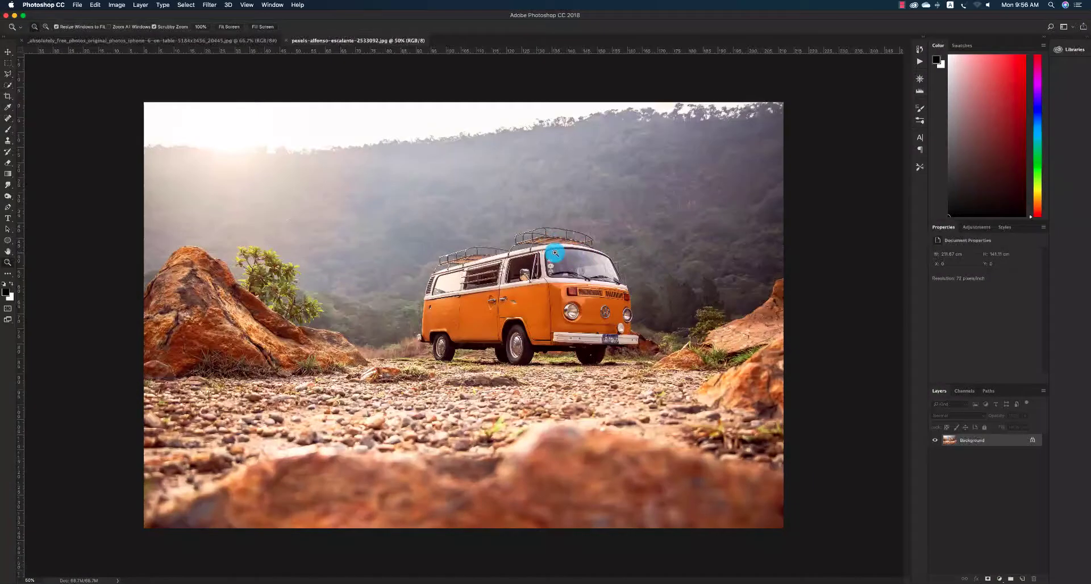
- Bring the orange van photo into the phone photo document as a new layer, and close the van document
{"action": "key", "text": "v"}
{"action": "left_click_drag", "start_coordinate": [354, 183], "coordinate": [357, 160]}
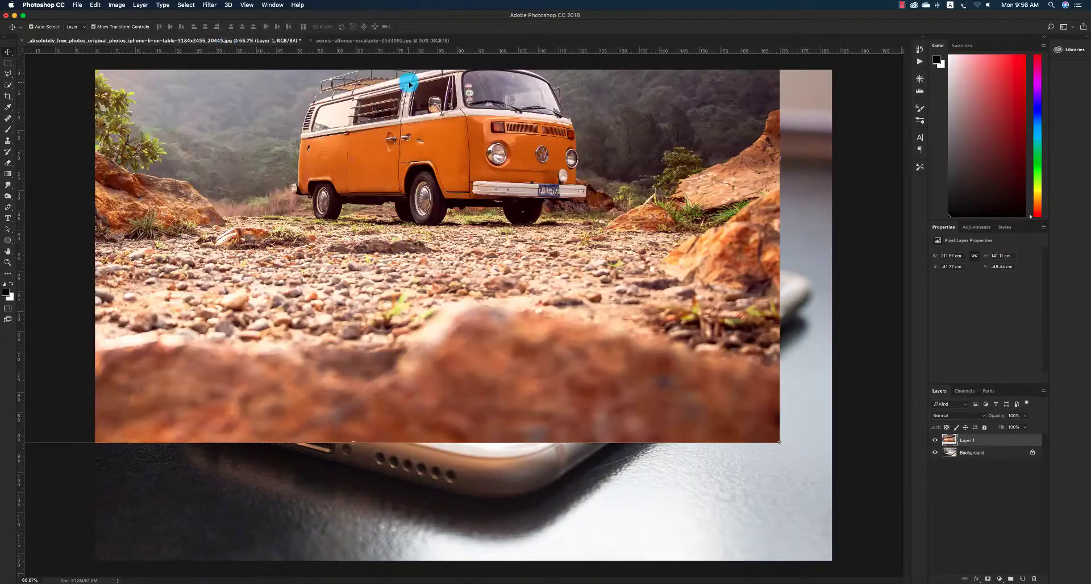
{"action": "left_click", "coordinate": [312, 41]}
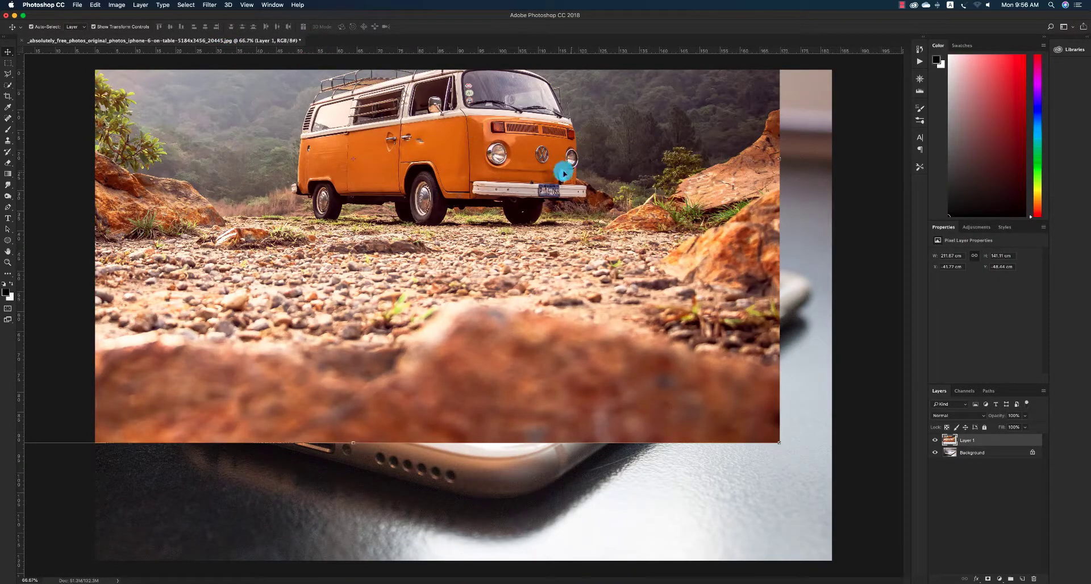
- Reposition the van layer so it covers the whole phone photo
{"action": "key", "text": "z"}
{"action": "key", "text": "super+minus"}
{"action": "key", "text": "super+minus"}
{"action": "key", "text": "v"}
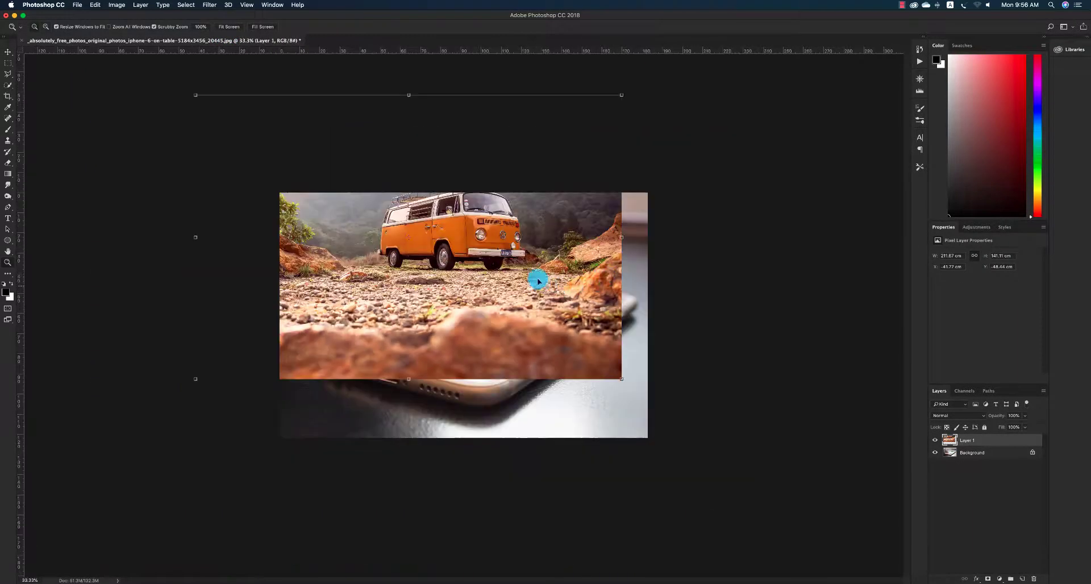
{"action": "left_click_drag", "start_coordinate": [538, 280], "coordinate": [571, 339]}
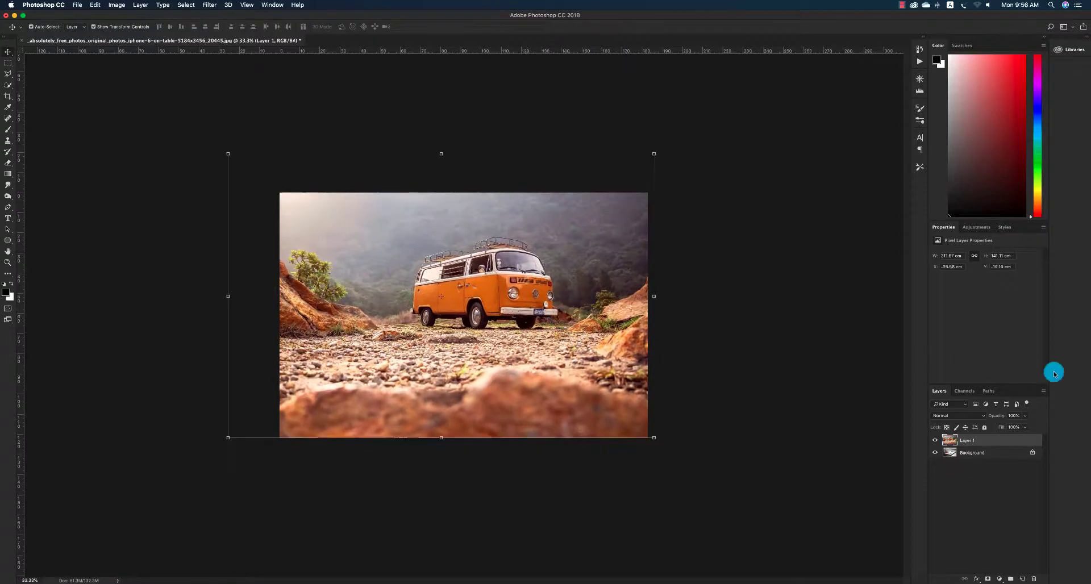
- Lower the van layer's opacity to 43% and shift it slightly to the right over the phone
{"action": "left_click", "coordinate": [1025, 415]}
{"action": "left_click_drag", "start_coordinate": [1026, 426], "coordinate": [1003, 426]}
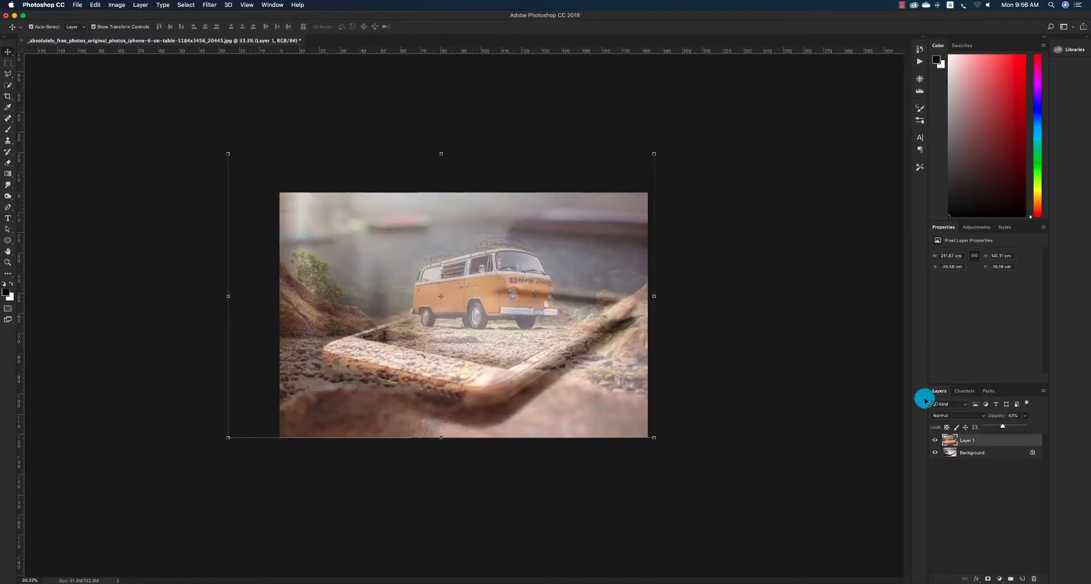
{"action": "left_click_drag", "start_coordinate": [482, 283], "coordinate": [487, 281]}
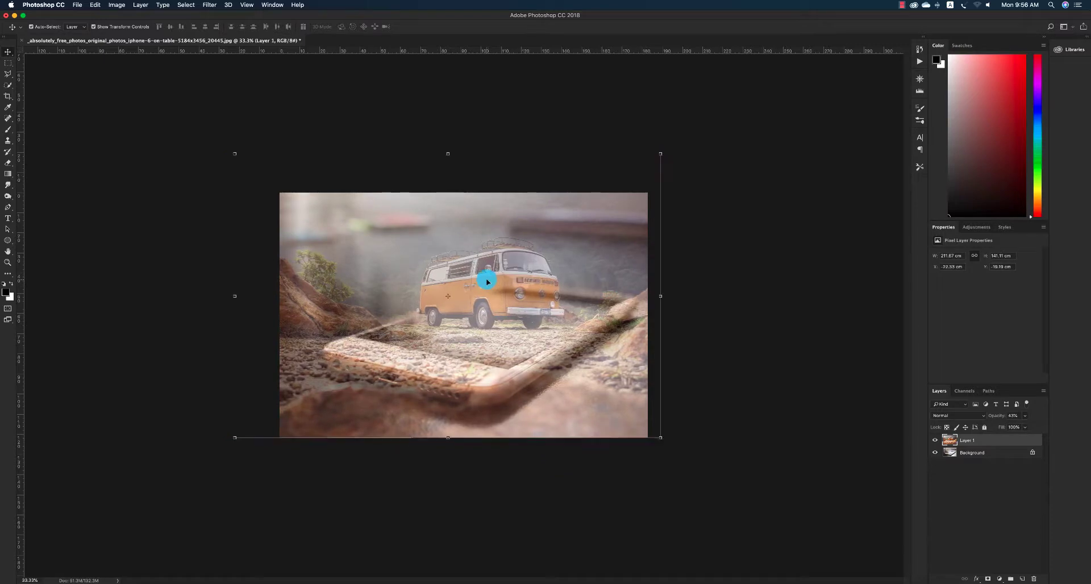
- Toggle the van layer's visibility to compare it with the phone, and restore its opacity to 100%
{"action": "left_click", "coordinate": [935, 443]}
{"action": "left_click", "coordinate": [934, 442]}
{"action": "left_click_drag", "start_coordinate": [1029, 419], "coordinate": [1057, 438]}
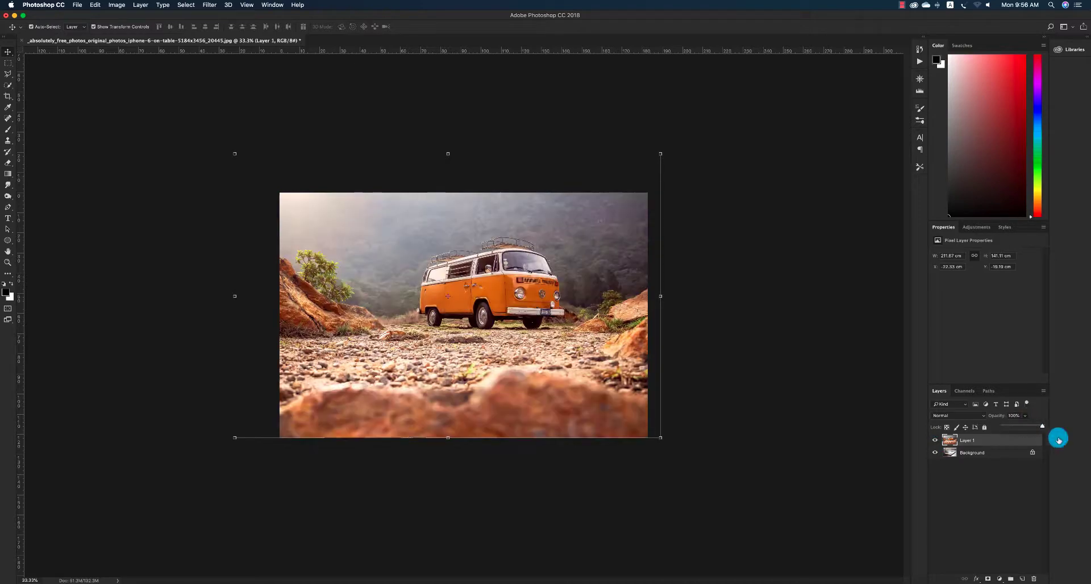
- Duplicate the van layer, hide the original Layer 1, and rename the copy as 2
{"action": "left_click_drag", "start_coordinate": [960, 440], "coordinate": [1023, 577]}
{"action": "left_click", "coordinate": [935, 453]}
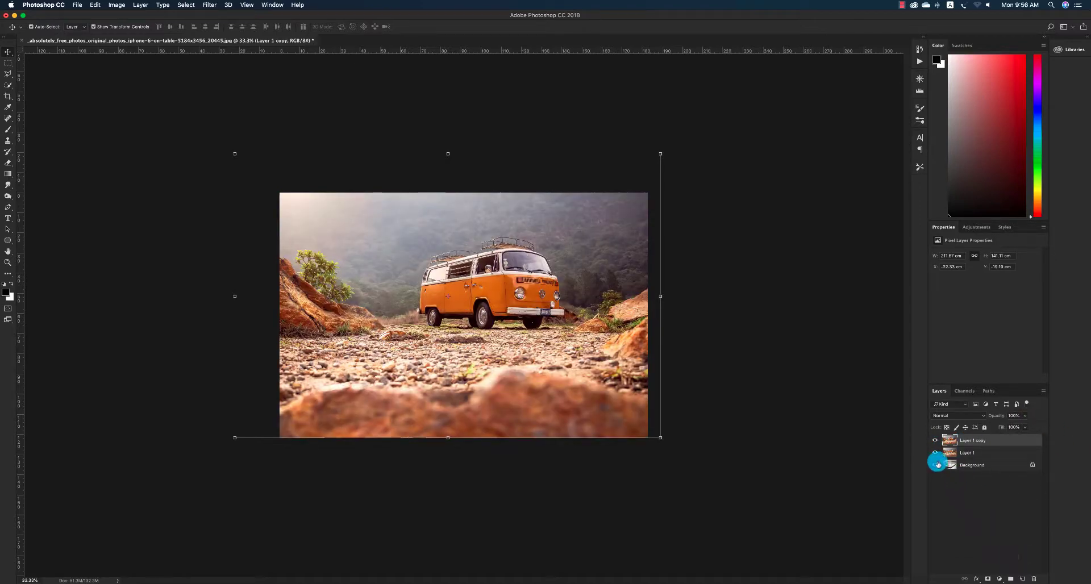
{"action": "double_click", "coordinate": [980, 441]}
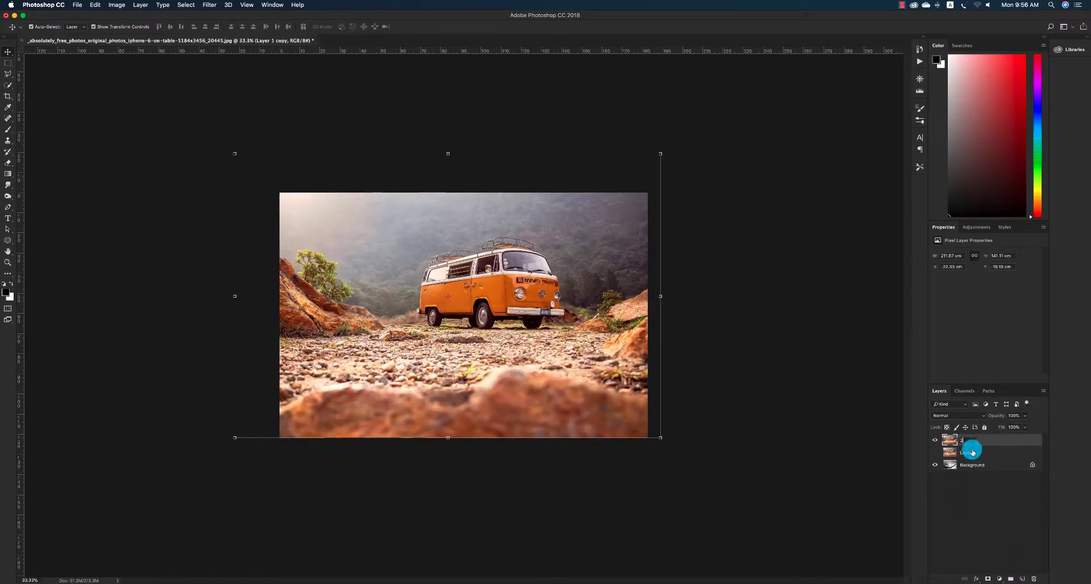
{"action": "type", "text": "2"}
{"action": "key", "text": "Return"}
- Start a Pen path at the rear corner of the roof rack and trace down to the rear edge of the roof
{"action": "key", "text": "z"}
{"action": "left_click_drag", "start_coordinate": [500, 292], "coordinate": [533, 276]}
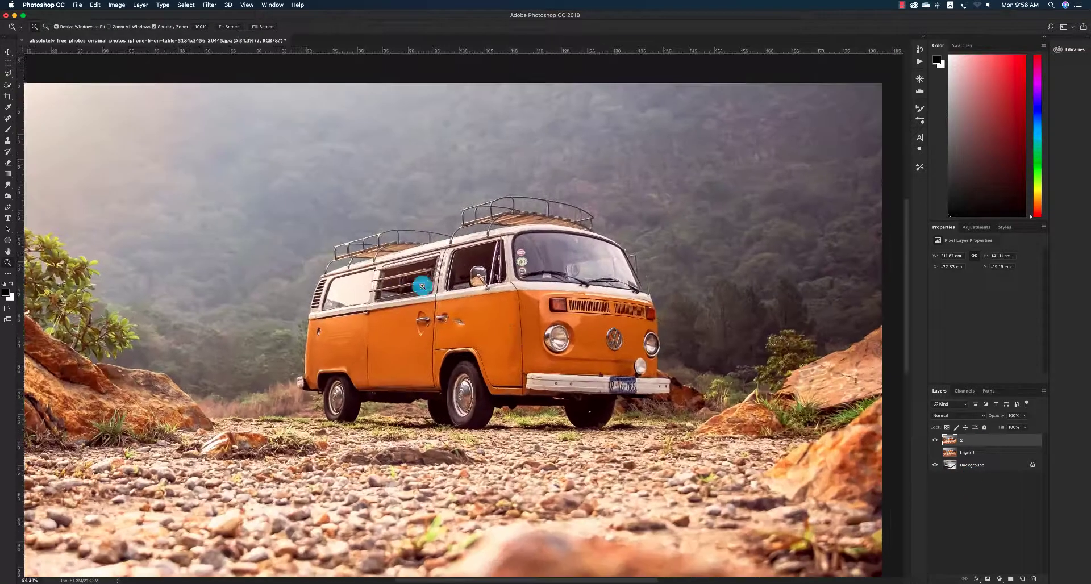
{"action": "left_click_drag", "start_coordinate": [330, 239], "coordinate": [371, 374]}
{"action": "key", "text": "p"}
{"action": "left_click", "coordinate": [374, 411]}
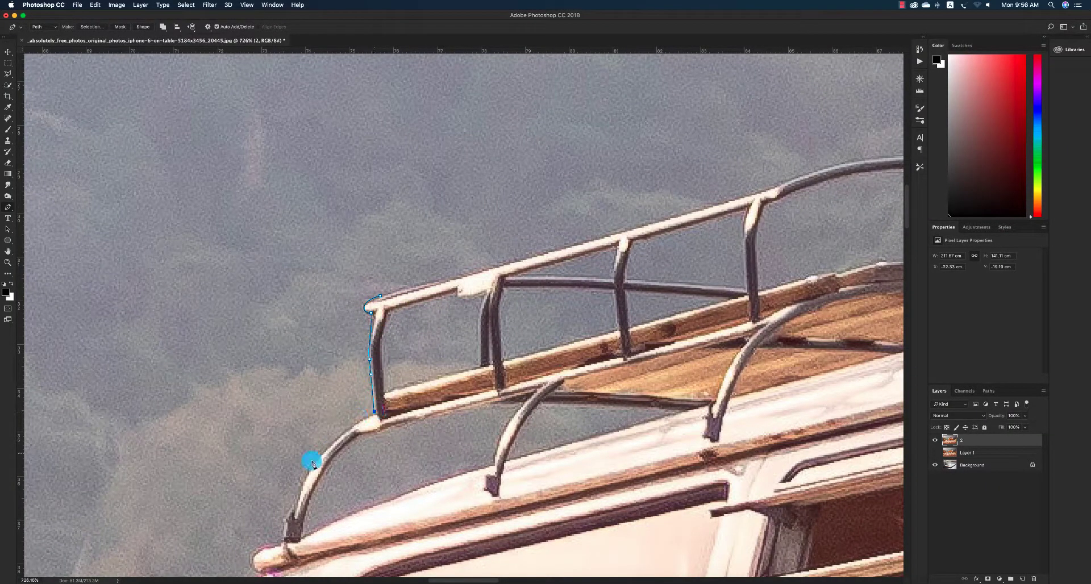
{"action": "left_click_drag", "start_coordinate": [311, 467], "coordinate": [296, 489]}
{"action": "left_click_drag", "start_coordinate": [285, 541], "coordinate": [267, 550]}
- Continue the Pen path down the van's rear edge along the side vents to just below the white trim
{"action": "scroll", "coordinate": [263, 532], "scroll_direction": "down", "scroll_amount": 10}
{"action": "scroll", "coordinate": [268, 373], "scroll_direction": "down", "scroll_amount": 5}
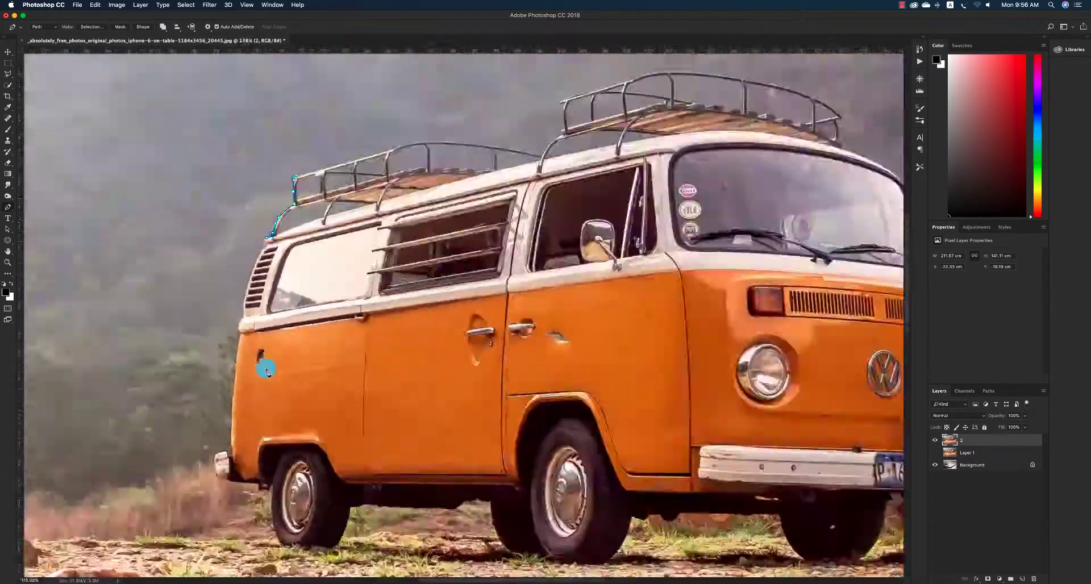
{"action": "key", "text": "z"}
{"action": "left_click_drag", "start_coordinate": [266, 370], "coordinate": [634, 172]}
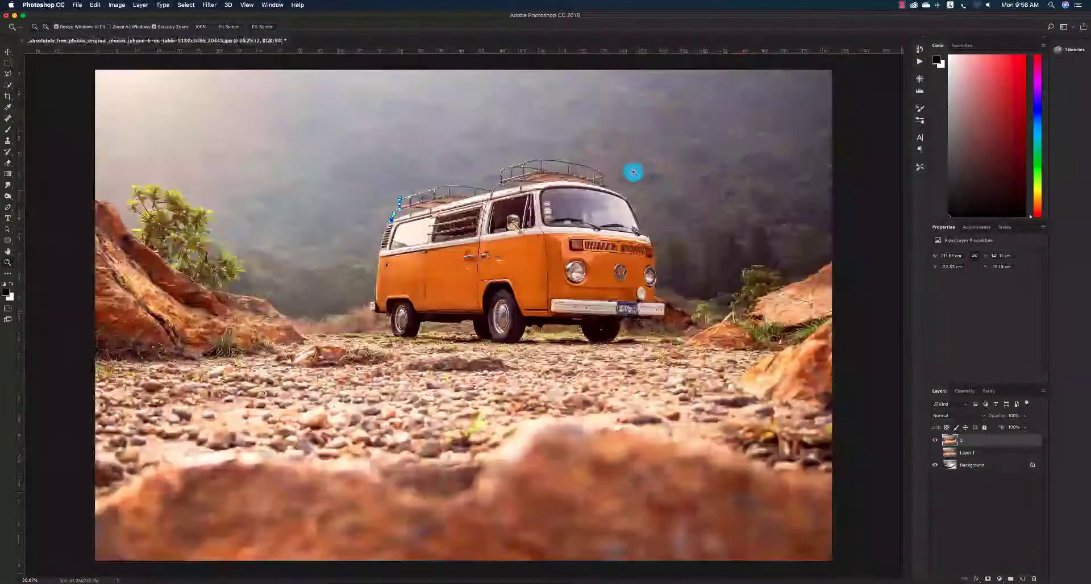
{"action": "left_click_drag", "start_coordinate": [390, 212], "coordinate": [373, 294]}
{"action": "key", "text": "p"}
{"action": "left_click", "coordinate": [394, 261]}
{"action": "left_click", "coordinate": [365, 345]}
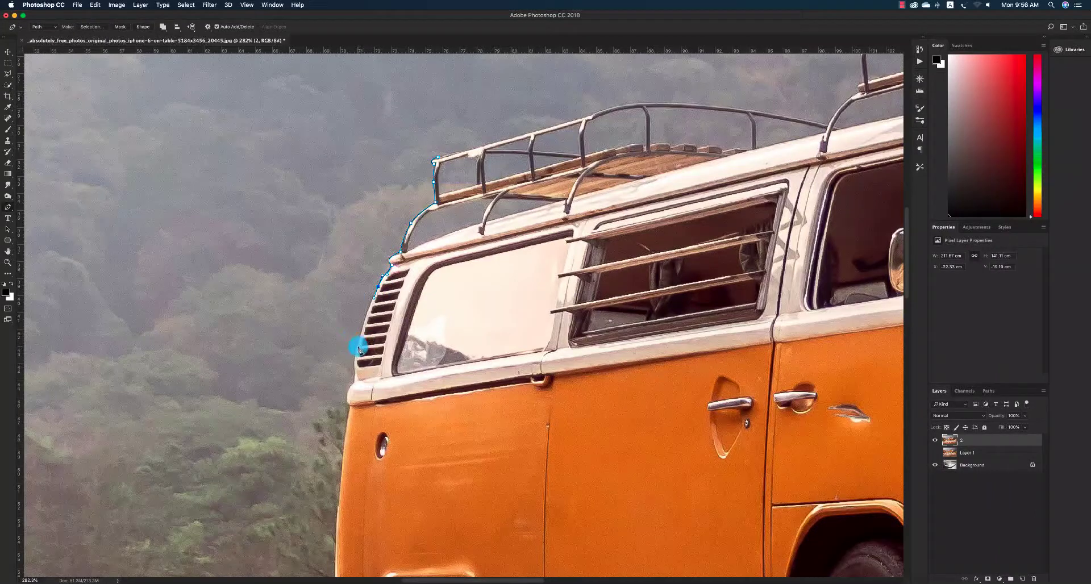
{"action": "left_click_drag", "start_coordinate": [359, 349], "coordinate": [353, 359]}
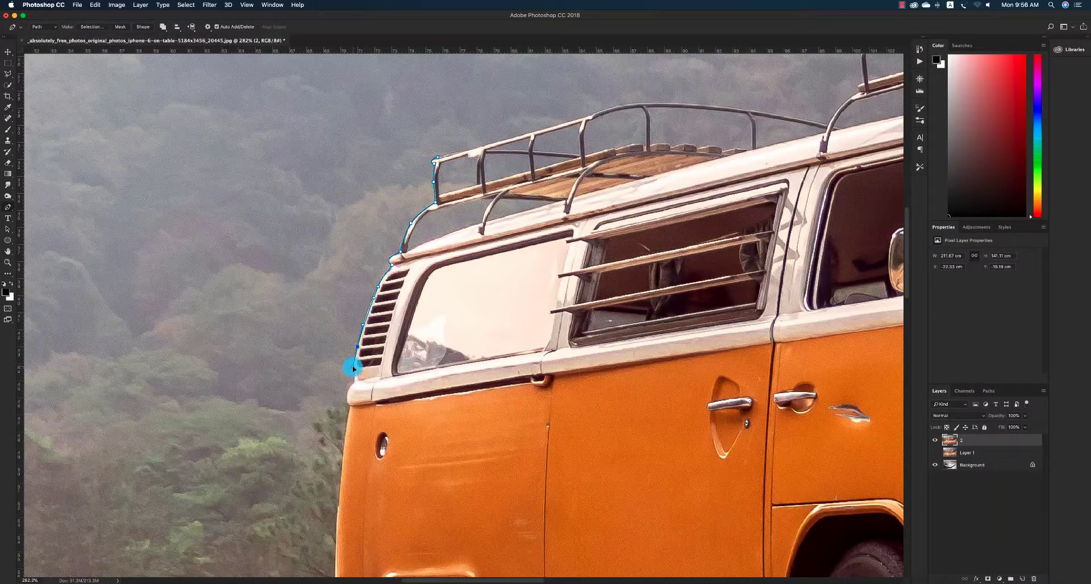
{"action": "left_click_drag", "start_coordinate": [354, 384], "coordinate": [348, 422]}
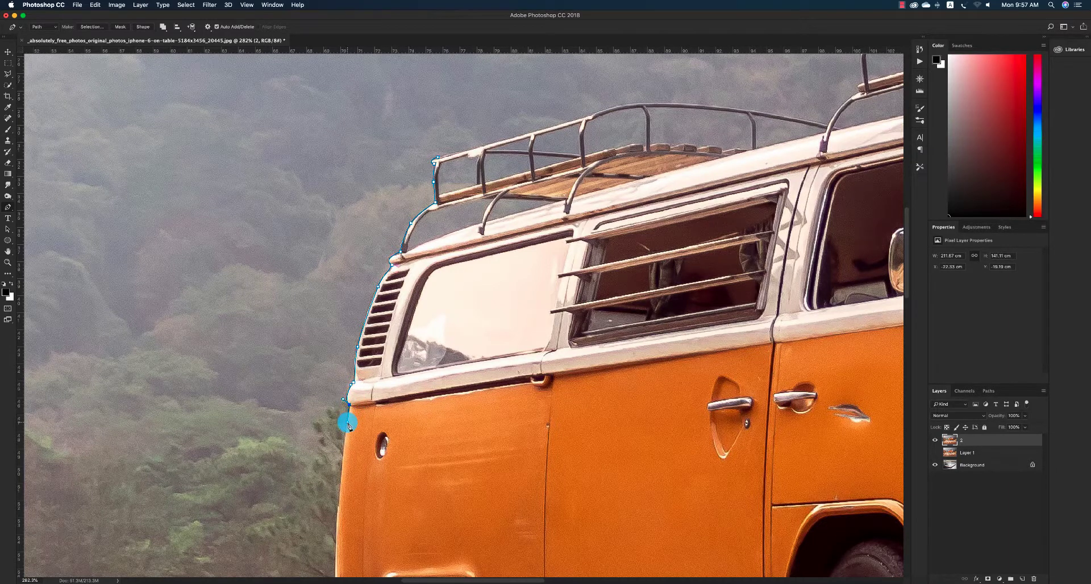
- Trace the path down the orange rear edge, around the rear bumper and the small part hanging beneath it
{"action": "scroll", "coordinate": [348, 423], "scroll_direction": "down", "scroll_amount": 5}
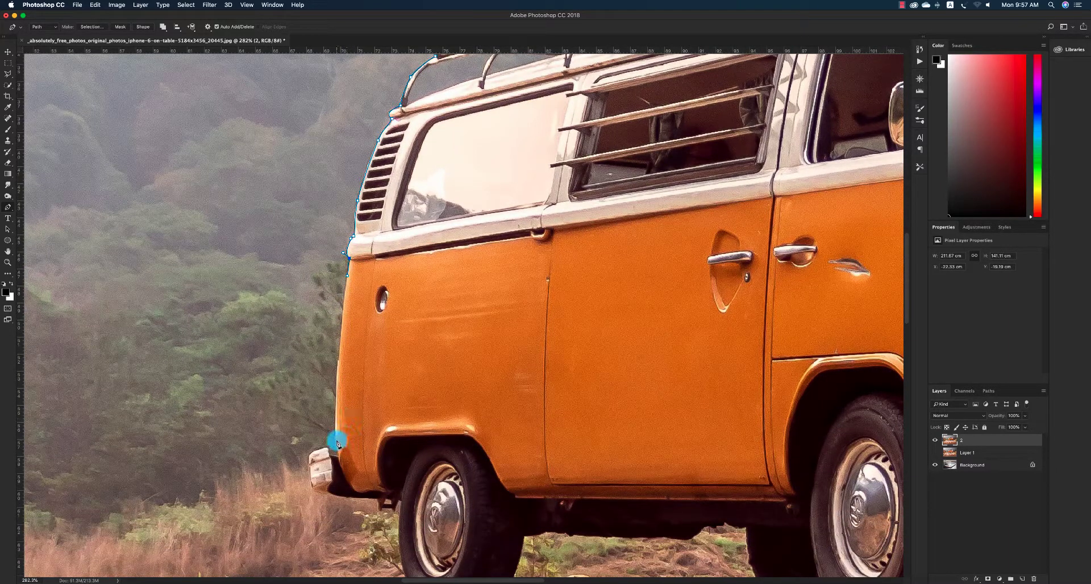
{"action": "left_click_drag", "start_coordinate": [337, 442], "coordinate": [356, 498]}
{"action": "left_click", "coordinate": [331, 456]}
{"action": "left_click", "coordinate": [327, 447]}
{"action": "left_click", "coordinate": [378, 499]}
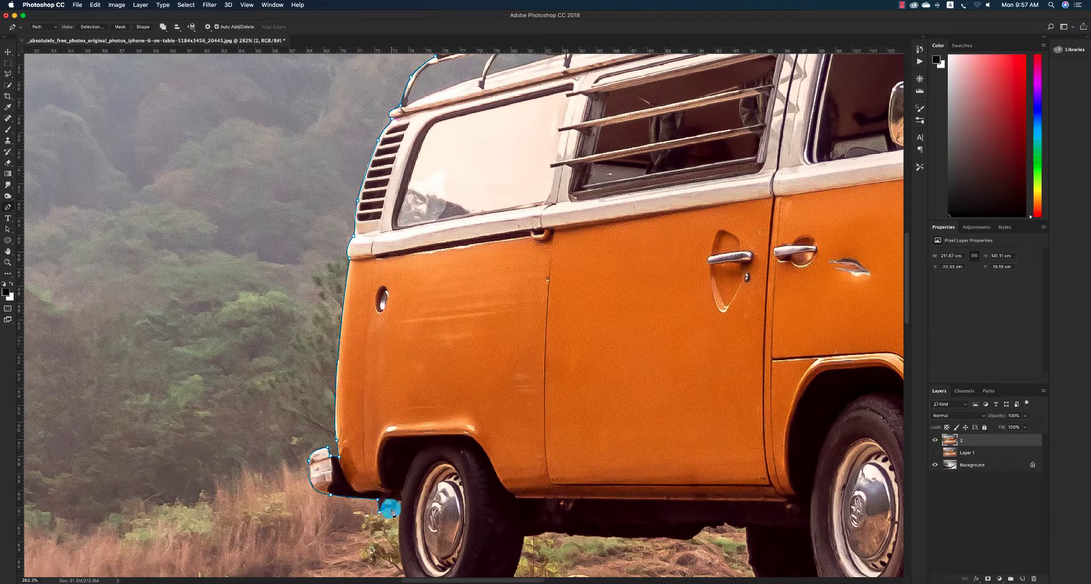
{"action": "left_click_drag", "start_coordinate": [396, 515], "coordinate": [405, 503]}
- Extend the path in a straight line across the rear wheel to the front wheel
{"action": "scroll", "coordinate": [405, 501], "scroll_direction": "down", "scroll_amount": 3}
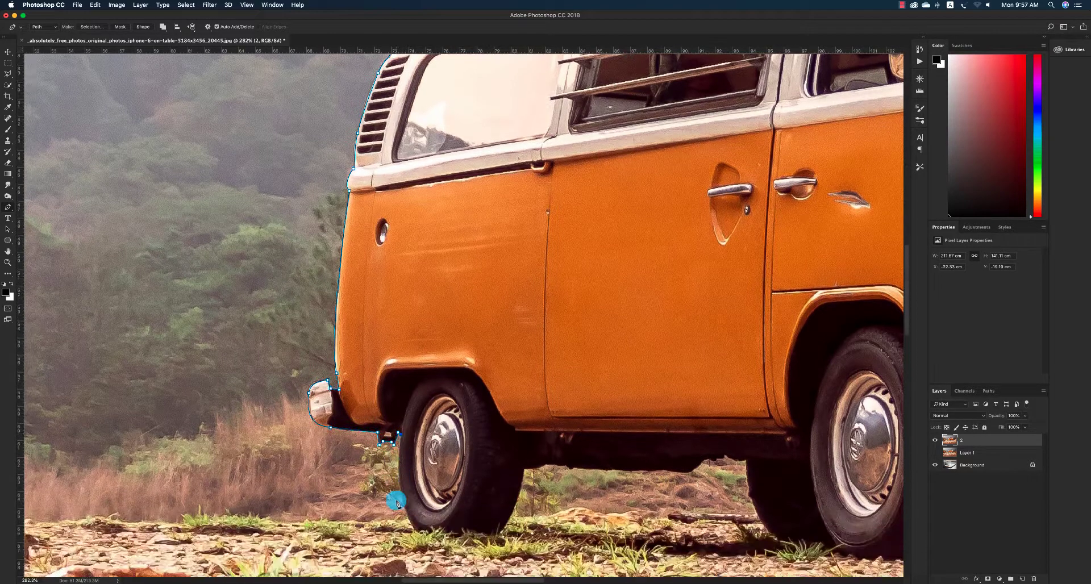
{"action": "scroll", "coordinate": [628, 469], "scroll_direction": "down", "scroll_amount": 1}
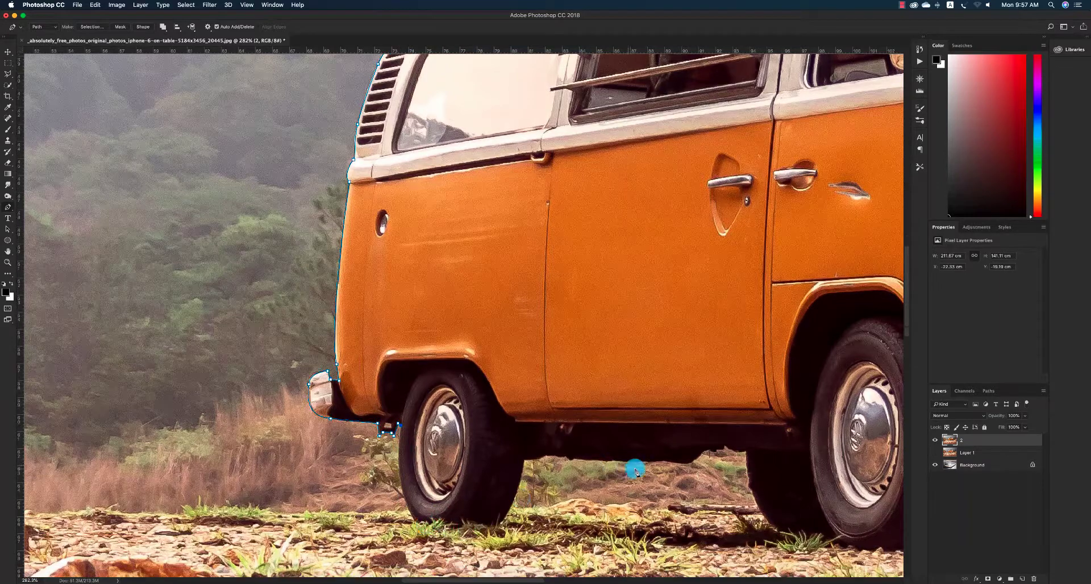
{"action": "left_click", "coordinate": [809, 426]}
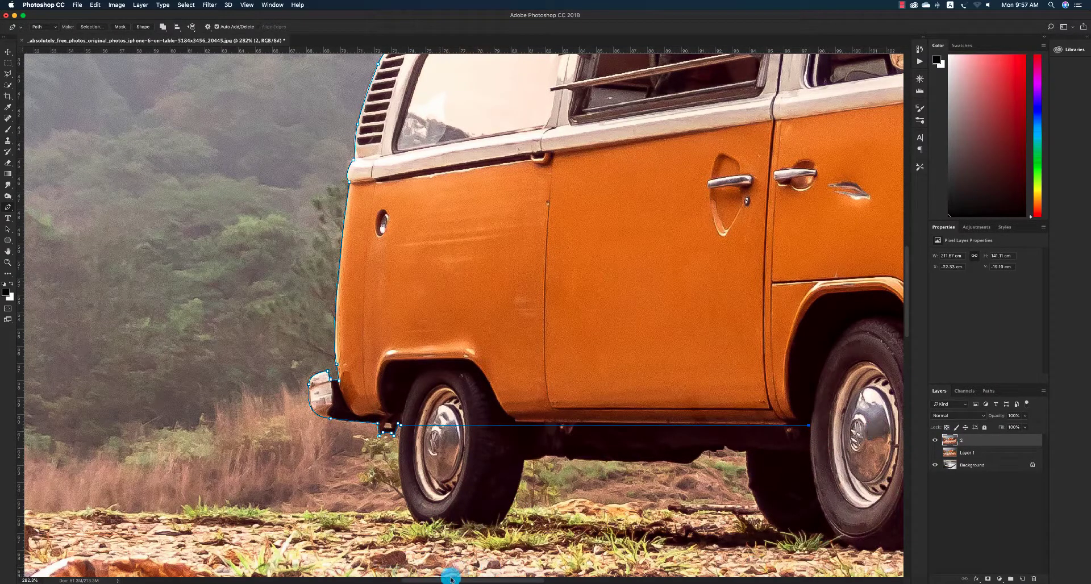
- Reduce the opacity of layer 2 so the phone beneath shows through, and fit the image in view
{"action": "left_click_drag", "start_coordinate": [453, 579], "coordinate": [589, 578]}
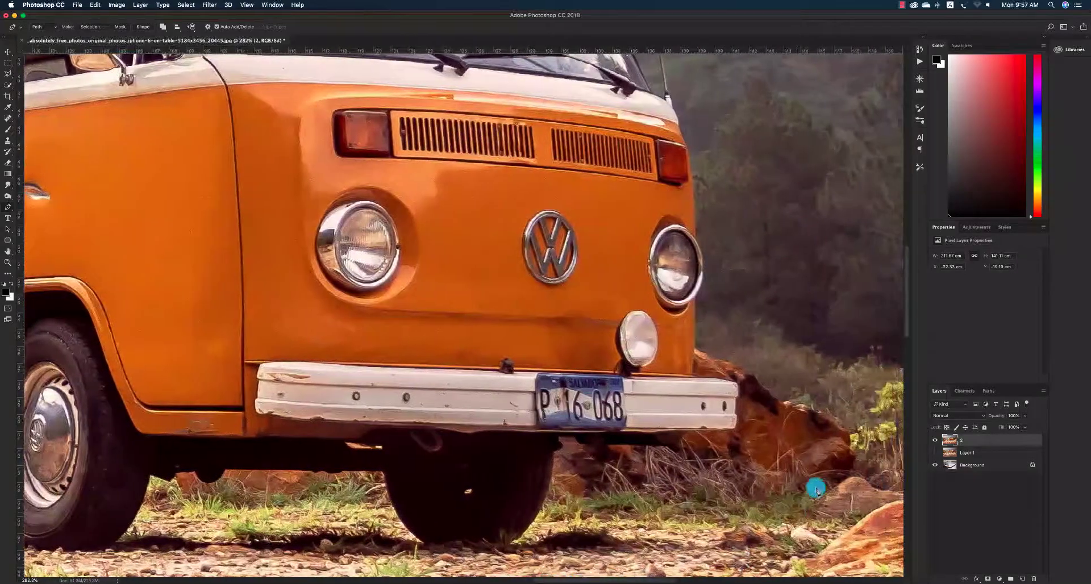
{"action": "left_click_drag", "start_coordinate": [986, 419], "coordinate": [984, 417]}
{"action": "key", "text": "z"}
{"action": "key", "text": "super+0"}
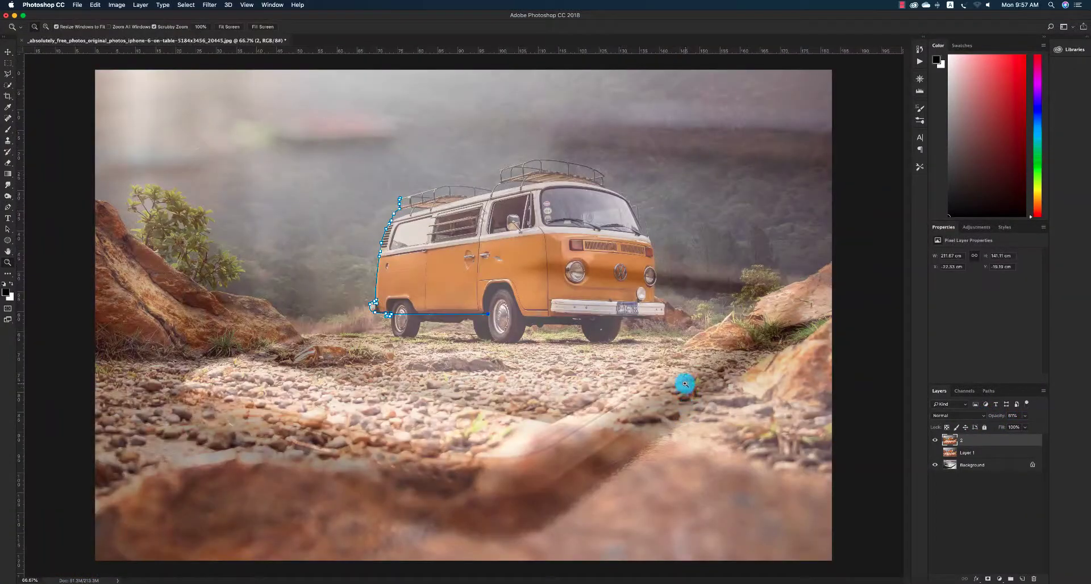
- Extend the path straight to the front bumper's far end and trace around that end to the van body
{"action": "key", "text": "super+plus"}
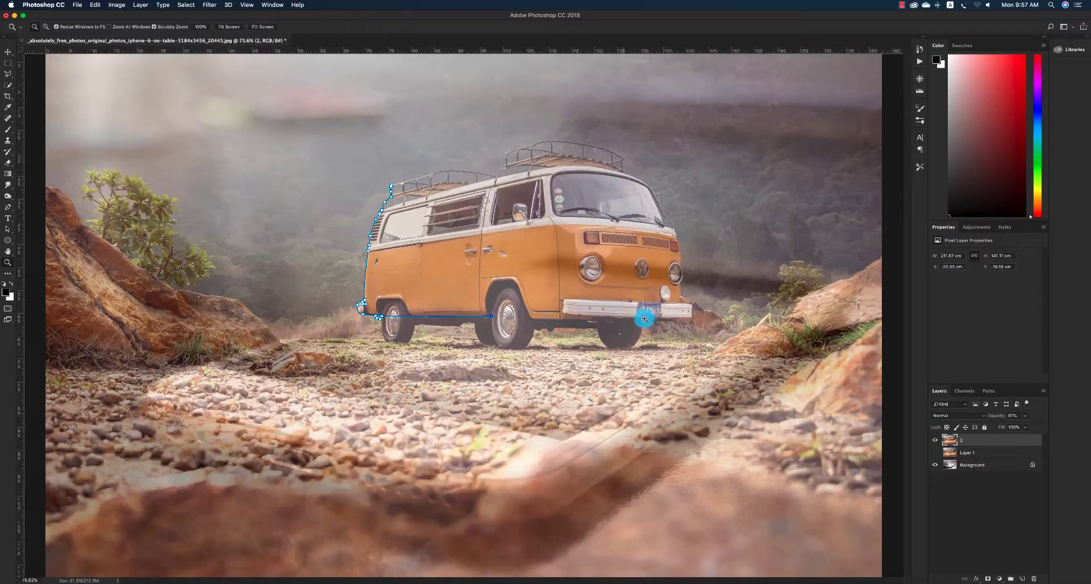
{"action": "left_click", "coordinate": [645, 319]}
{"action": "key", "text": "p"}
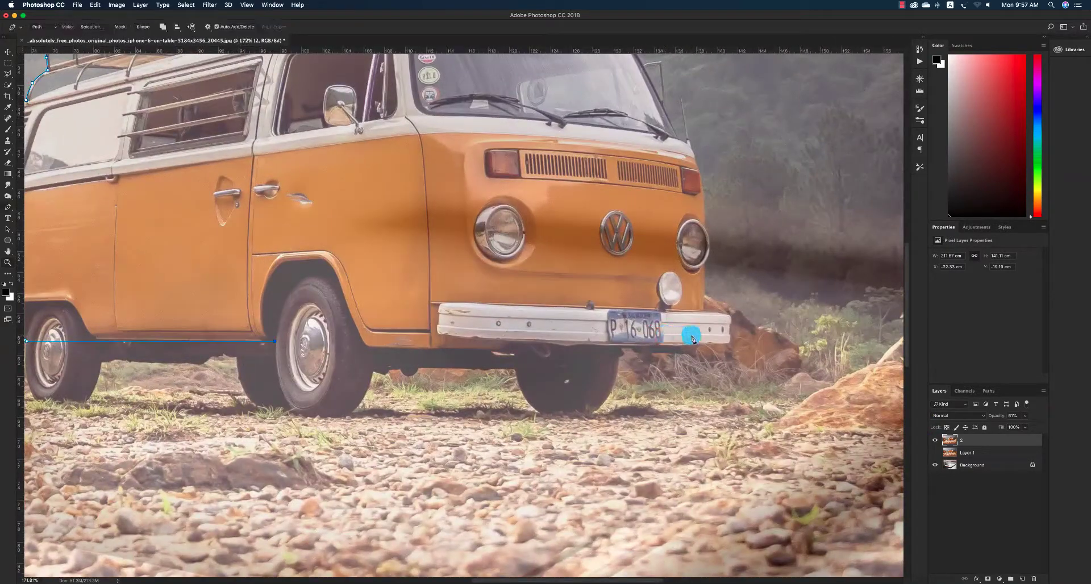
{"action": "left_click", "coordinate": [724, 342]}
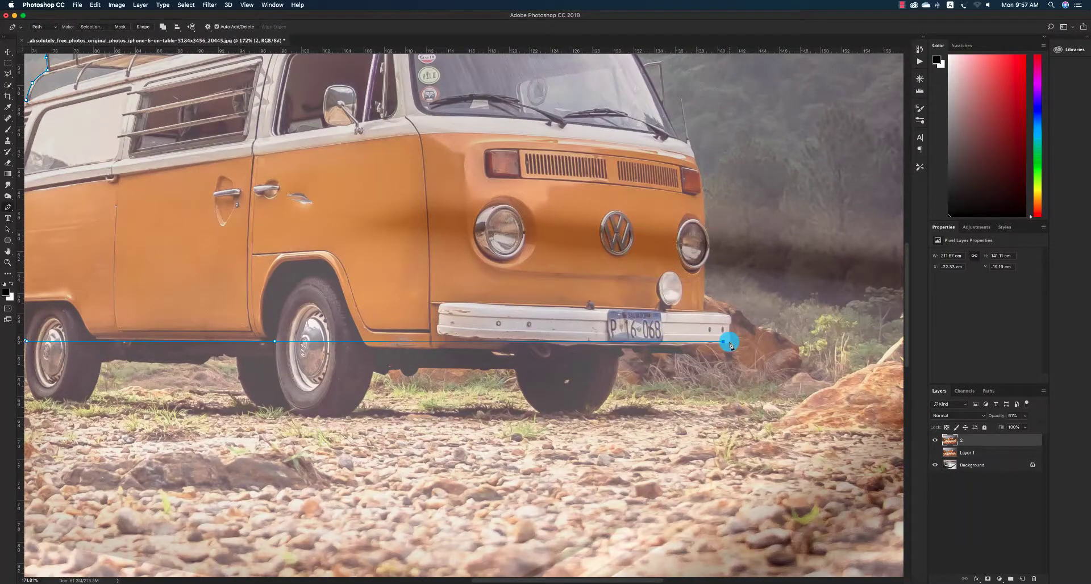
{"action": "left_click", "coordinate": [730, 342]}
{"action": "left_click", "coordinate": [732, 320]}
{"action": "left_click", "coordinate": [718, 313]}
{"action": "left_click", "coordinate": [705, 312]}
- Trace the path up the van's front edge around the far headlight to just below the turn signal
{"action": "key", "text": "z"}
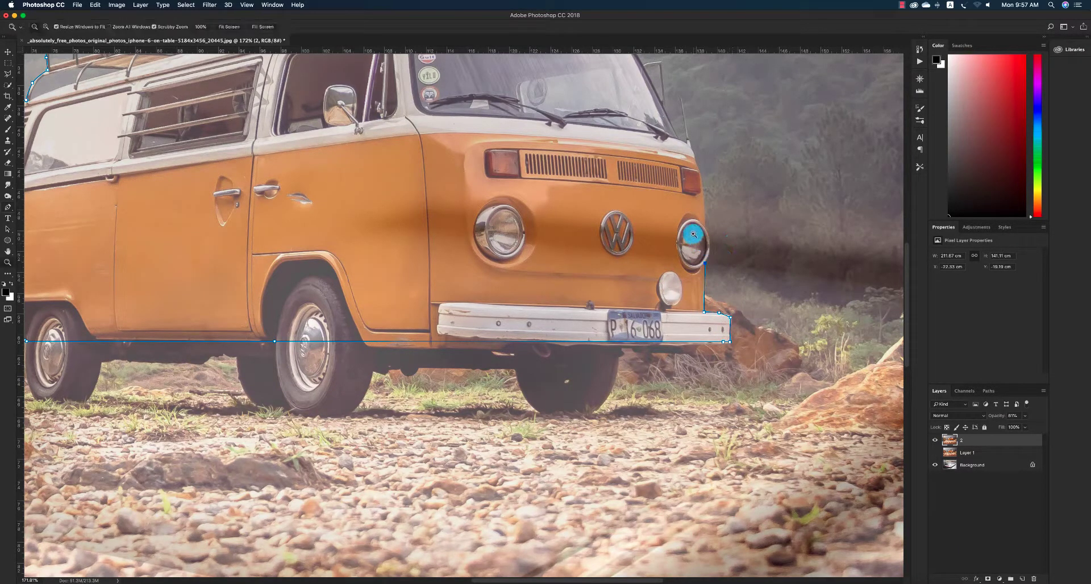
{"action": "left_click_drag", "start_coordinate": [694, 233], "coordinate": [621, 330]}
{"action": "key", "text": "h"}
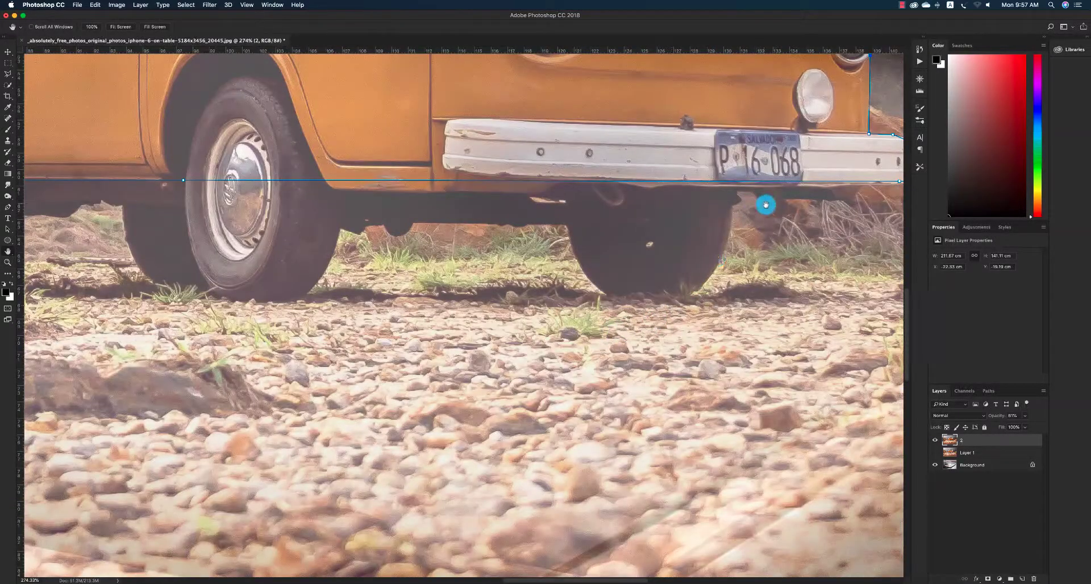
{"action": "left_click_drag", "start_coordinate": [765, 205], "coordinate": [704, 326]}
{"action": "left_click_drag", "start_coordinate": [753, 211], "coordinate": [699, 245]}
{"action": "key", "text": "p"}
{"action": "left_click", "coordinate": [698, 191]}
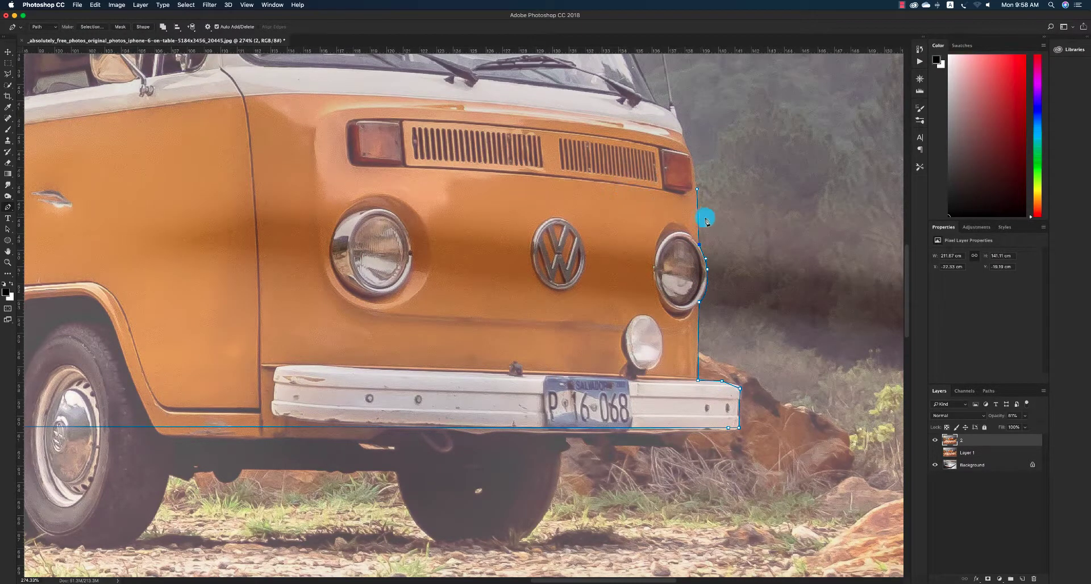
- Continue the path past the far turn signal up to the white panel near the antenna
{"action": "scroll", "coordinate": [703, 216], "scroll_direction": "up", "scroll_amount": 5}
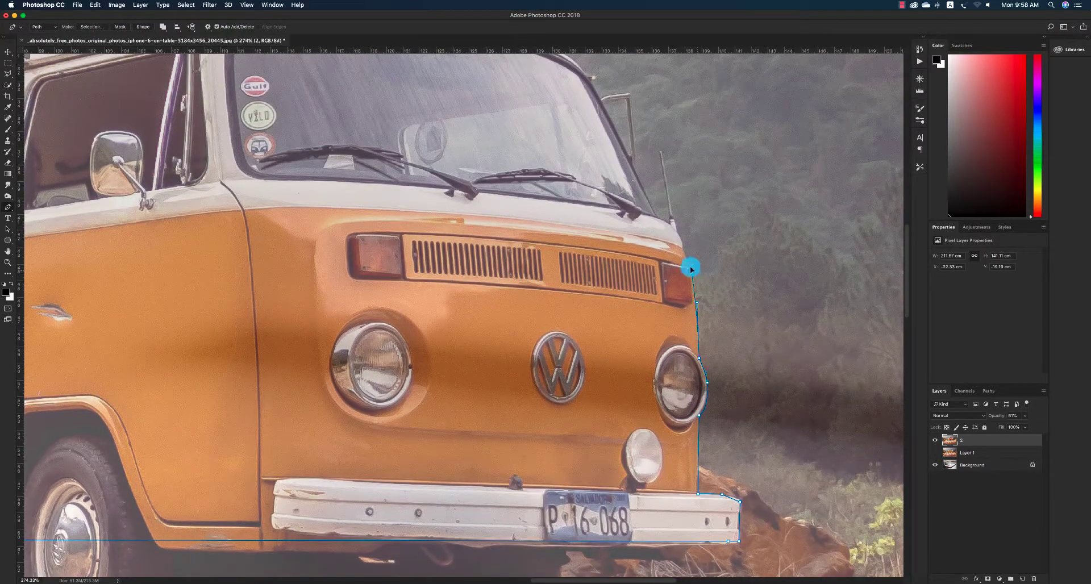
{"action": "left_click", "coordinate": [693, 280]}
{"action": "left_click", "coordinate": [691, 269]}
{"action": "scroll", "coordinate": [681, 239], "scroll_direction": "up", "scroll_amount": 1}
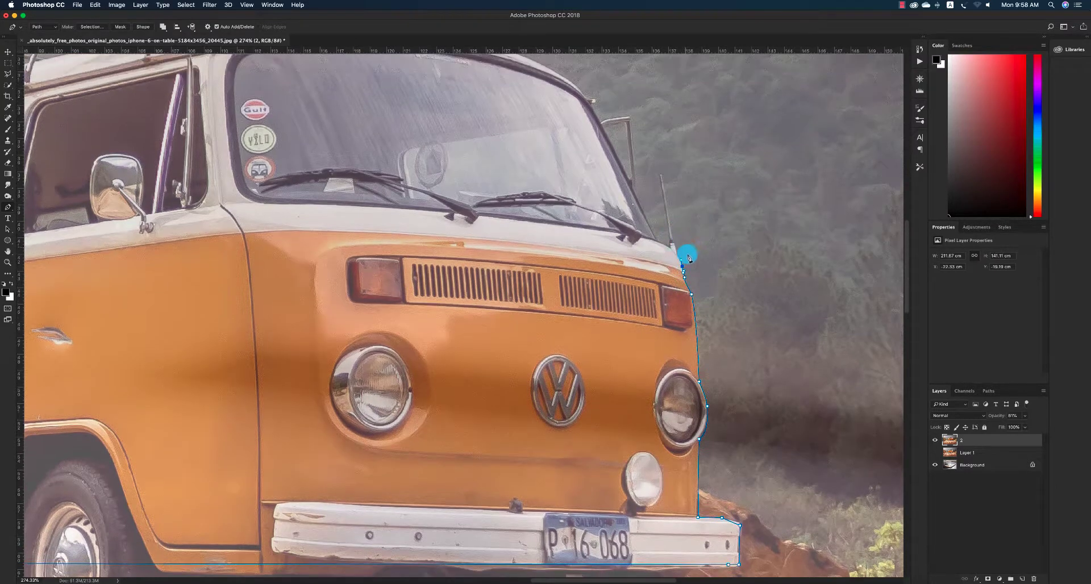
{"action": "left_click", "coordinate": [679, 259]}
- Trace the path up and back down the antenna, ending at the lower corner of the windshield
{"action": "left_click", "coordinate": [673, 239]}
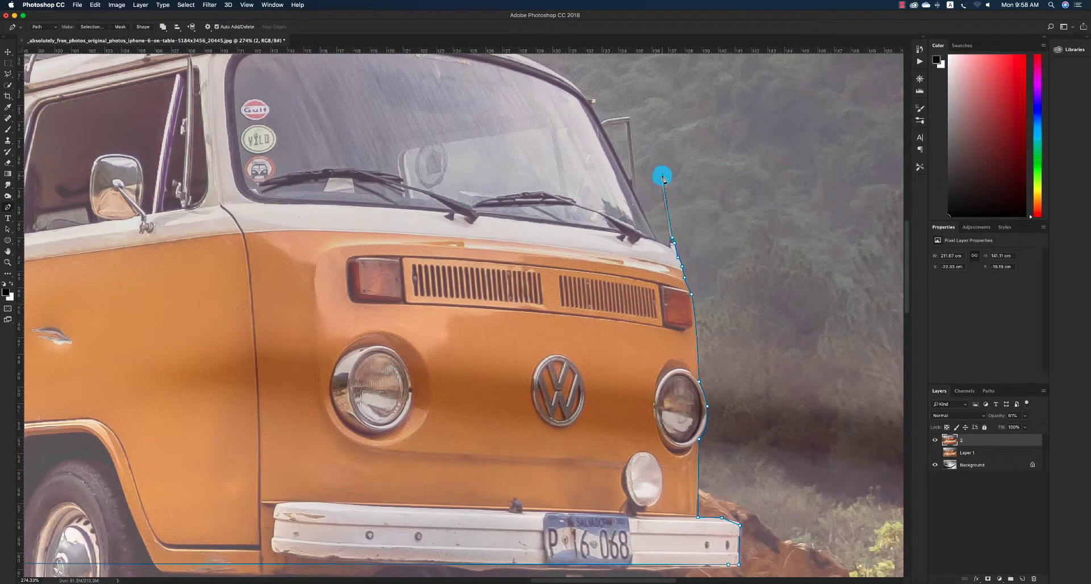
{"action": "left_click", "coordinate": [671, 240]}
{"action": "mouse_move", "coordinate": [671, 242]}
{"action": "left_mouse_down"}
{"action": "mouse_move", "coordinate": [669, 251]}
{"action": "mouse_move", "coordinate": [655, 242]}
{"action": "left_mouse_up"}
{"action": "left_click", "coordinate": [657, 242]}
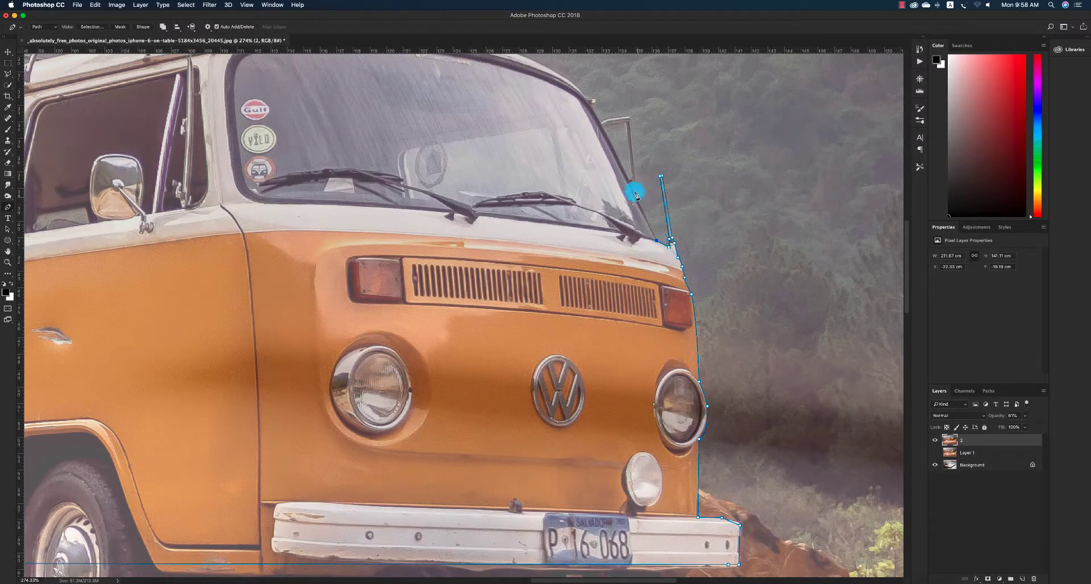
- Trace the path around the far side mirror and up the windshield edge, undoing one misplaced anchor point
{"action": "left_click", "coordinate": [634, 191]}
{"action": "left_click", "coordinate": [629, 118]}
{"action": "left_click", "coordinate": [602, 123]}
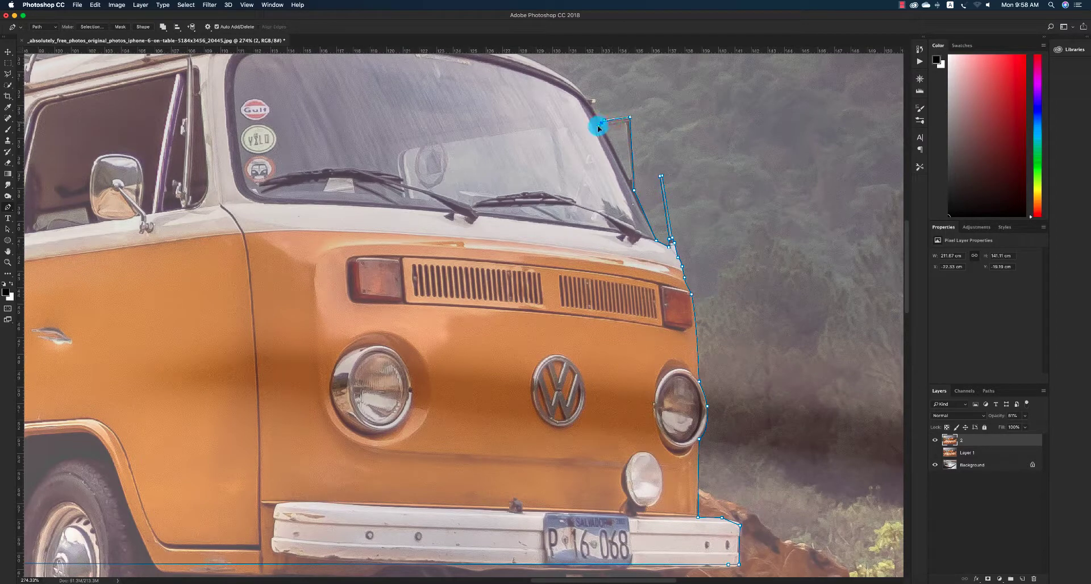
{"action": "left_click", "coordinate": [591, 114]}
{"action": "key", "text": "super+z"}
{"action": "left_click_drag", "start_coordinate": [602, 128], "coordinate": [595, 133]}
{"action": "left_click", "coordinate": [588, 98]}
{"action": "scroll", "coordinate": [594, 132], "scroll_direction": "up", "scroll_amount": 3}
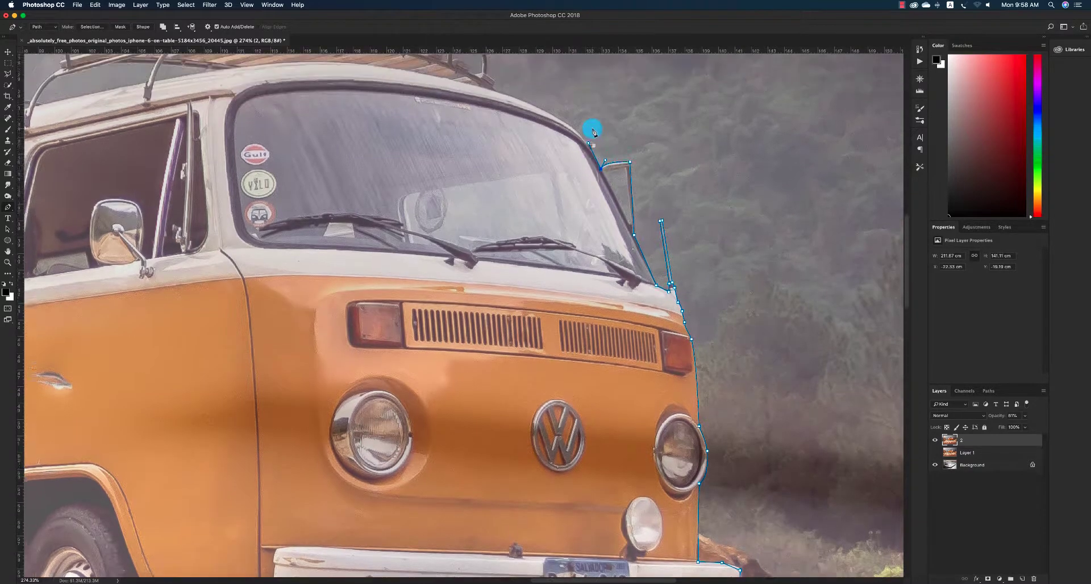
- Continue the path over the windshield's upper edge and along the front roof rack's top rail to its rear corner
{"action": "scroll", "coordinate": [592, 131], "scroll_direction": "up", "scroll_amount": 5}
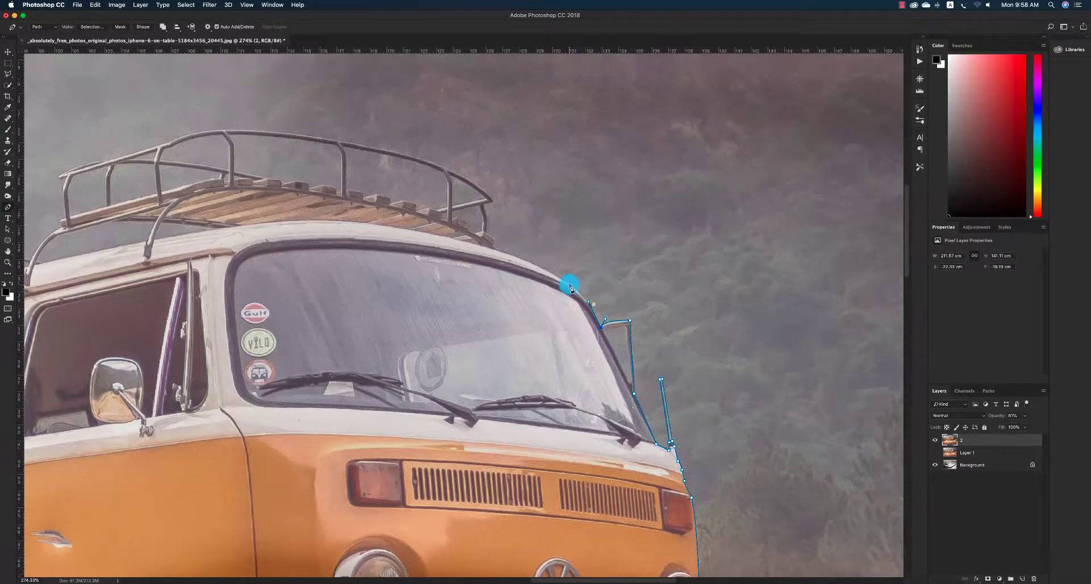
{"action": "left_click_drag", "start_coordinate": [570, 287], "coordinate": [562, 280]}
{"action": "left_click_drag", "start_coordinate": [500, 250], "coordinate": [492, 200]}
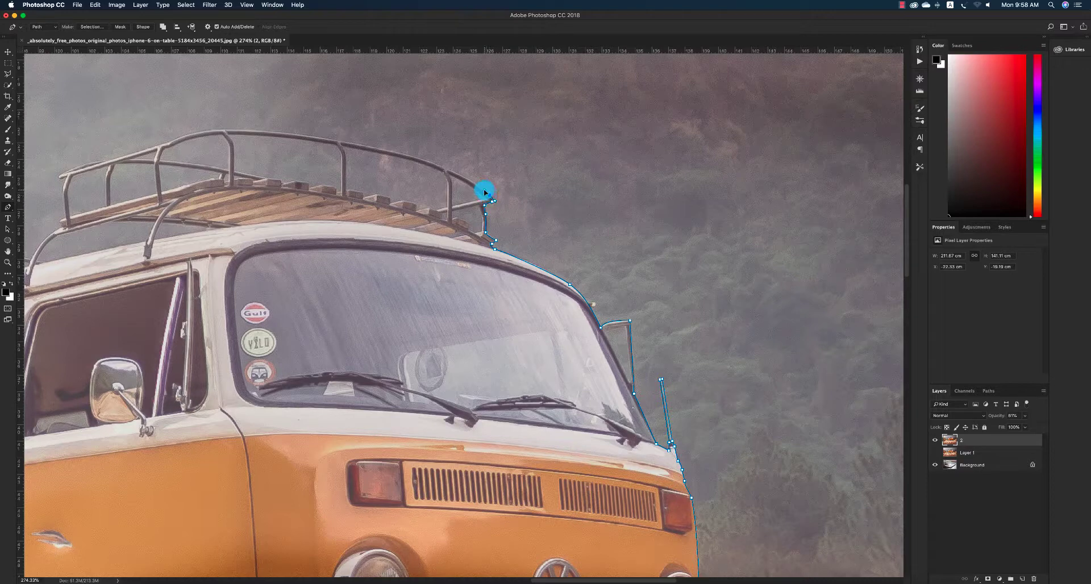
{"action": "left_click_drag", "start_coordinate": [437, 165], "coordinate": [303, 135]}
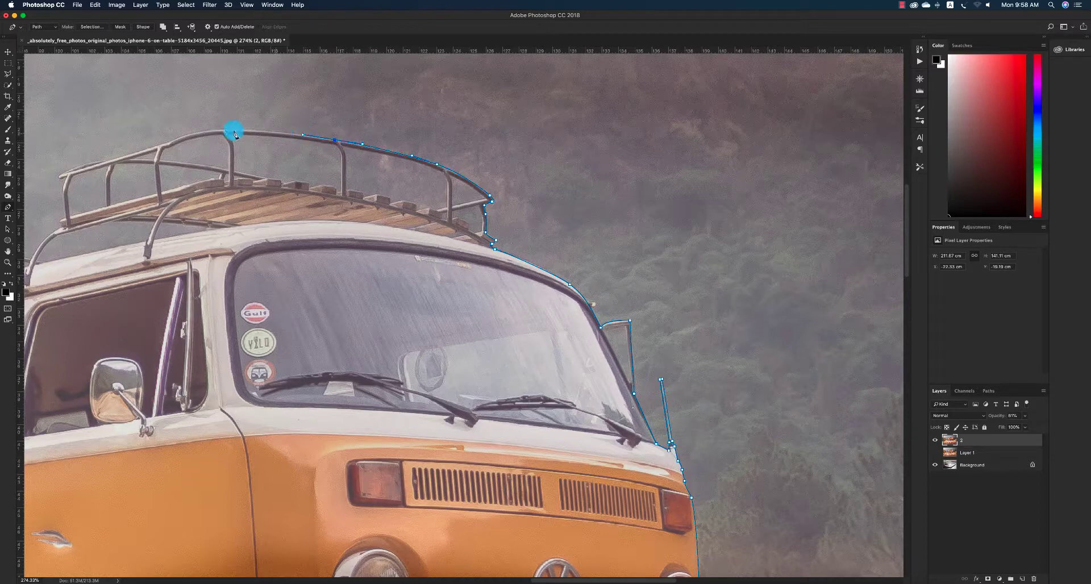
{"action": "left_click_drag", "start_coordinate": [234, 130], "coordinate": [130, 155]}
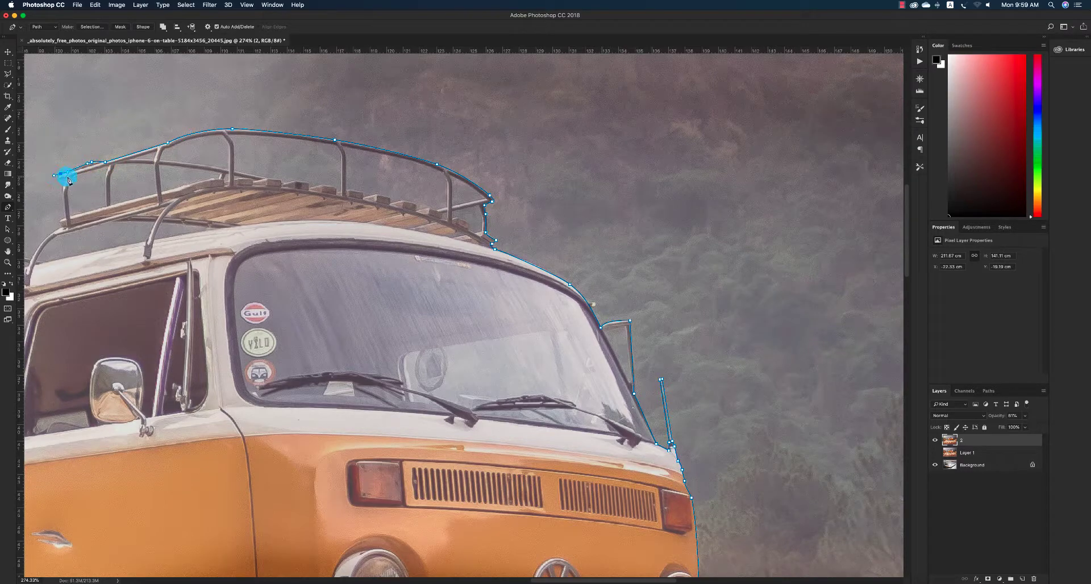
{"action": "left_click_drag", "start_coordinate": [79, 175], "coordinate": [61, 188]}
- Trace the path down the front rack's rear support to the roof and onto the rear roof rack's top rail
{"action": "key", "text": "h"}
{"action": "left_click_drag", "start_coordinate": [65, 224], "coordinate": [173, 232]}
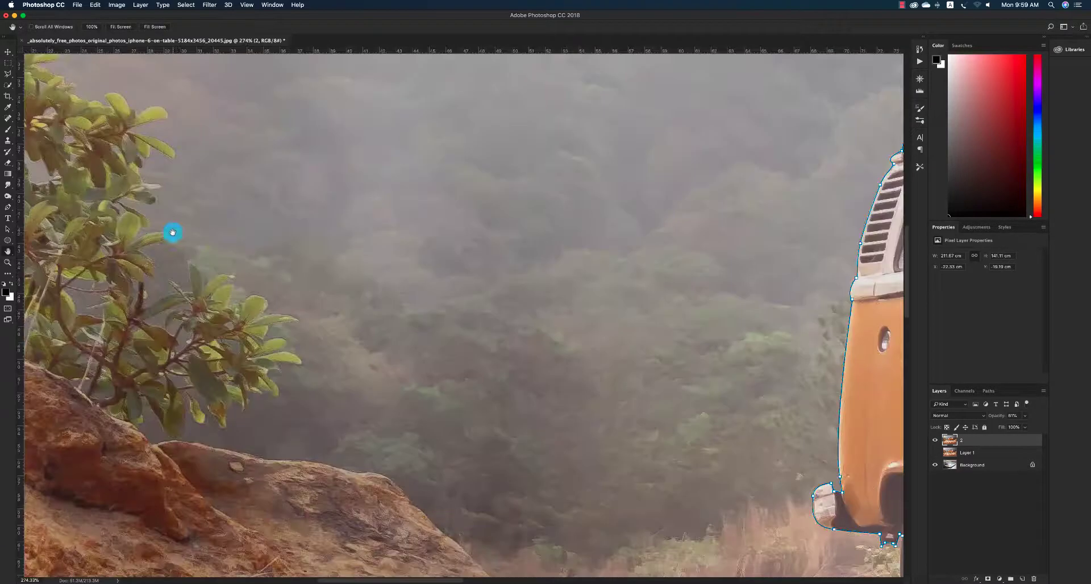
{"action": "left_click_drag", "start_coordinate": [563, 252], "coordinate": [368, 287]}
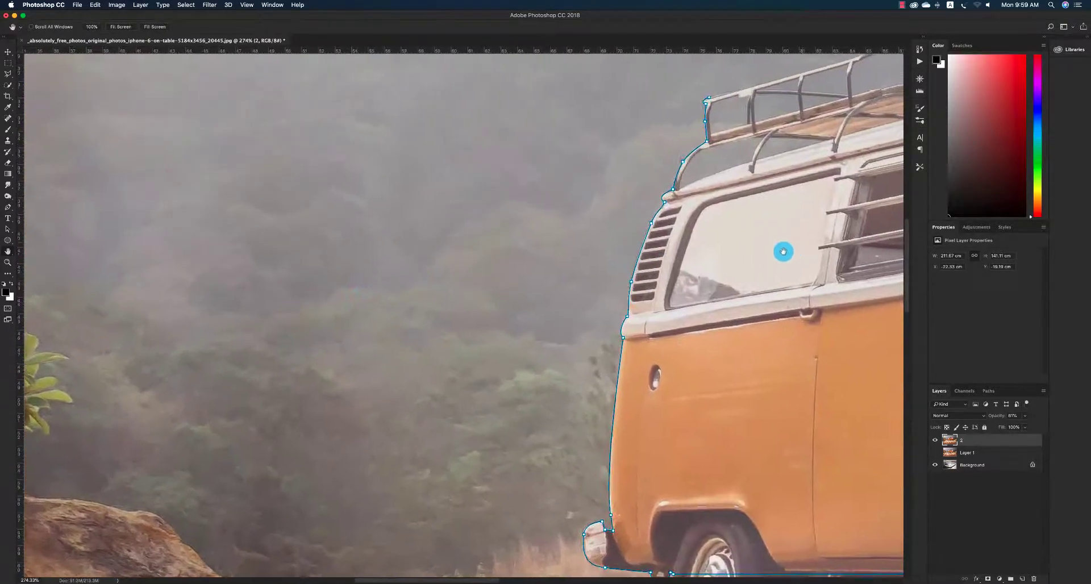
{"action": "left_click_drag", "start_coordinate": [782, 250], "coordinate": [529, 334]}
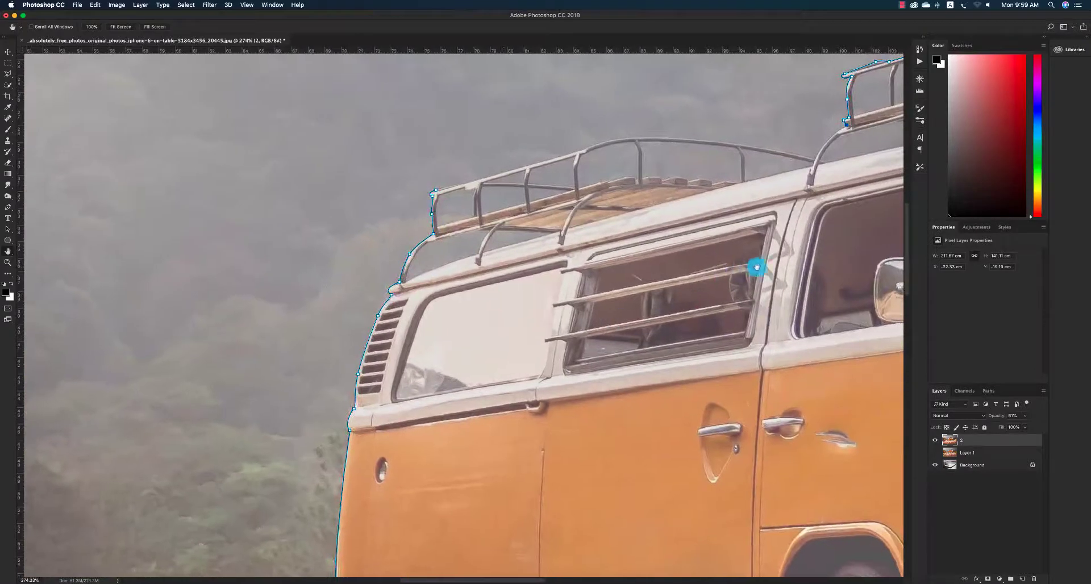
{"action": "key", "text": "p"}
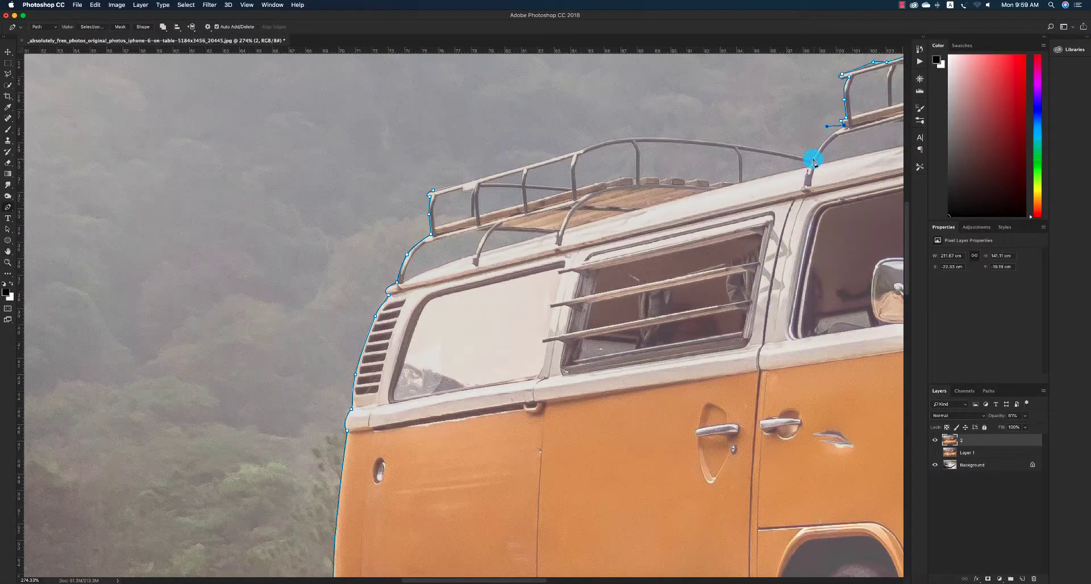
{"action": "key", "text": "z"}
{"action": "left_click_drag", "start_coordinate": [812, 158], "coordinate": [803, 173]}
{"action": "left_click_drag", "start_coordinate": [752, 149], "coordinate": [594, 138]}
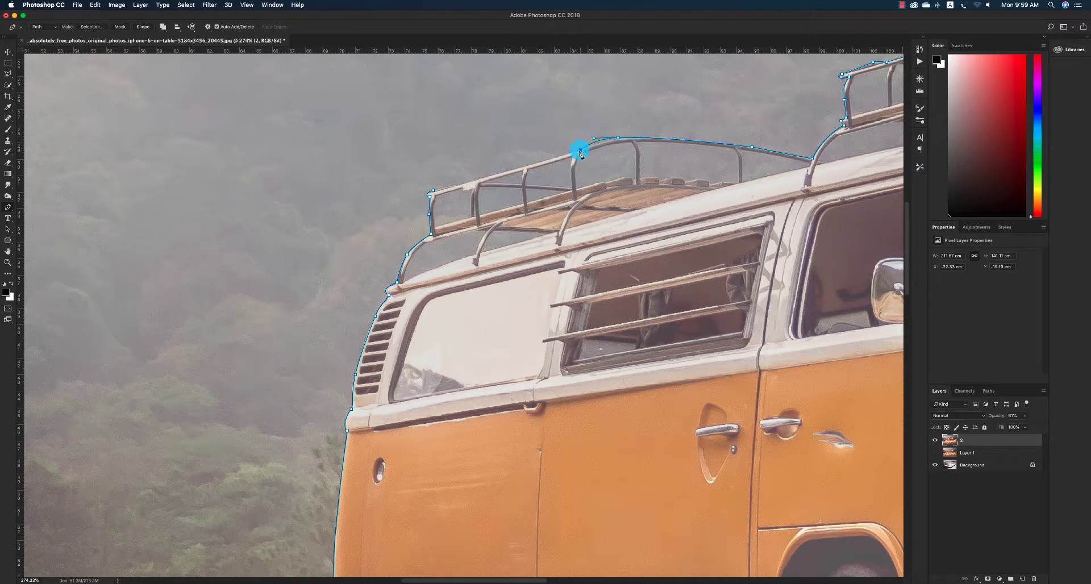
- Replace the misplaced anchor on the rear rack's top rail and close the path at the rack's rear corner
{"action": "left_click", "coordinate": [663, 147]}
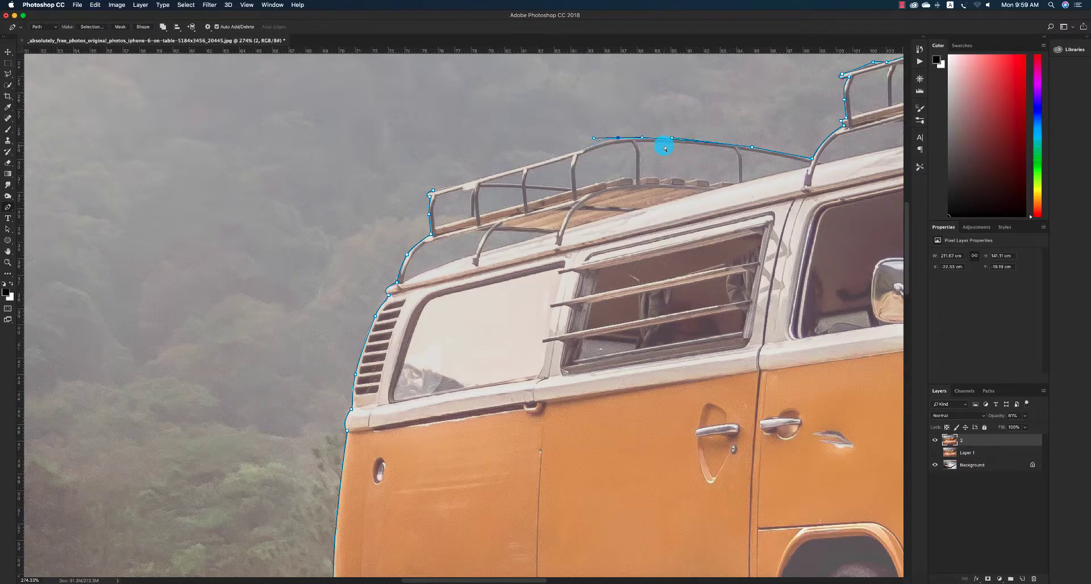
{"action": "key", "text": "BackSpace"}
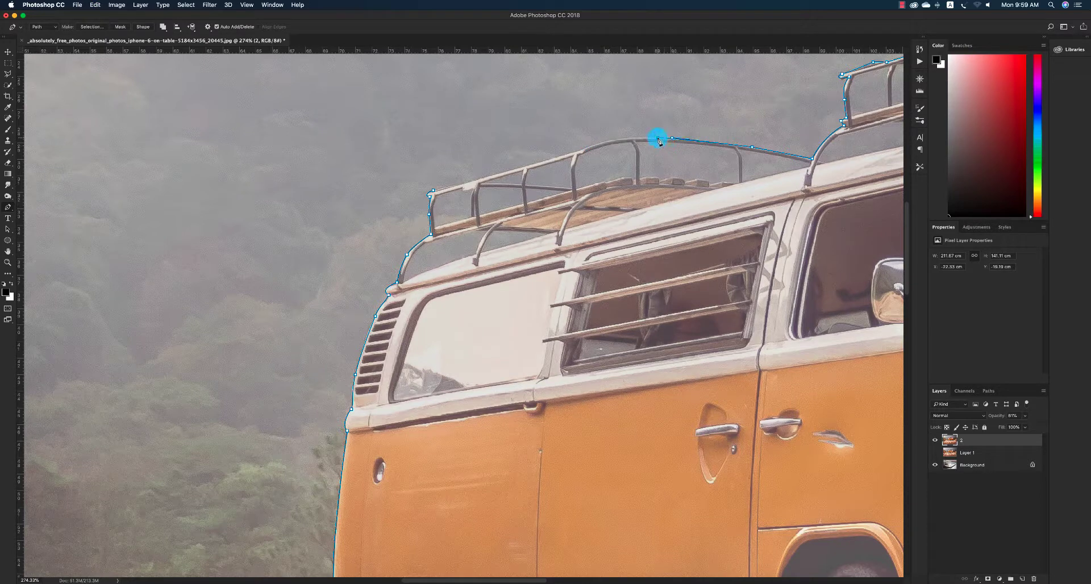
{"action": "left_click_drag", "start_coordinate": [658, 140], "coordinate": [579, 153]}
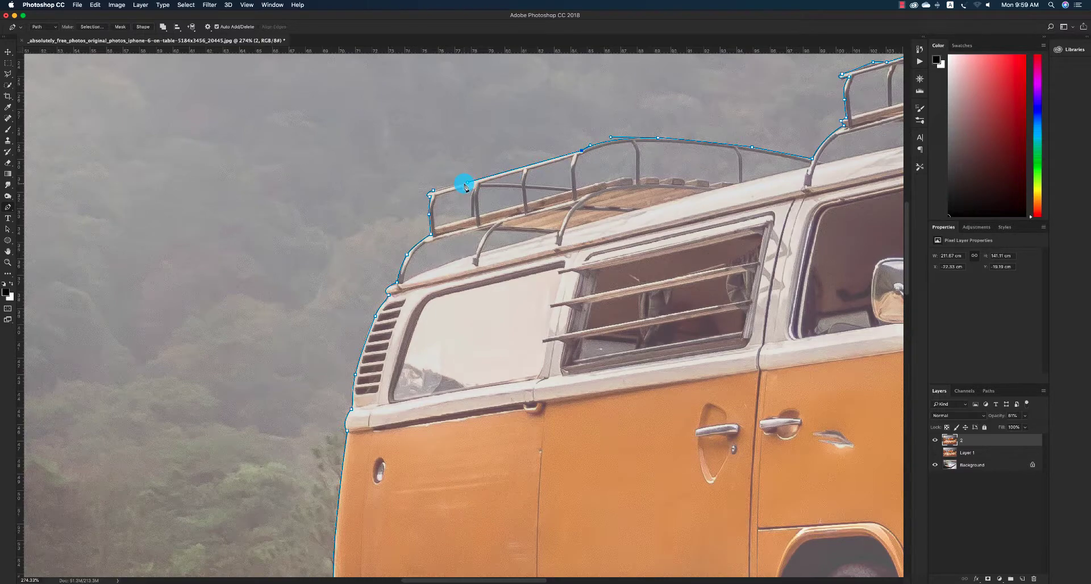
- Redo the path's closing curve along the rear roof rack and convert the path into a selection
{"action": "key", "text": "super+Return"}
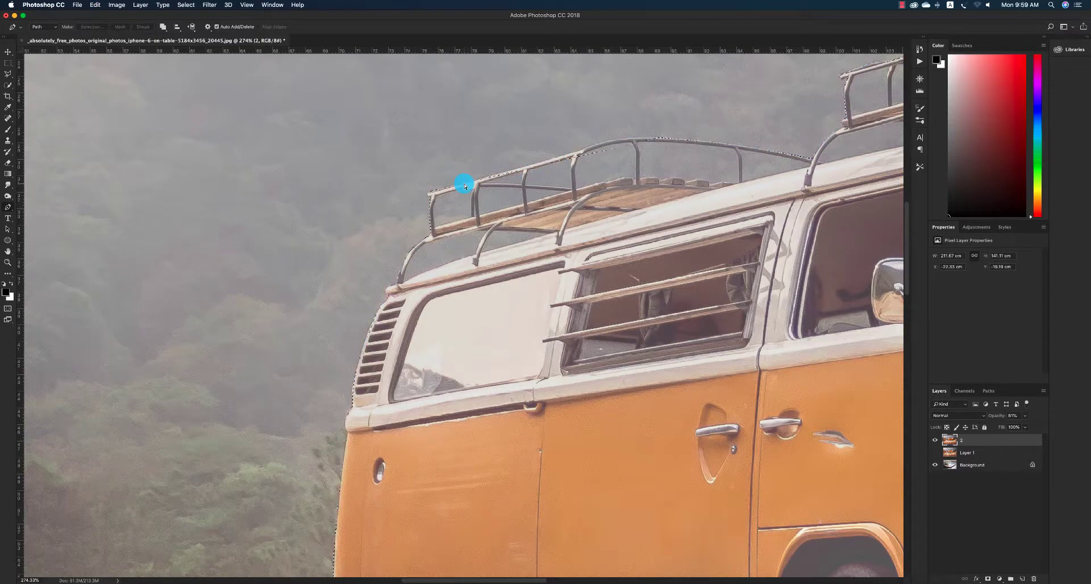
{"action": "key", "text": "super+z"}
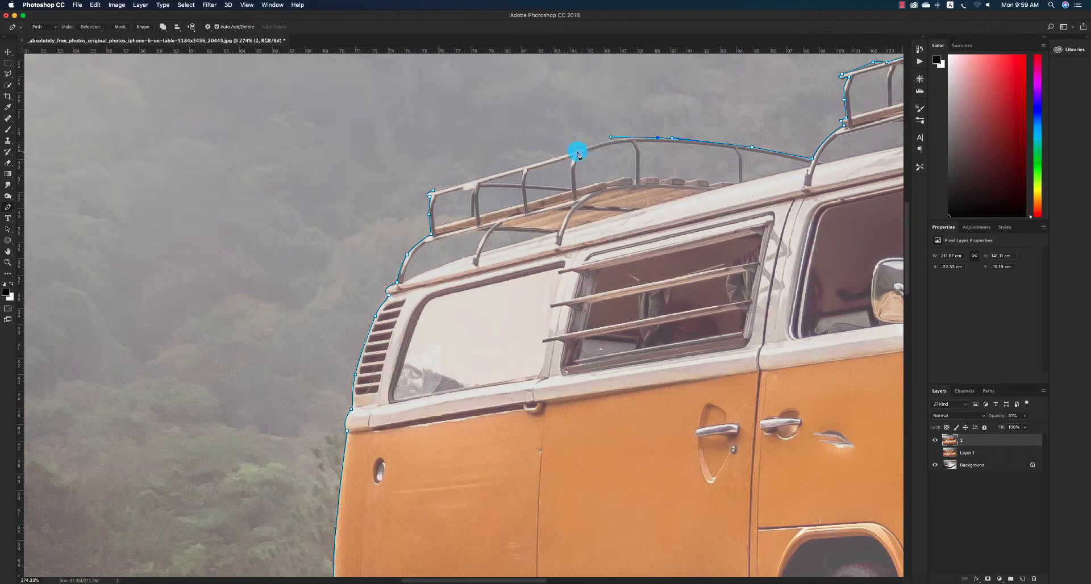
{"action": "left_click_drag", "start_coordinate": [578, 153], "coordinate": [566, 160]}
{"action": "key", "text": "super+Return"}
- Copy the selected van onto a new layer and hide the original van photo layer "2"
{"action": "key", "text": "z"}
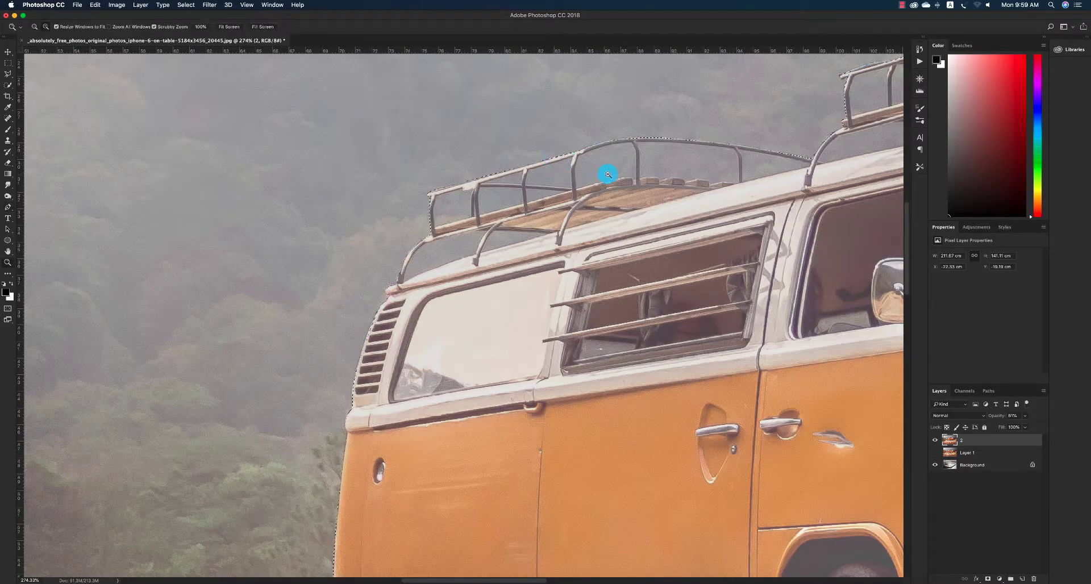
{"action": "left_click", "coordinate": [607, 173], "text": "alt"}
{"action": "left_click", "coordinate": [664, 224], "text": "alt"}
{"action": "left_click", "coordinate": [666, 224], "text": "alt"}
{"action": "left_click", "coordinate": [668, 224], "text": "alt"}
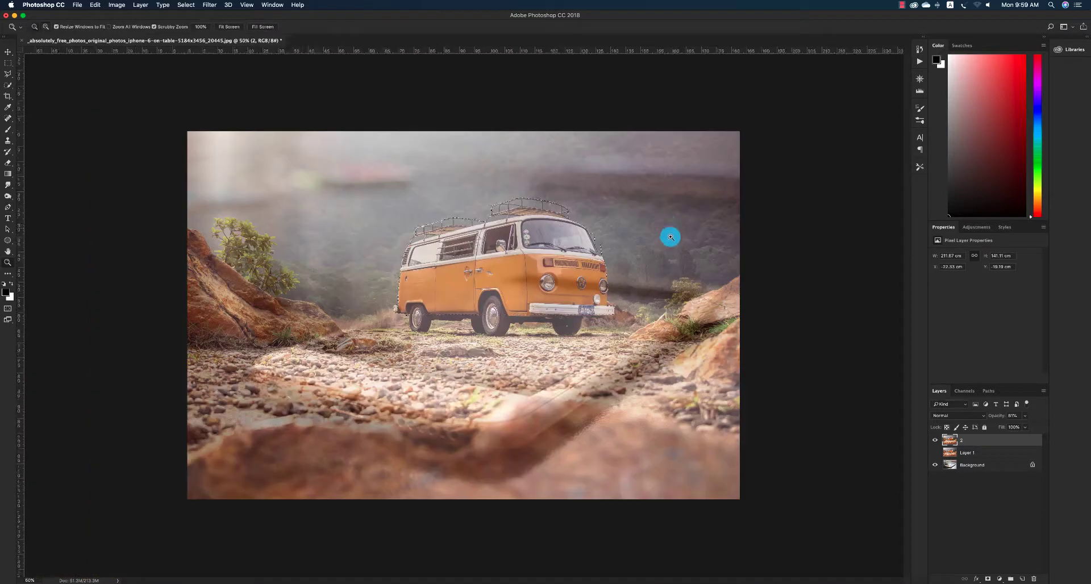
{"action": "key", "text": "b"}
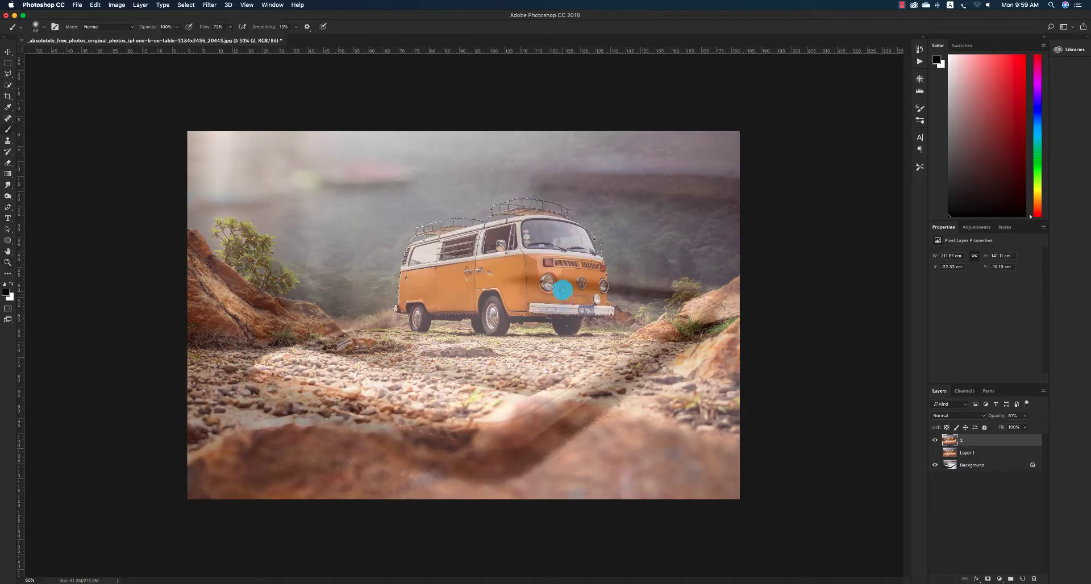
{"action": "right_click", "coordinate": [562, 290]}
{"action": "key", "text": "Escape"}
{"action": "key", "text": "m"}
{"action": "right_click", "coordinate": [531, 277]}
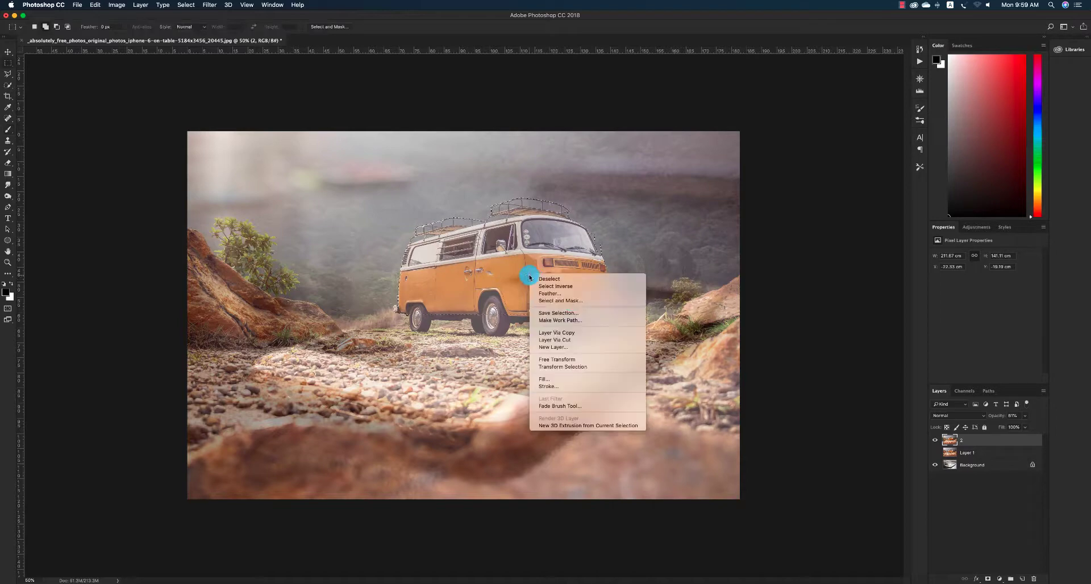
{"action": "left_click", "coordinate": [578, 332]}
{"action": "left_click", "coordinate": [935, 453]}
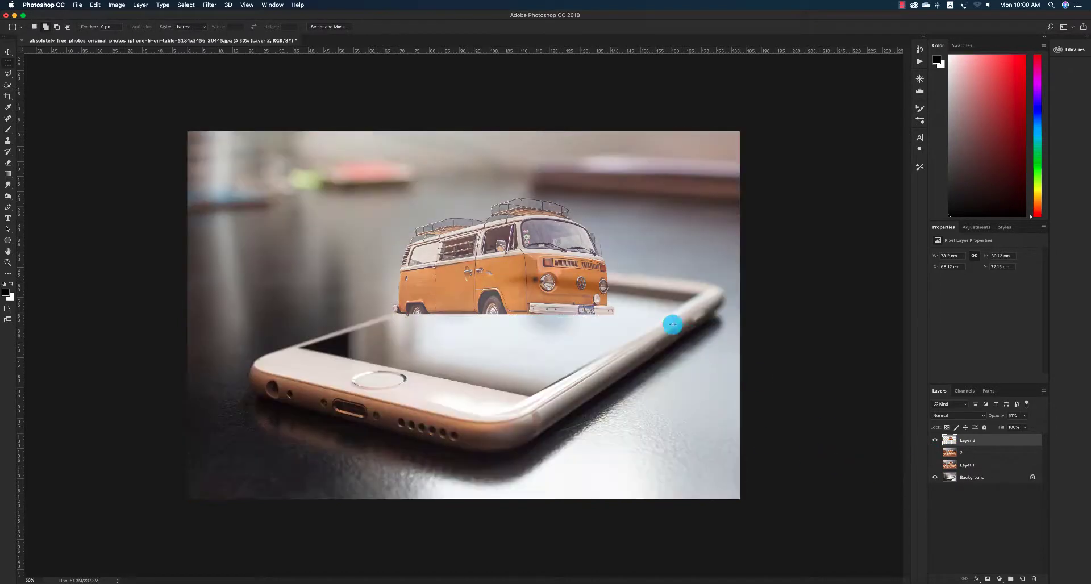
- Outline the rearmost opening of the front roof rack with the Pen tool and clear the background inside it through a selection
{"action": "key", "text": "z"}
{"action": "left_click_drag", "start_coordinate": [539, 238], "coordinate": [574, 179]}
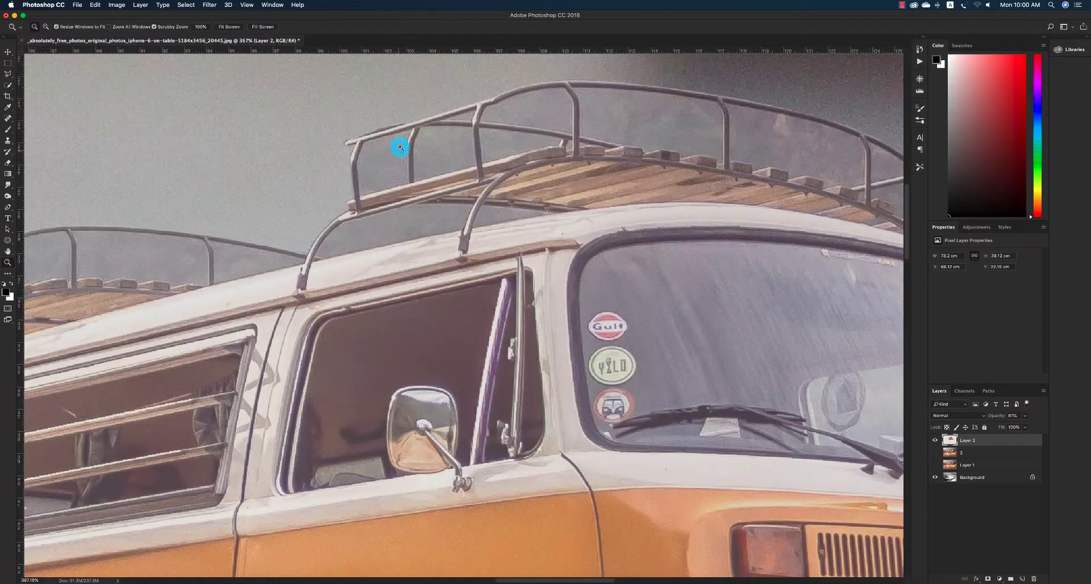
{"action": "key", "text": "p"}
{"action": "left_click", "coordinate": [413, 130]}
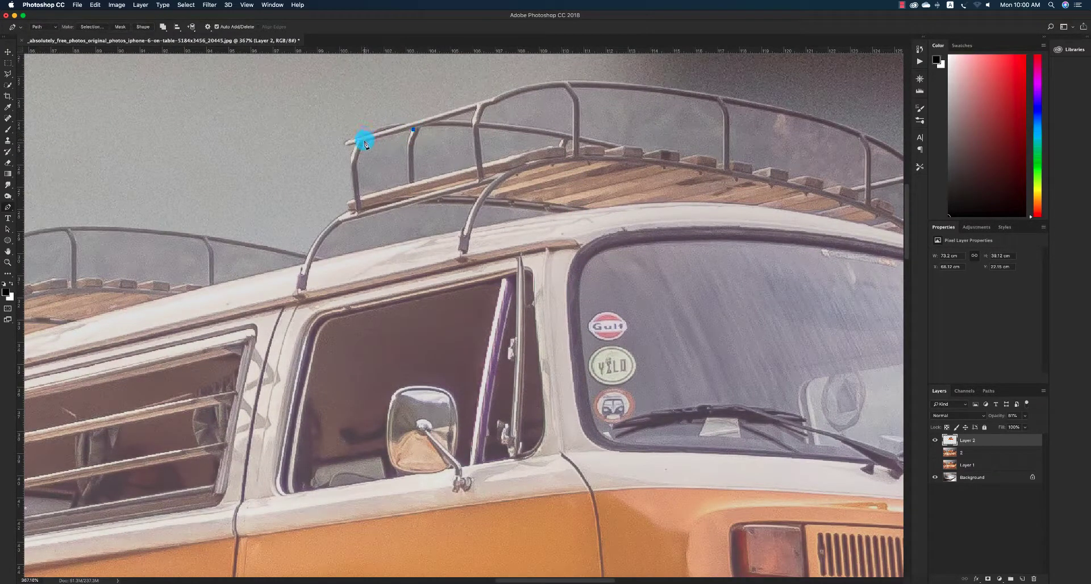
{"action": "left_click", "coordinate": [357, 172]}
{"action": "left_click", "coordinate": [357, 184]}
{"action": "left_click", "coordinate": [361, 198]}
{"action": "left_click", "coordinate": [409, 184]}
{"action": "key", "text": "super+Return"}
- Hide the Background layer and raise the cut-out van layer's opacity to 100%
{"action": "scroll", "coordinate": [409, 139], "scroll_direction": "left", "scroll_amount": 5}
{"action": "scroll", "coordinate": [409, 140], "scroll_direction": "up", "scroll_amount": 1}
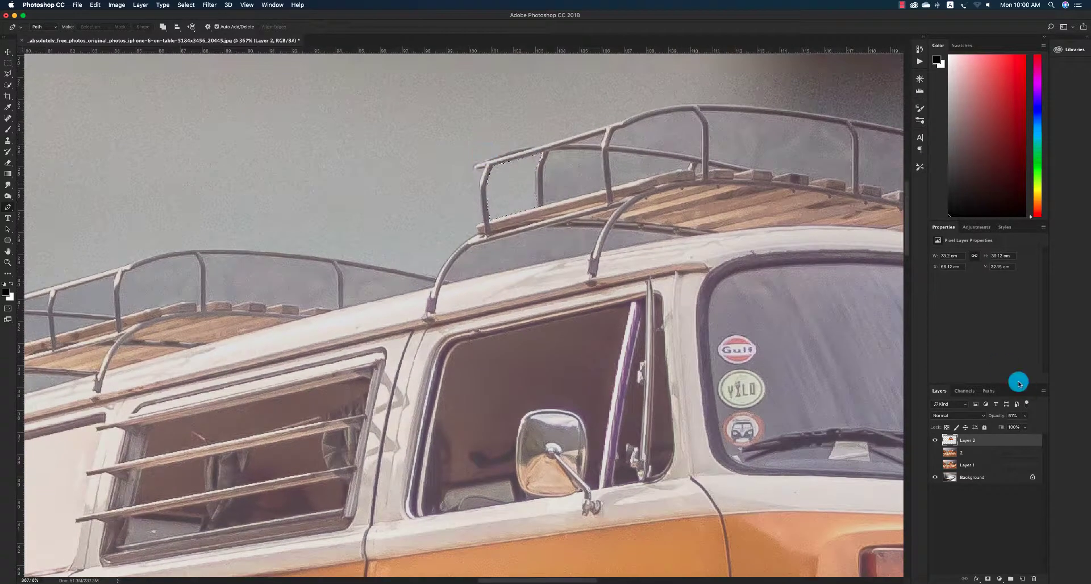
{"action": "left_click", "coordinate": [935, 478]}
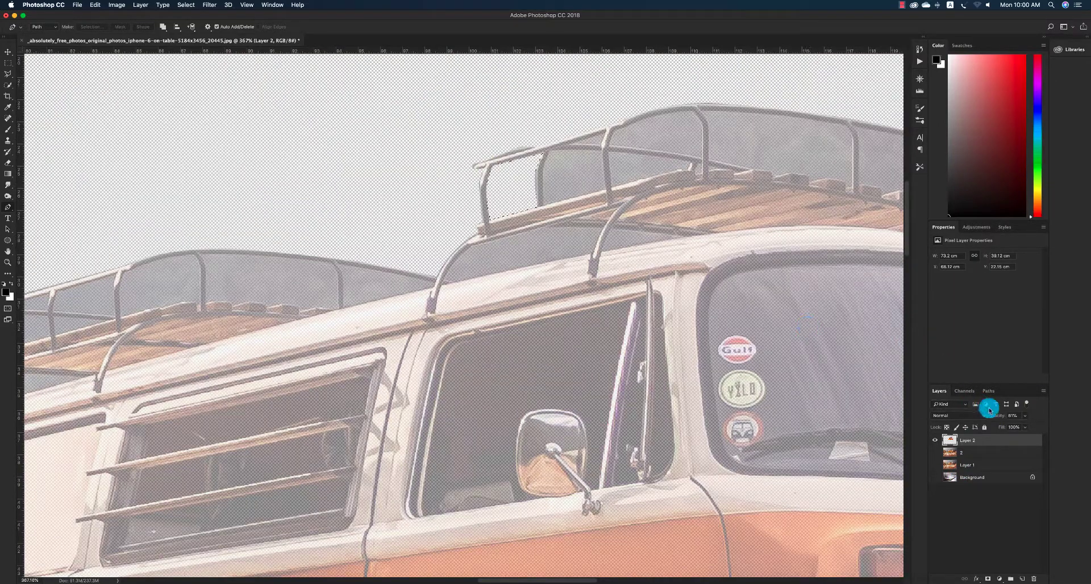
{"action": "left_click_drag", "start_coordinate": [995, 416], "coordinate": [1083, 414]}
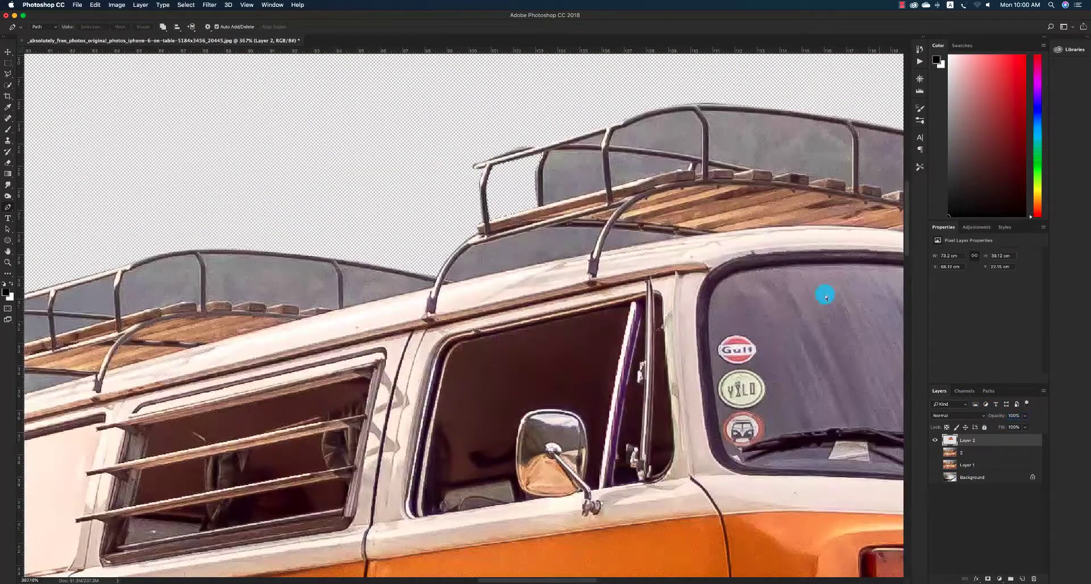
- Delete the background in the front rack's next openings using the Magic Wand with a tolerance of 25
{"action": "left_click", "coordinate": [10, 86]}
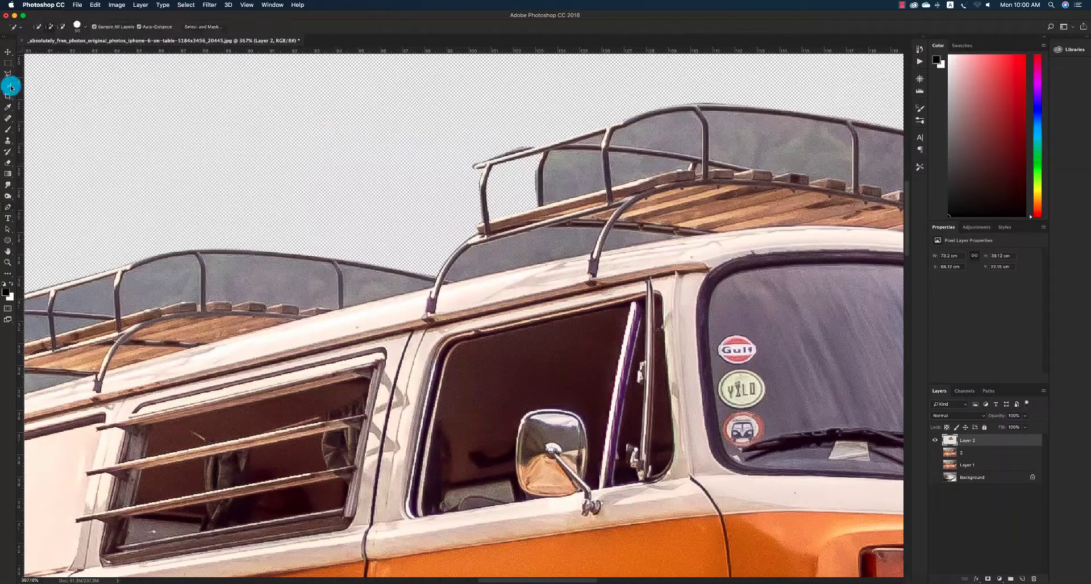
{"action": "left_click", "coordinate": [48, 92]}
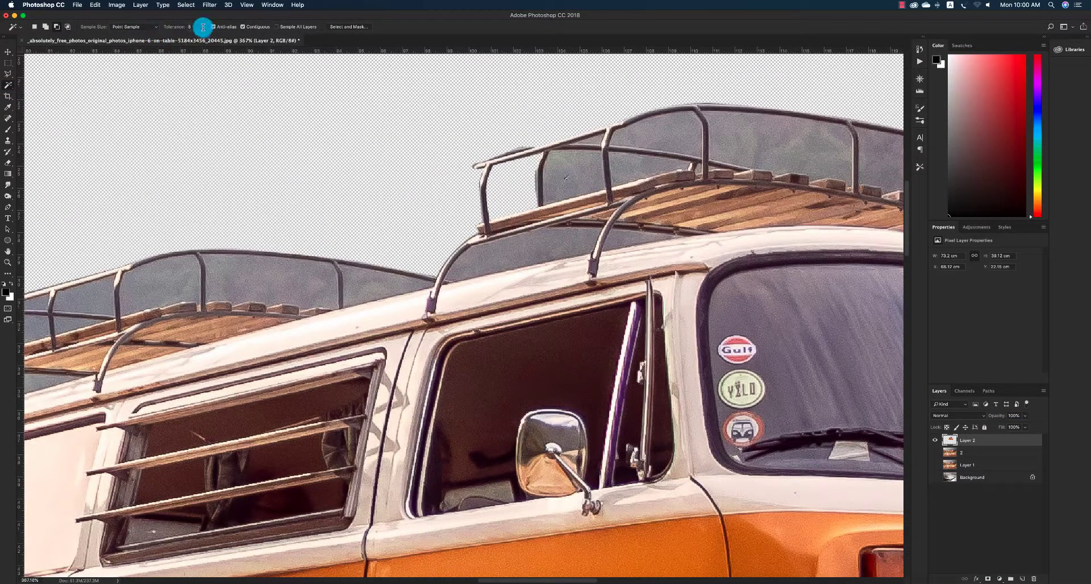
{"action": "type", "text": "25"}
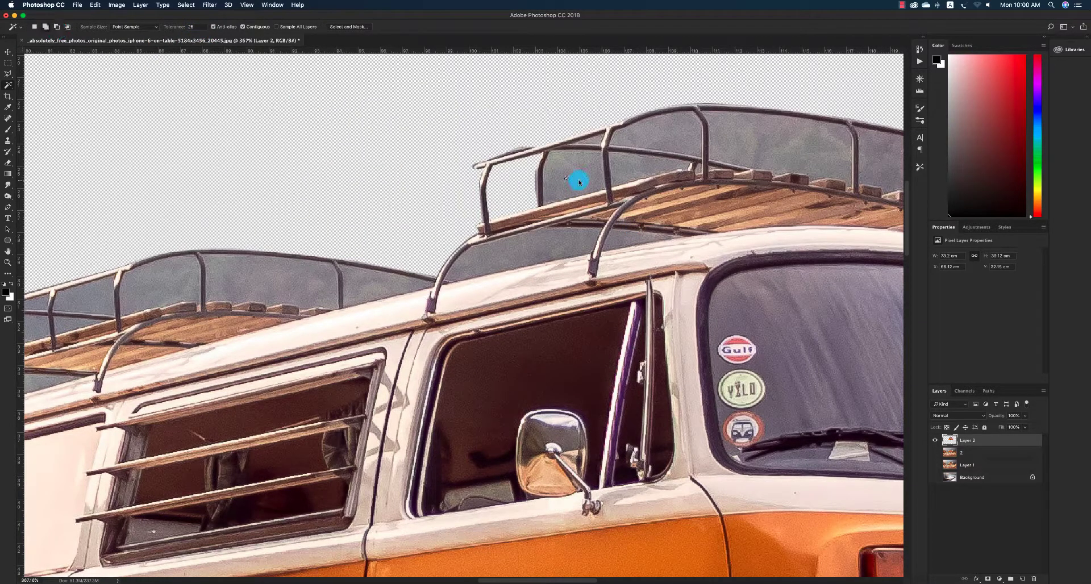
{"action": "left_click", "coordinate": [572, 169]}
{"action": "key", "text": "Delete"}
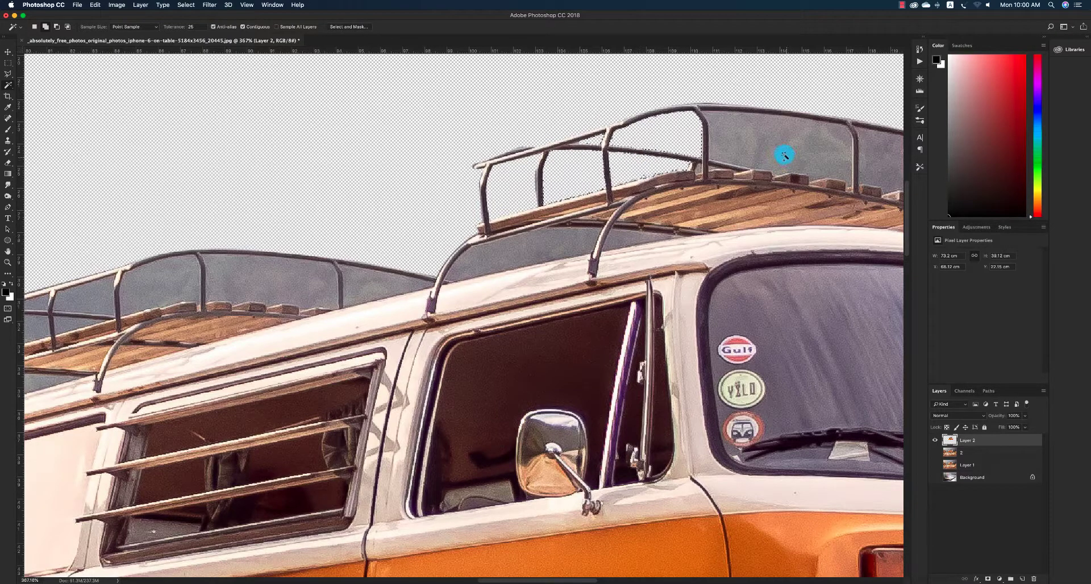
- Add the remaining upper openings toward the front of the rack to the selection and delete their background
{"action": "left_click", "coordinate": [758, 146], "text": "shift"}
{"action": "key", "text": "Delete"}
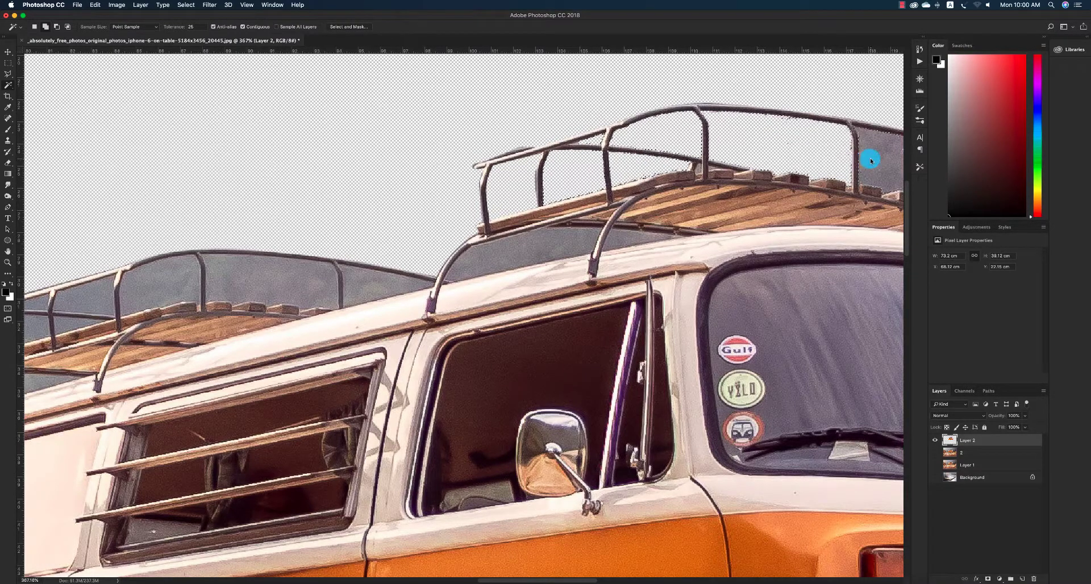
{"action": "left_click", "coordinate": [870, 159], "text": "shift"}
{"action": "key", "text": "Delete"}
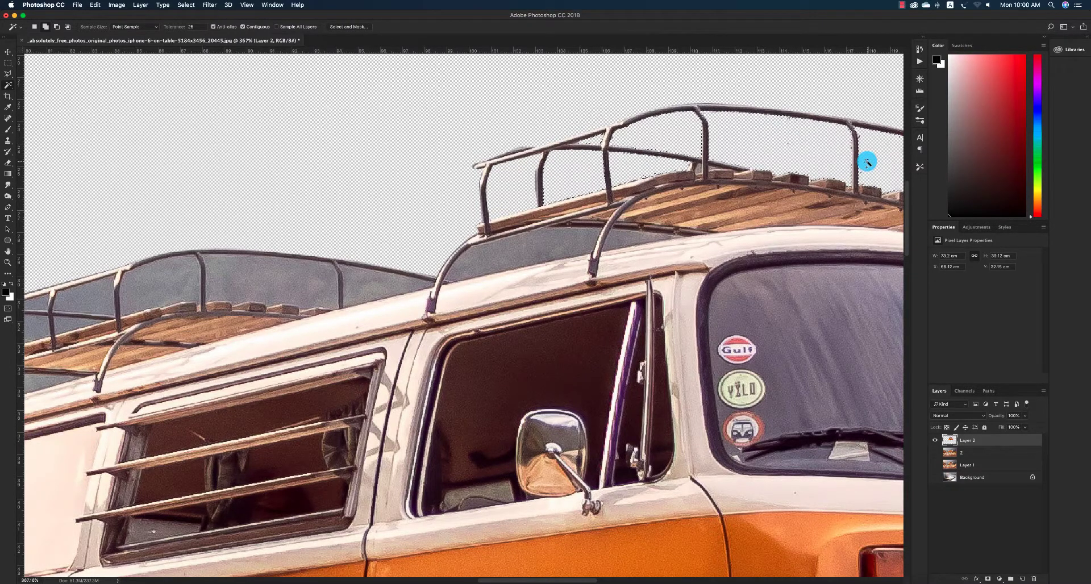
- Feather the selection, delete the background in the gaps between the front rack and the roof, and deselect
{"action": "key", "text": "shift+F6"}
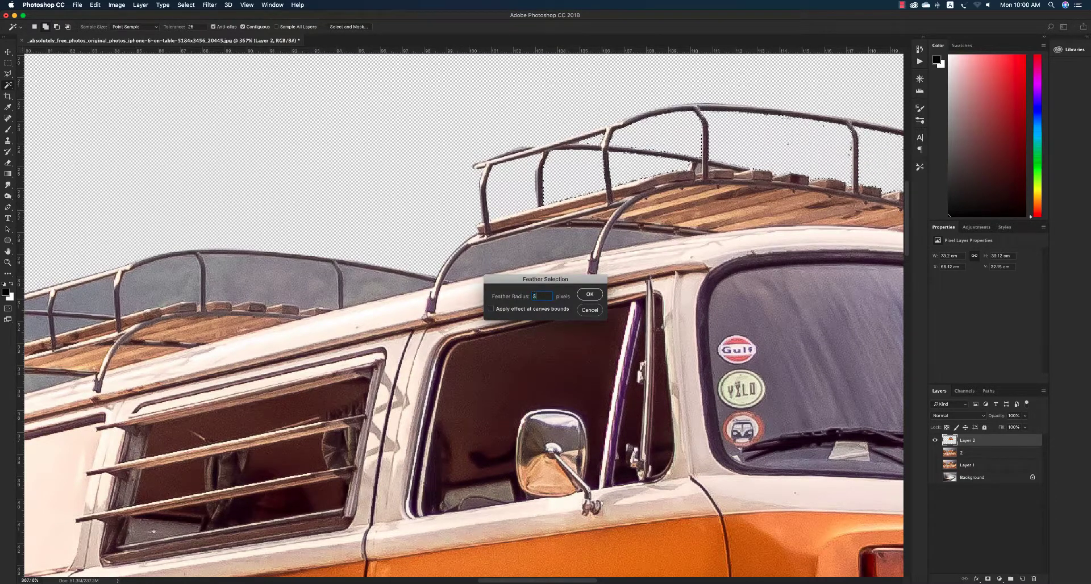
{"action": "key", "text": "Return"}
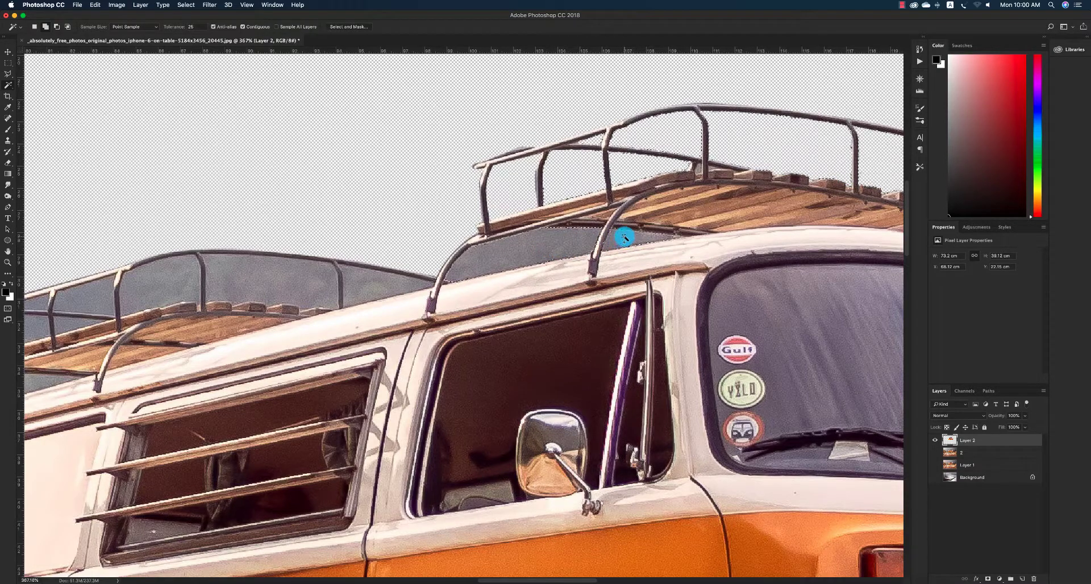
{"action": "key", "text": "Delete"}
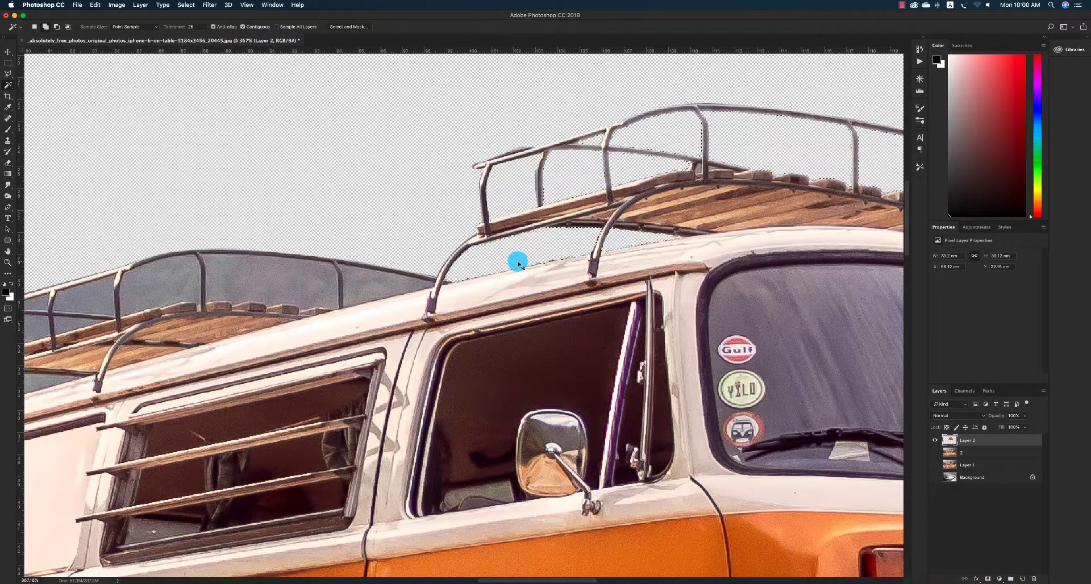
{"action": "key", "text": "super+d"}
{"action": "key", "text": "z"}
{"action": "left_click", "coordinate": [280, 285]}
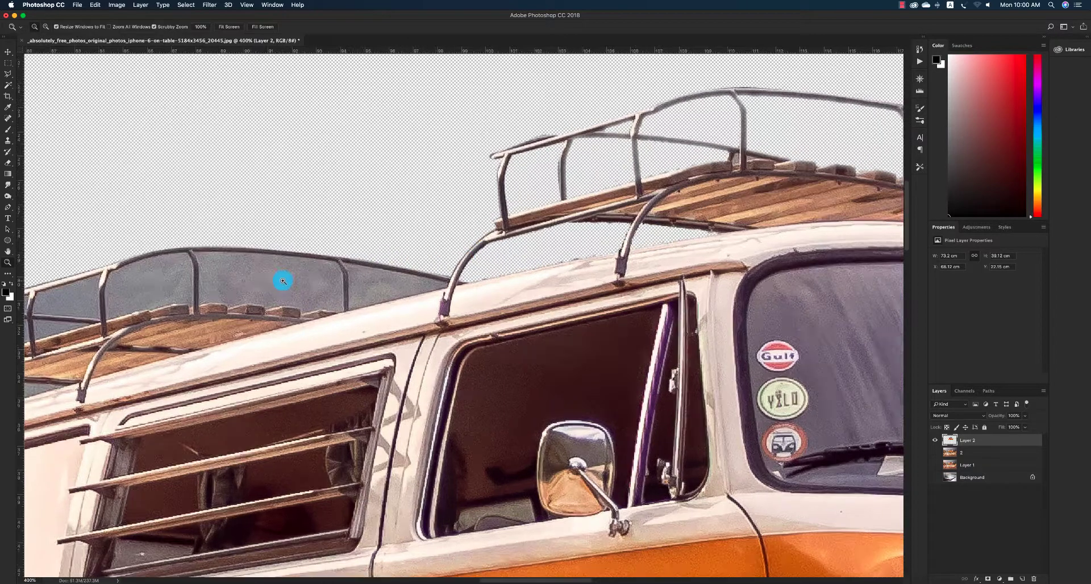
{"action": "left_click", "coordinate": [323, 284], "text": "alt"}
{"action": "left_click", "coordinate": [324, 284], "text": "alt"}
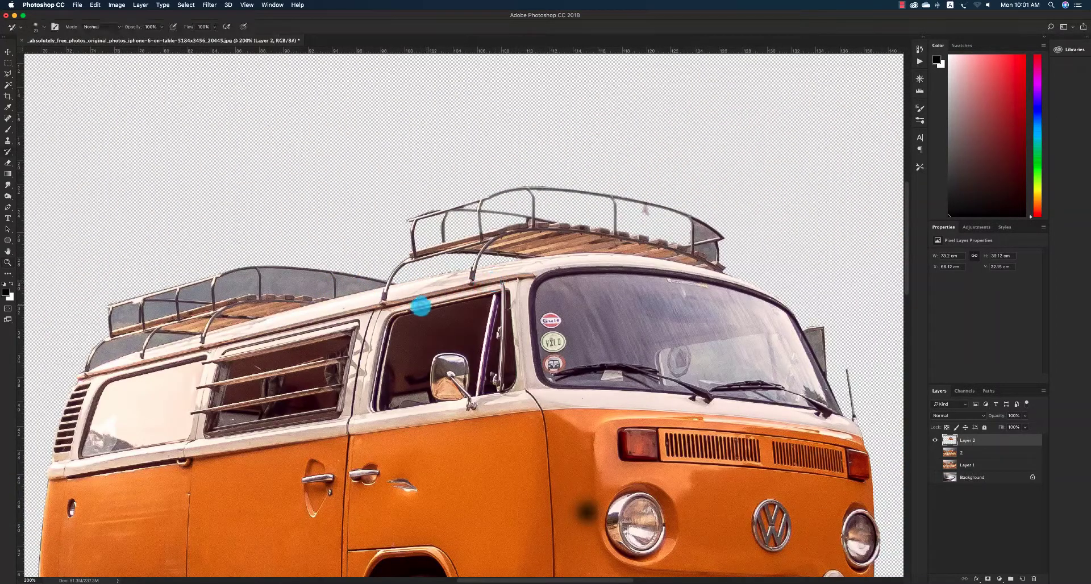
- Delete the background in all the rear roof rack's upper openings using the Magic Wand with a tolerance of 25
{"action": "key", "text": "y"}
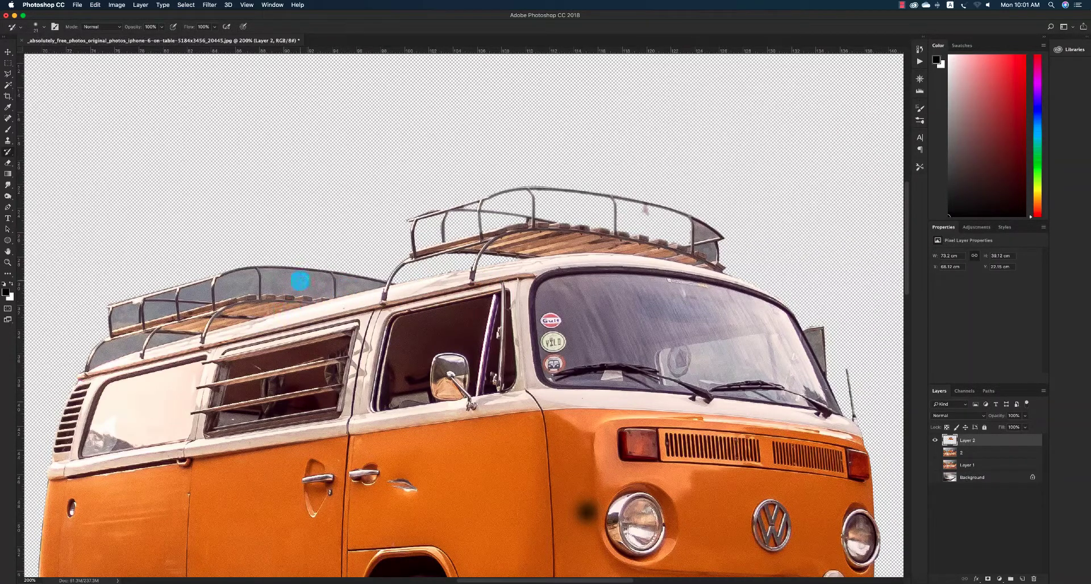
{"action": "left_click", "coordinate": [8, 84]}
{"action": "left_click", "coordinate": [316, 286]}
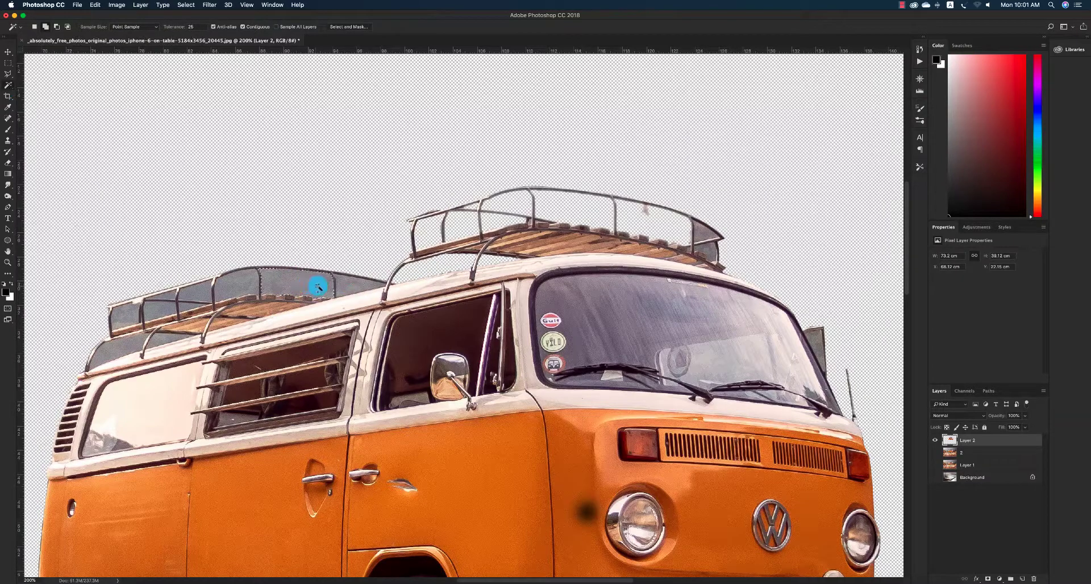
{"action": "key", "text": "Delete"}
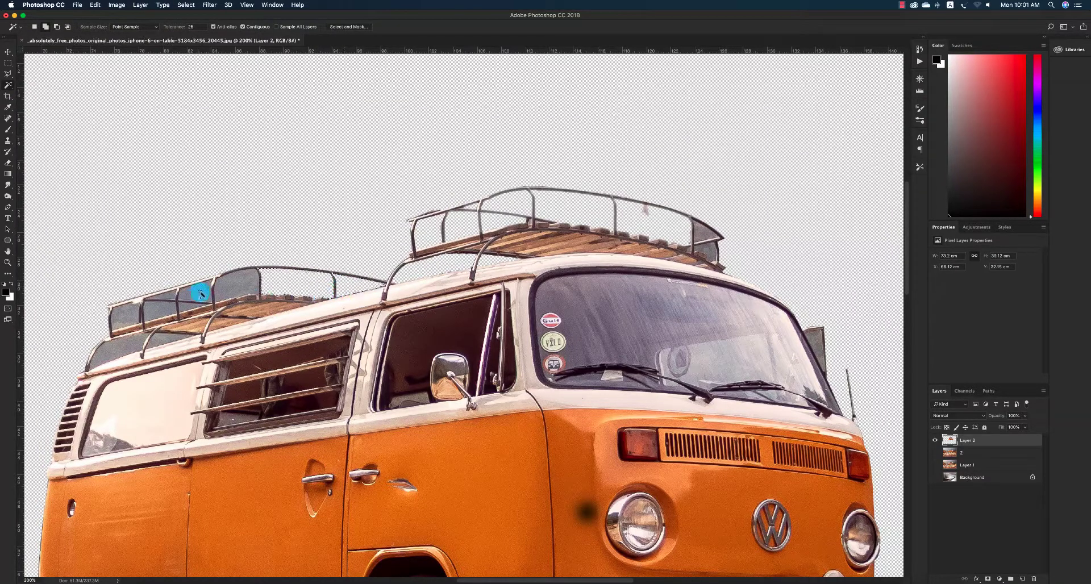
{"action": "left_click", "coordinate": [239, 286]}
{"action": "key", "text": "Delete"}
{"action": "left_click", "coordinate": [189, 307]}
{"action": "key", "text": "Delete"}
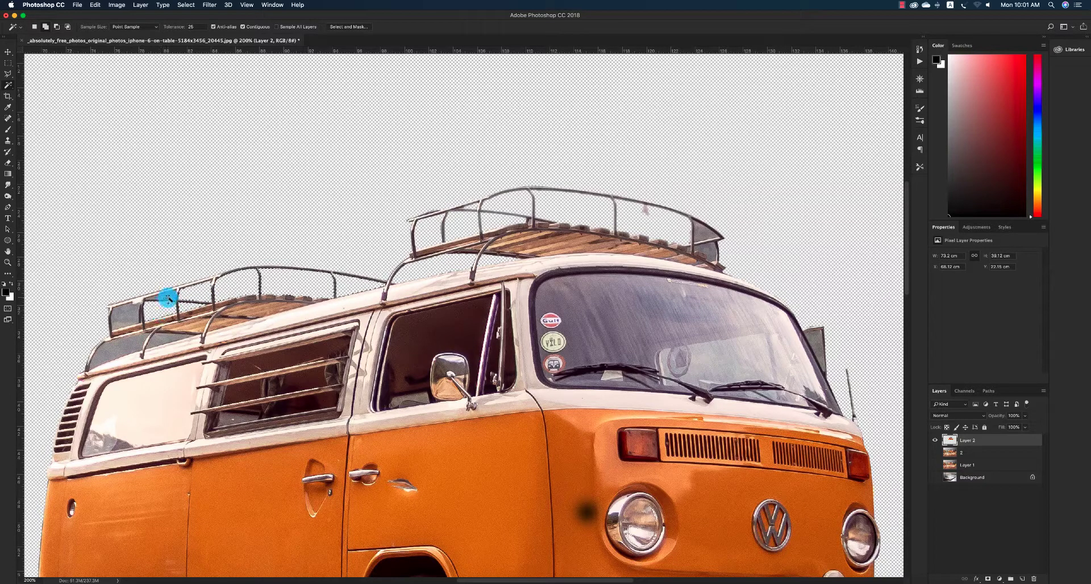
{"action": "key", "text": "Delete"}
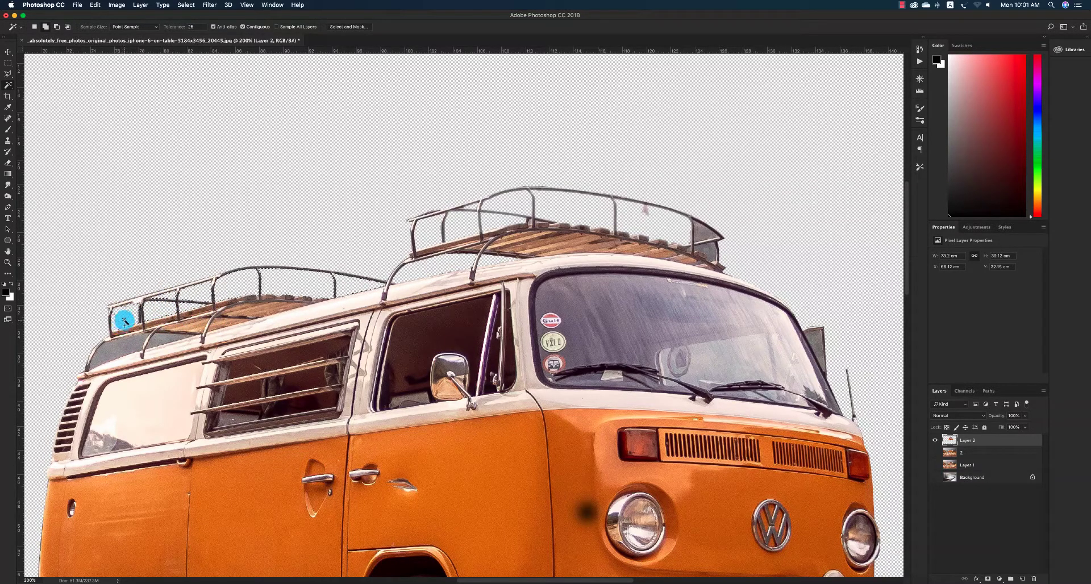
{"action": "left_click", "coordinate": [169, 317]}
- Clear the leftover background patch in the front rack and delete the background in the openings at its front end
{"action": "left_click", "coordinate": [644, 213]}
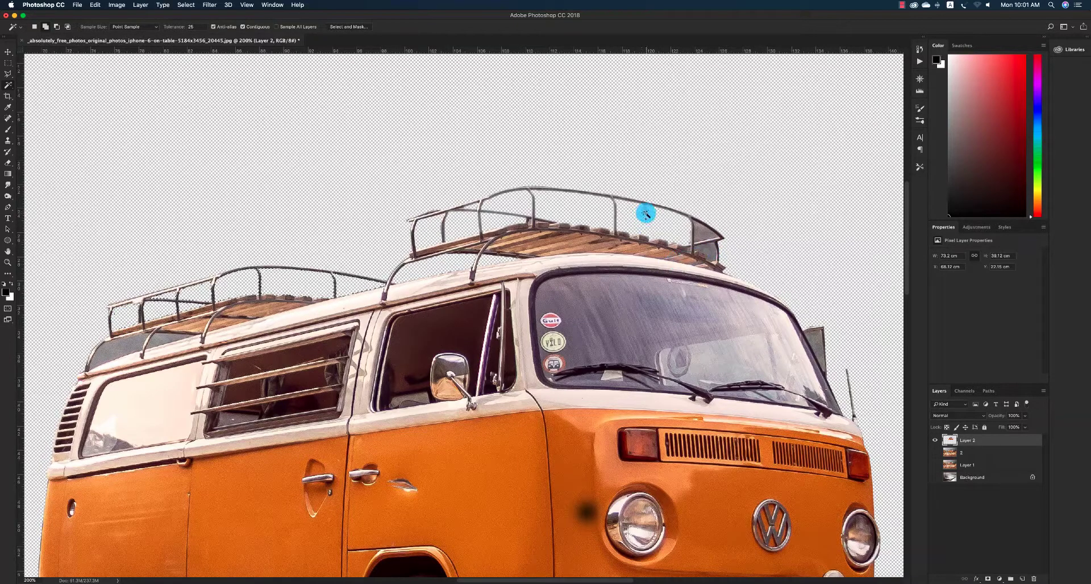
{"action": "left_click", "coordinate": [686, 229]}
{"action": "left_click", "coordinate": [702, 232]}
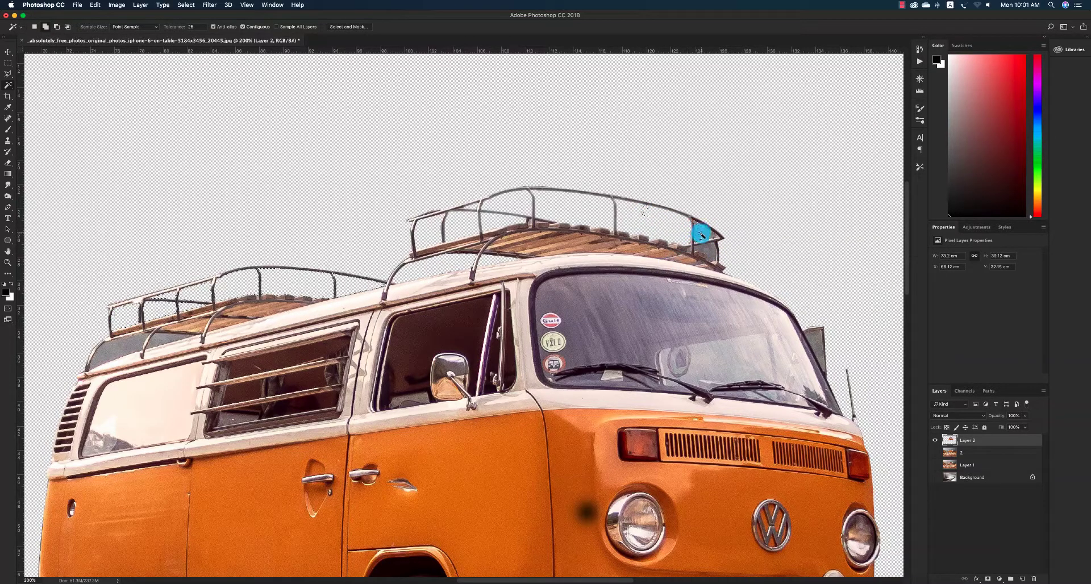
{"action": "left_click", "coordinate": [710, 252]}
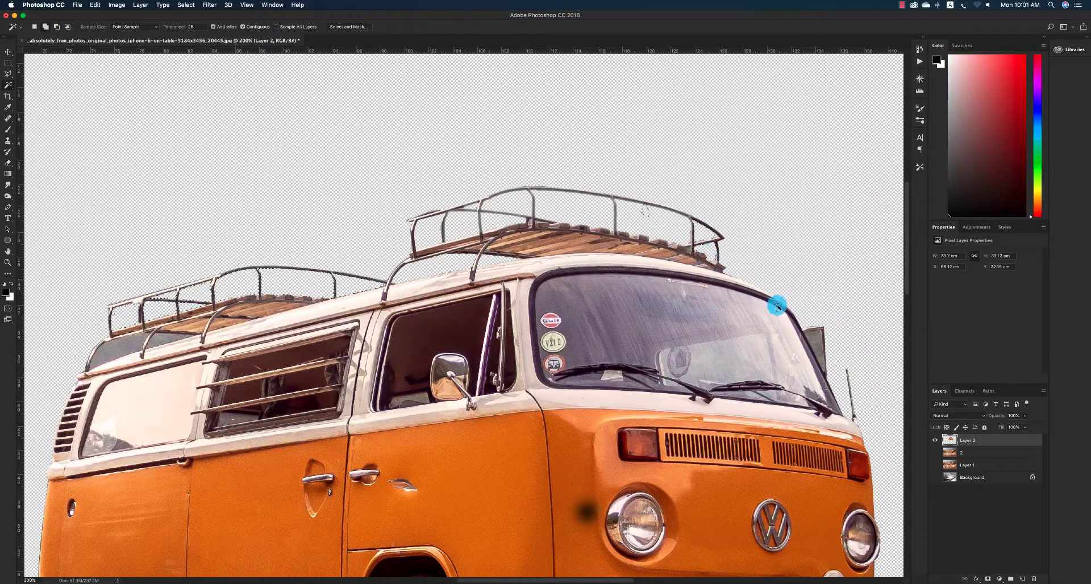
- Outline the background patch inside the mirror frame beside the windshield with the Pen tool and clear it
{"action": "left_click", "coordinate": [819, 347]}
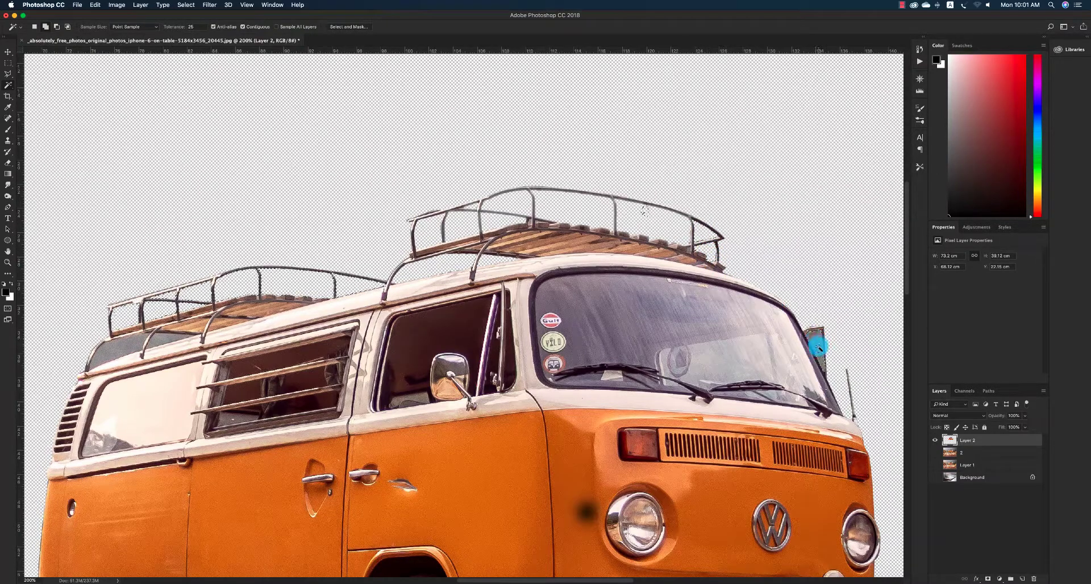
{"action": "key", "text": "z"}
{"action": "left_click_drag", "start_coordinate": [835, 353], "coordinate": [850, 374]}
{"action": "key", "text": "p"}
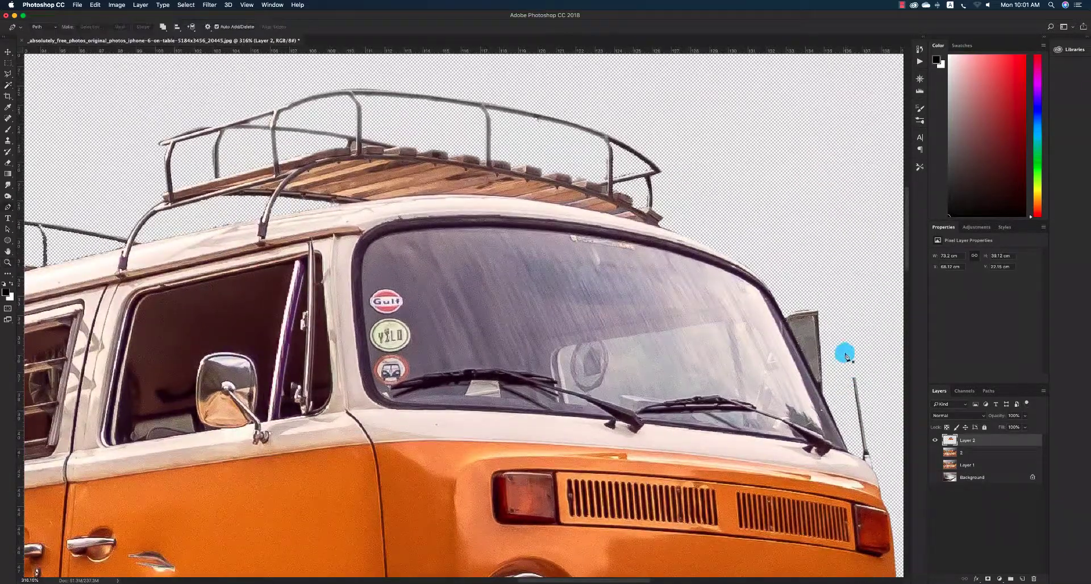
{"action": "left_click", "coordinate": [816, 318]}
{"action": "left_click", "coordinate": [821, 385]}
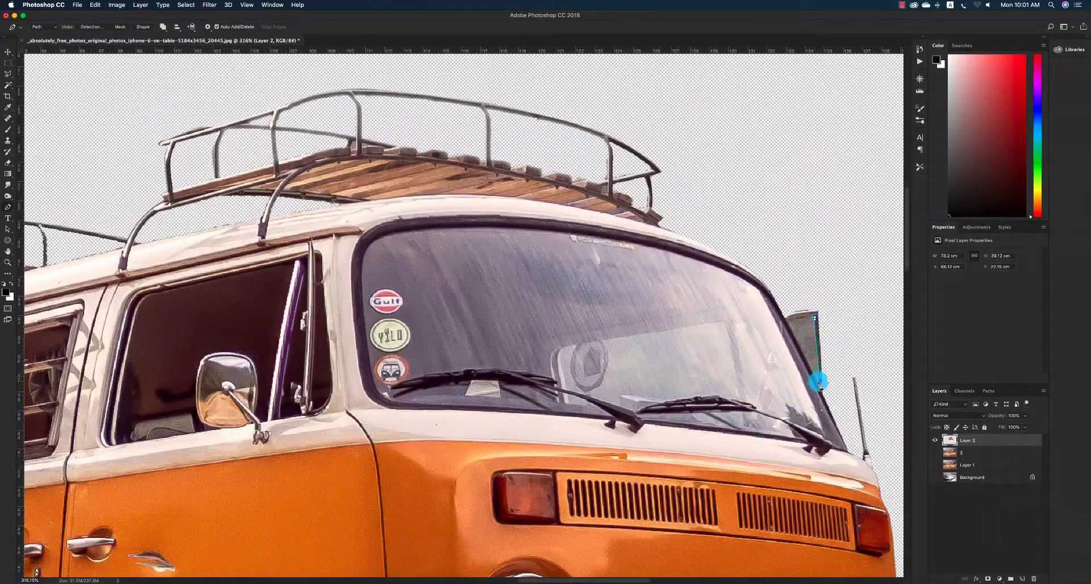
{"action": "left_click", "coordinate": [788, 323]}
- Delete the background in the gaps between the rear rack and the roof with the Magic Wand, and deselect
{"action": "key", "text": "z"}
{"action": "left_click_drag", "start_coordinate": [787, 318], "coordinate": [419, 397]}
{"action": "key", "text": "w"}
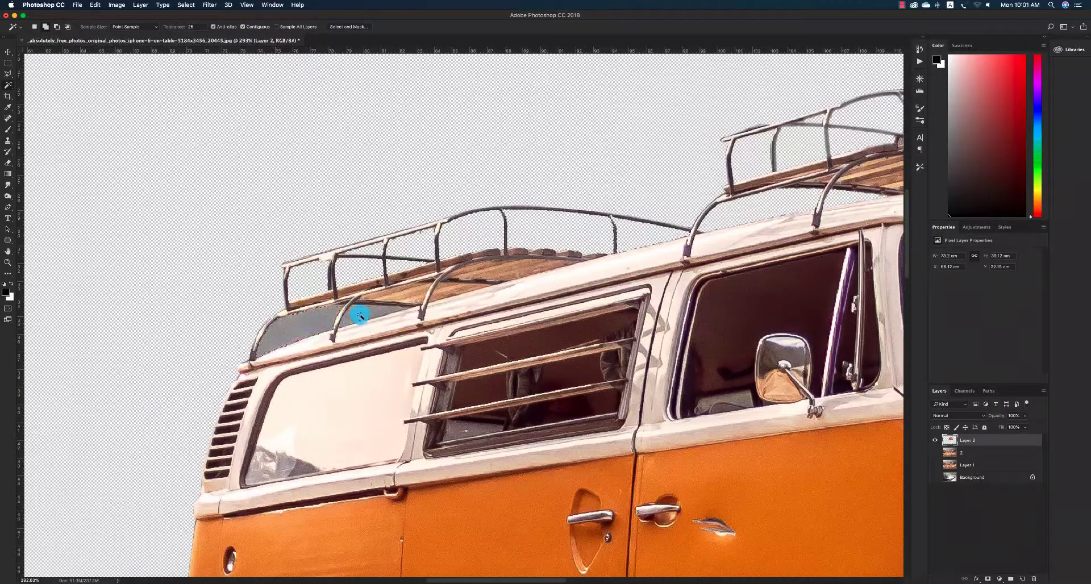
{"action": "key", "text": "Delete"}
{"action": "key", "text": "super+d"}
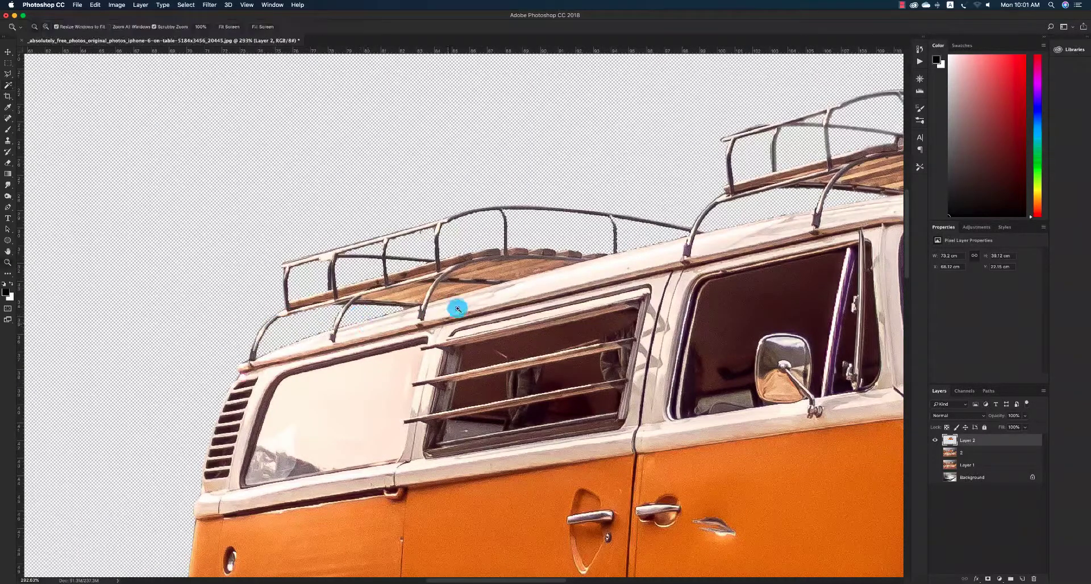
- Try moving the cut-out van slightly down, and undo the move
{"action": "key", "text": "z"}
{"action": "key", "text": "super+0"}
{"action": "left_click", "coordinate": [567, 294]}
{"action": "key", "text": "v"}
{"action": "left_click_drag", "start_coordinate": [593, 302], "coordinate": [593, 334]}
{"action": "key", "text": "super+z"}
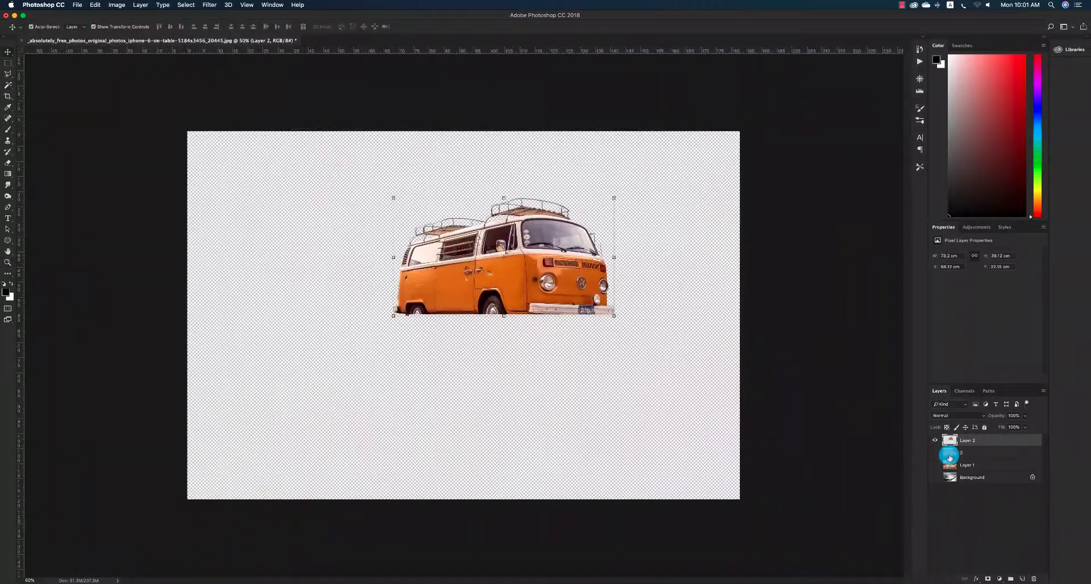
- Show the full van photo layer named 2 and raise its opacity to 100%
{"action": "left_click", "coordinate": [934, 453]}
{"action": "left_click", "coordinate": [966, 453]}
{"action": "left_click_drag", "start_coordinate": [1008, 421], "coordinate": [1074, 421]}
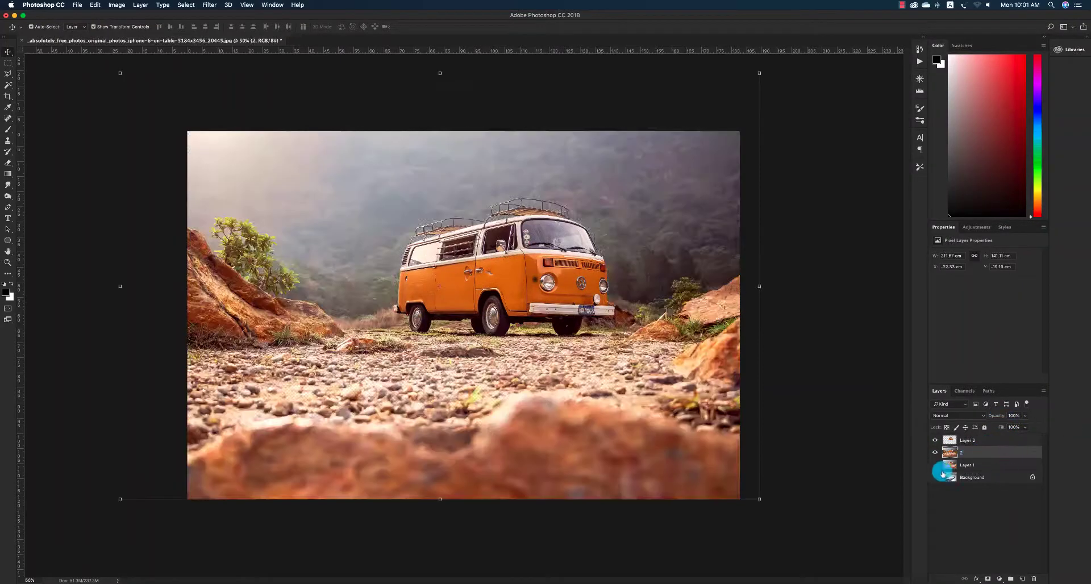
- Hide layer 2 and the cut-out van layer, and show only the Background phone photo
{"action": "left_click", "coordinate": [935, 453]}
{"action": "left_click", "coordinate": [933, 441]}
{"action": "left_click", "coordinate": [966, 477]}
{"action": "left_click", "coordinate": [935, 477]}
- Trace the four corners of the phone's screen with the Pen tool and convert the path into a selection
{"action": "scroll", "coordinate": [529, 314], "scroll_direction": "up", "scroll_amount": 3}
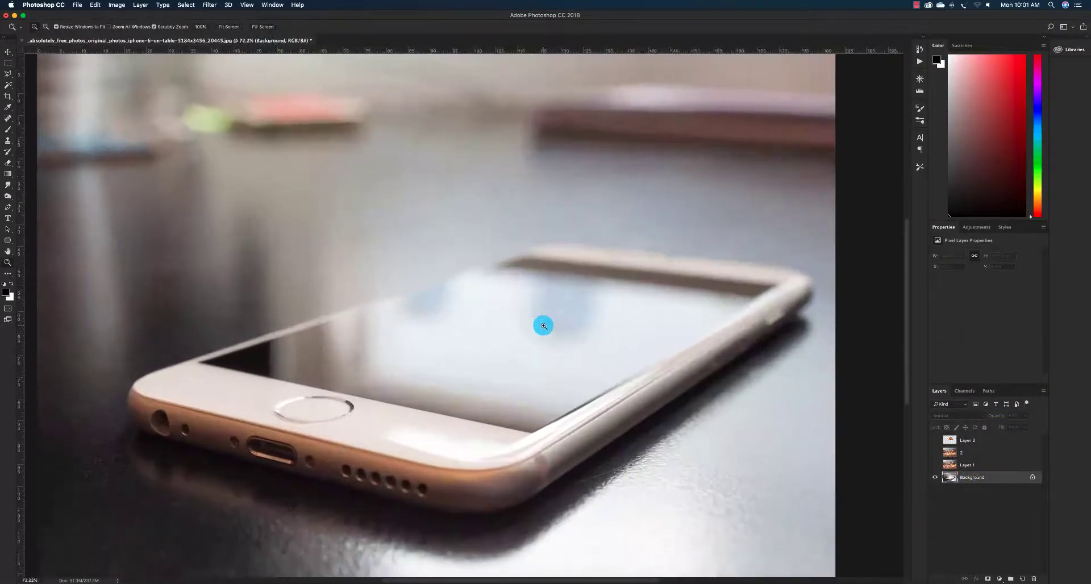
{"action": "key", "text": "p"}
{"action": "left_click", "coordinate": [529, 258]}
{"action": "left_click", "coordinate": [775, 285]}
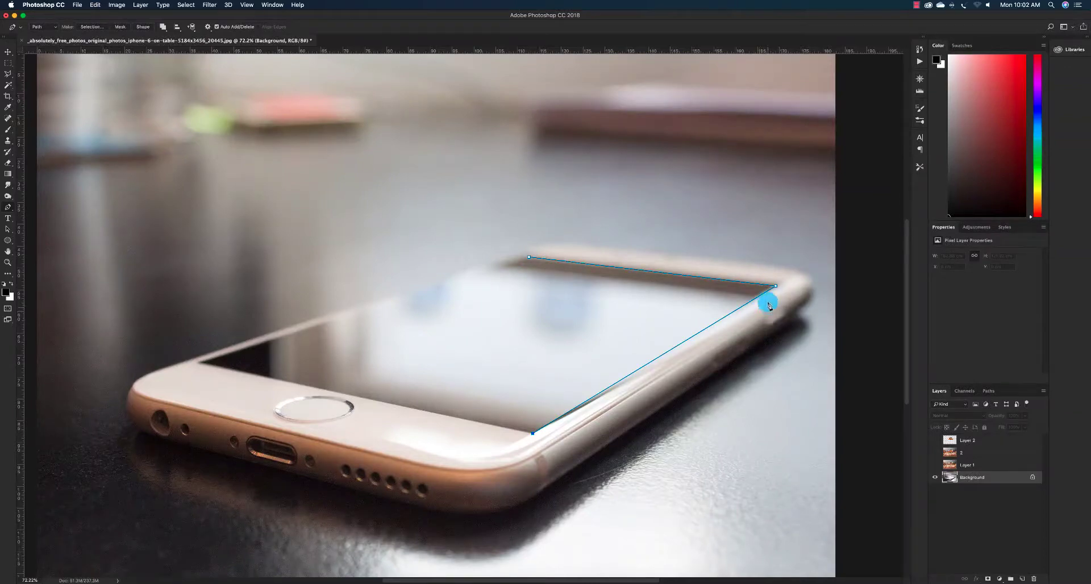
{"action": "key", "text": "ctrl+z"}
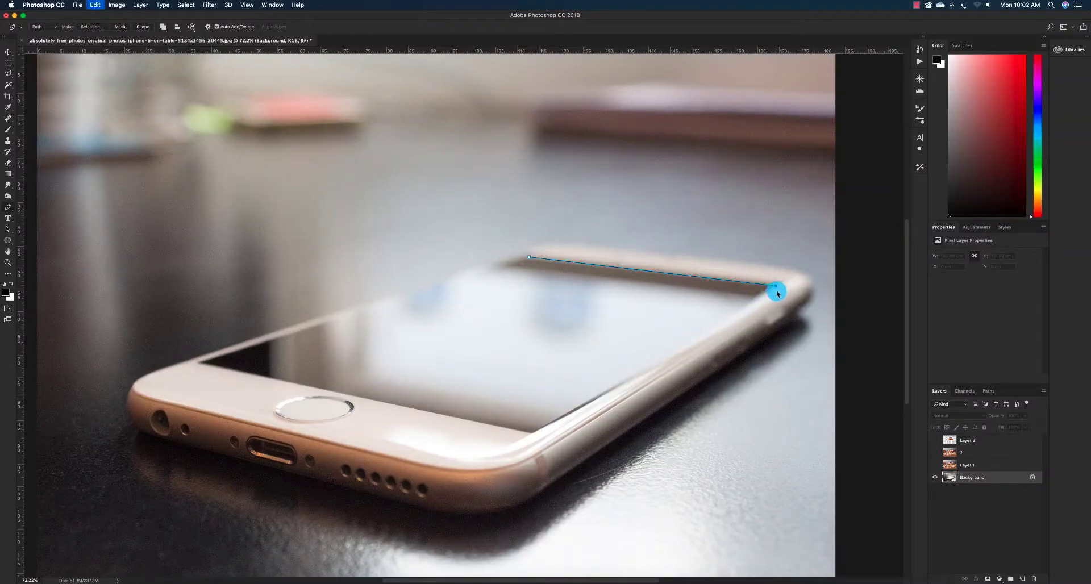
{"action": "left_click", "coordinate": [534, 435]}
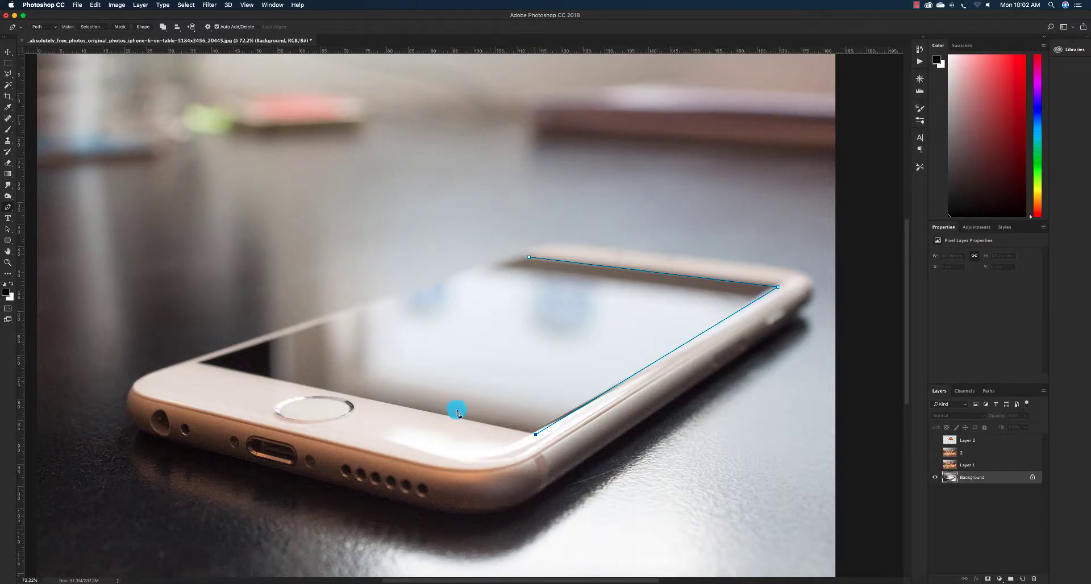
{"action": "left_click", "coordinate": [199, 364]}
{"action": "key", "text": "super+Return"}
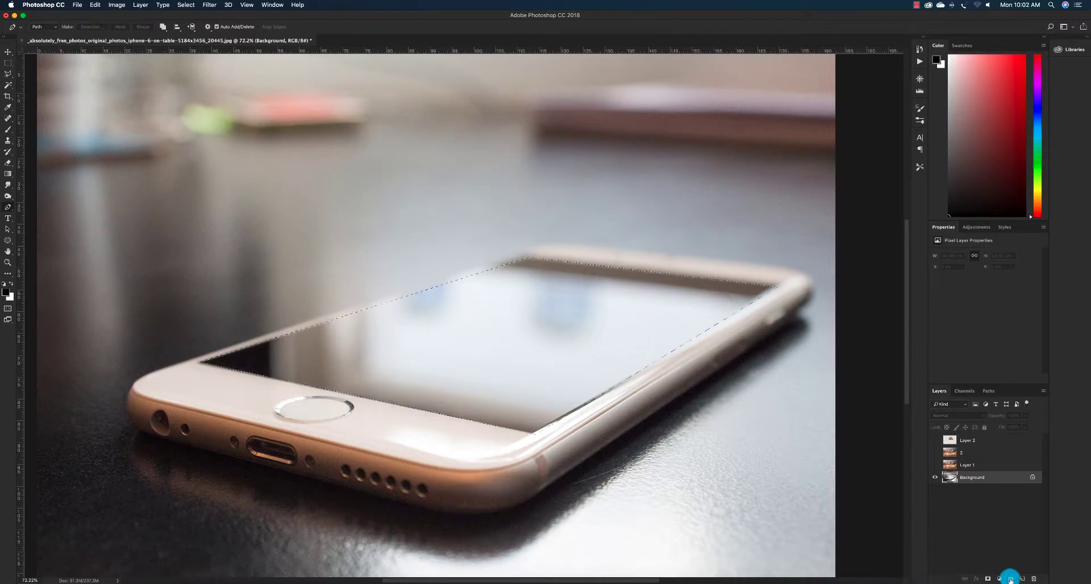
- Show layer 2 instead of the Background and add a layer mask to it from the phone screen selection
{"action": "left_click", "coordinate": [935, 454]}
{"action": "left_click", "coordinate": [935, 477]}
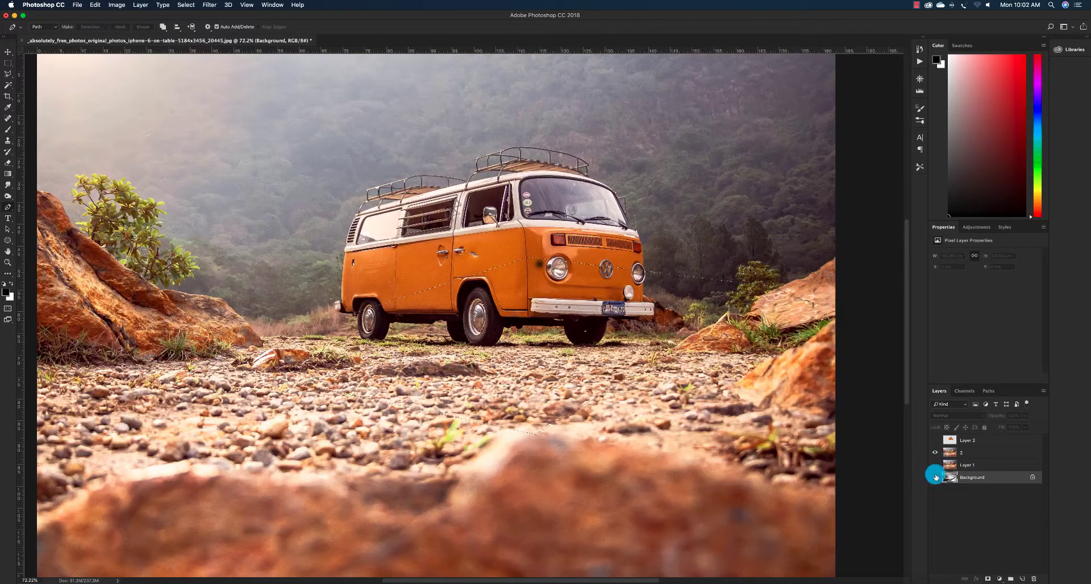
{"action": "left_click", "coordinate": [949, 453]}
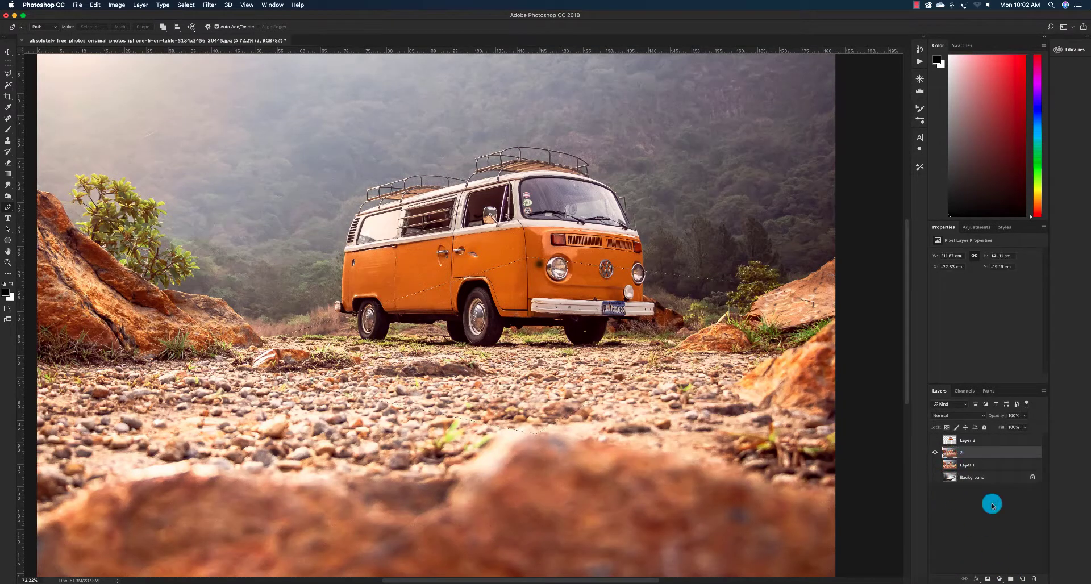
{"action": "left_click", "coordinate": [987, 578]}
{"action": "key", "text": "v"}
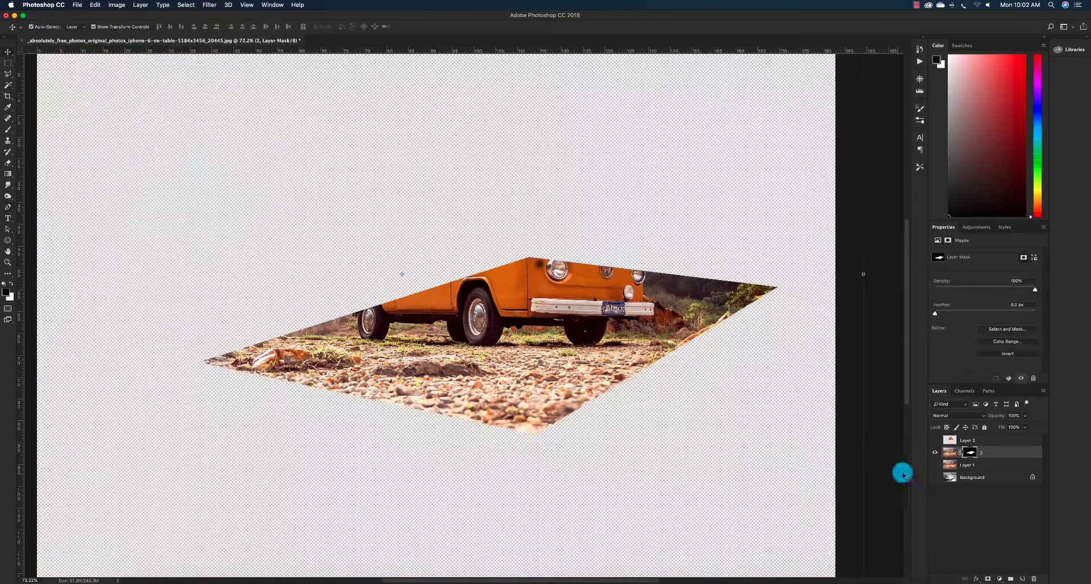
- Show the cut-out van layer and the Background together with the masked layer, keeping Layer 1 hidden
{"action": "left_click", "coordinate": [934, 441]}
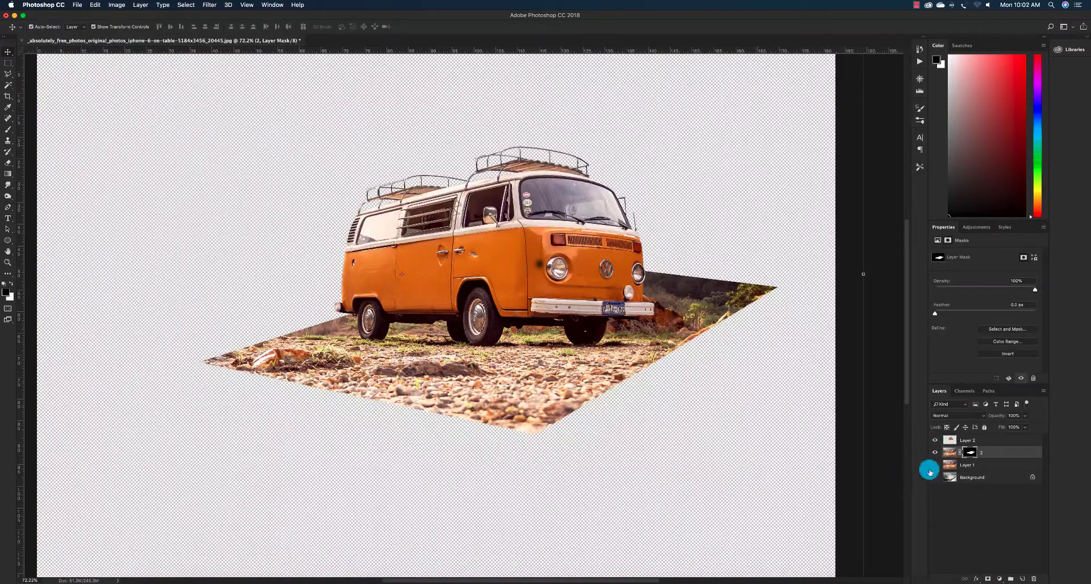
{"action": "left_click", "coordinate": [935, 465]}
{"action": "left_click", "coordinate": [934, 465]}
{"action": "left_click", "coordinate": [935, 478]}
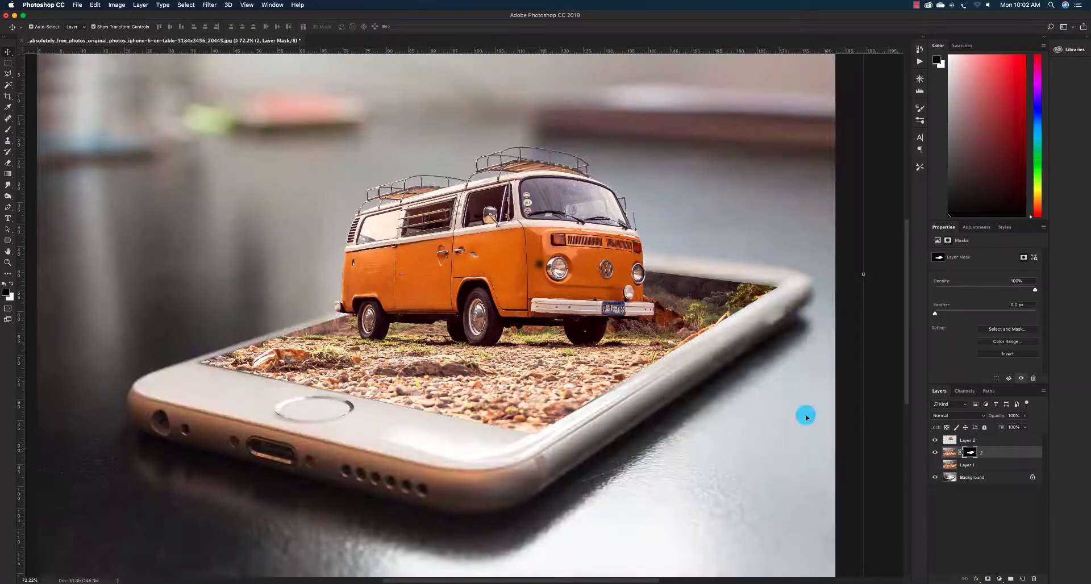
{"action": "key", "text": "z"}
{"action": "left_click", "coordinate": [661, 322], "text": "alt"}
{"action": "left_click", "coordinate": [660, 322], "text": "alt"}
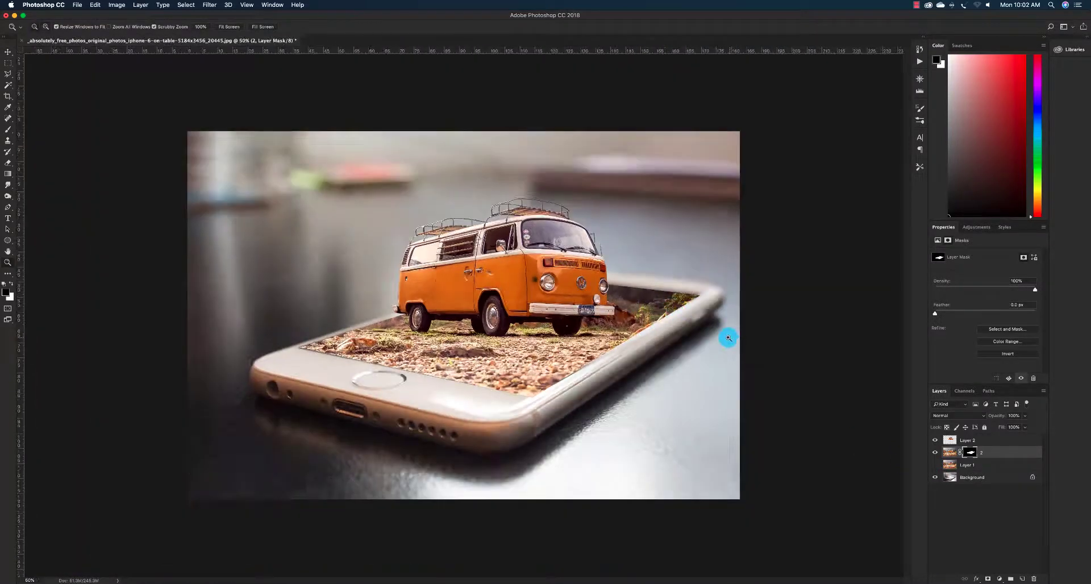
{"action": "key", "text": "v"}
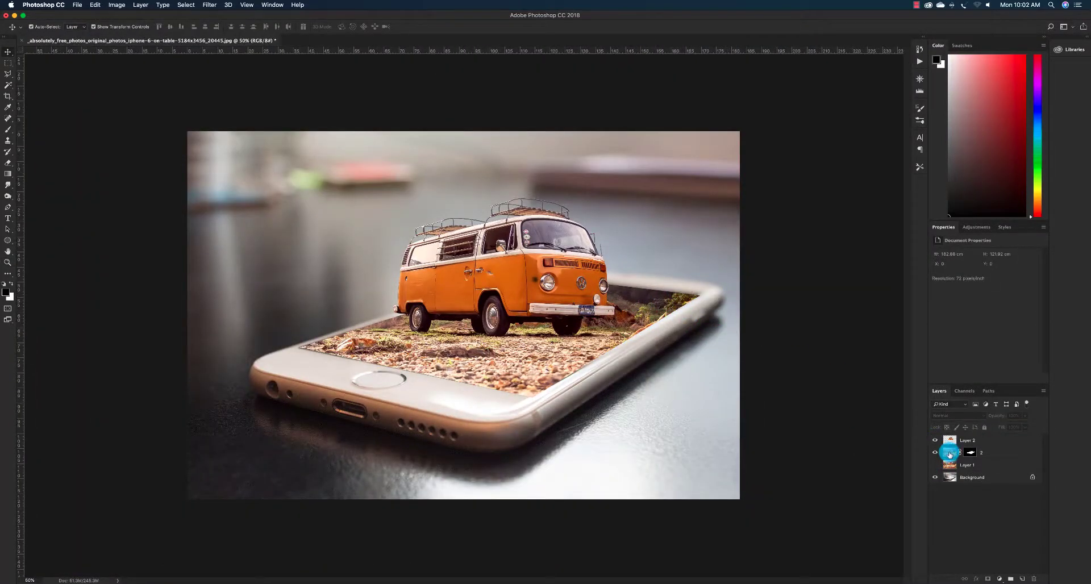
- Inspect layer 2's mask, load it as a selection, and create a new empty layer above layer 2
{"action": "left_click", "coordinate": [949, 451]}
{"action": "left_click", "coordinate": [969, 452], "text": "alt"}
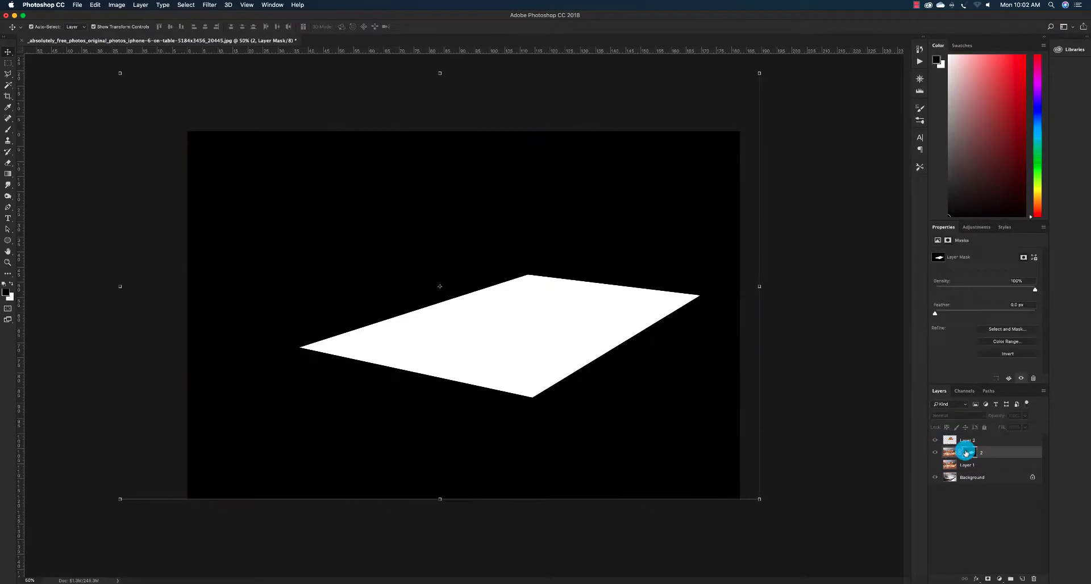
{"action": "left_click", "coordinate": [968, 455], "text": "alt"}
{"action": "left_click", "coordinate": [968, 452], "text": "super"}
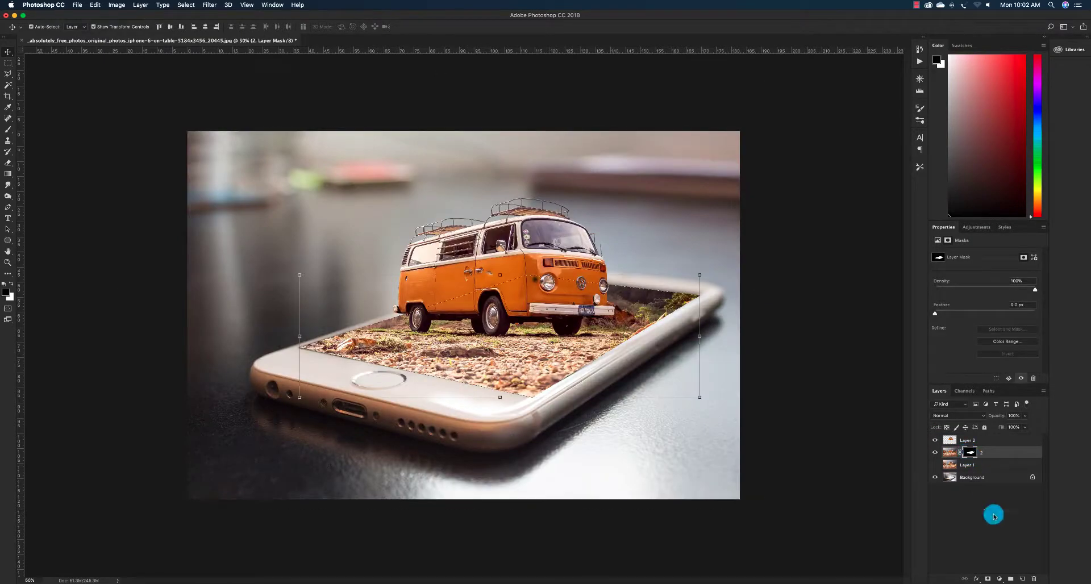
{"action": "left_click", "coordinate": [976, 579]}
{"action": "left_click", "coordinate": [962, 576]}
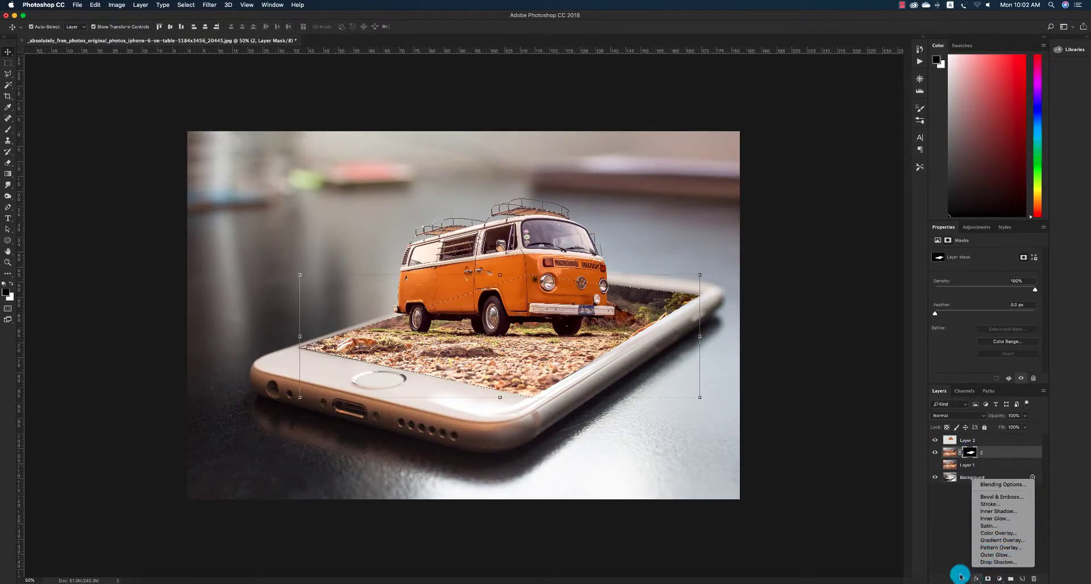
{"action": "left_click", "coordinate": [1021, 578]}
{"action": "left_click", "coordinate": [976, 579]}
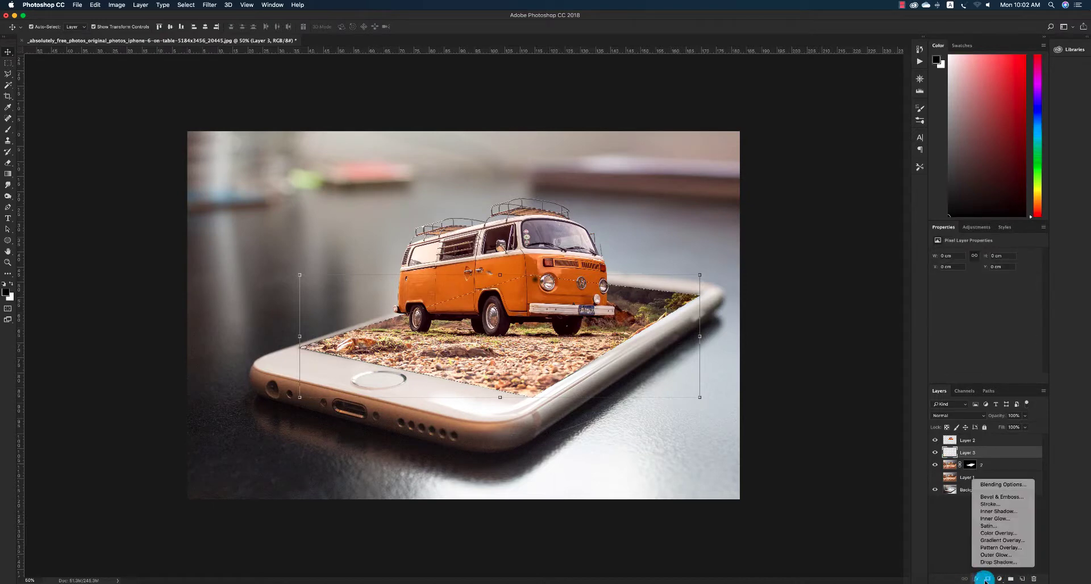
{"action": "left_click", "coordinate": [992, 565]}
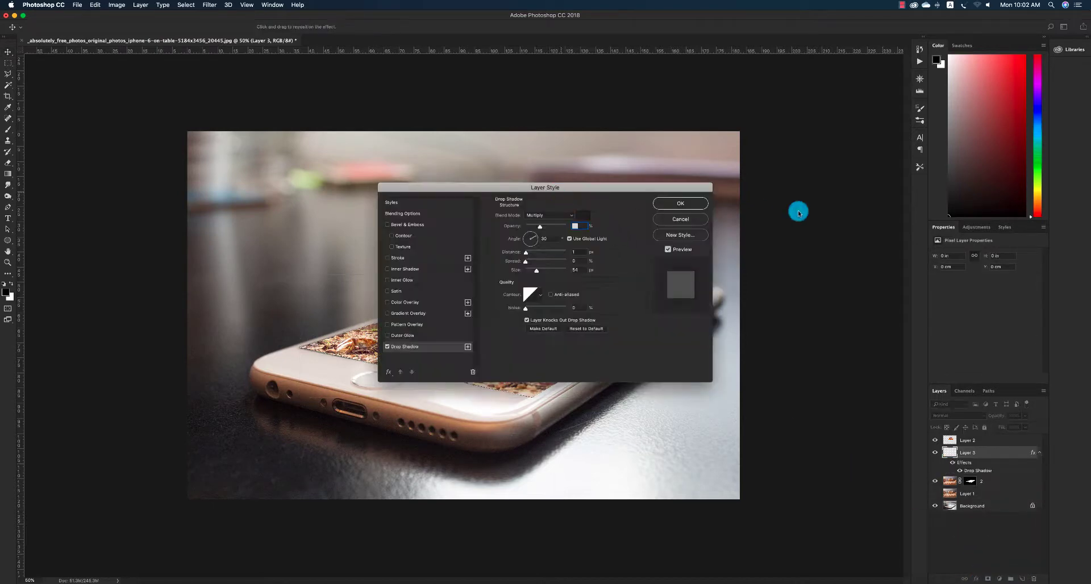
{"action": "left_click_drag", "start_coordinate": [613, 188], "coordinate": [693, 273]}
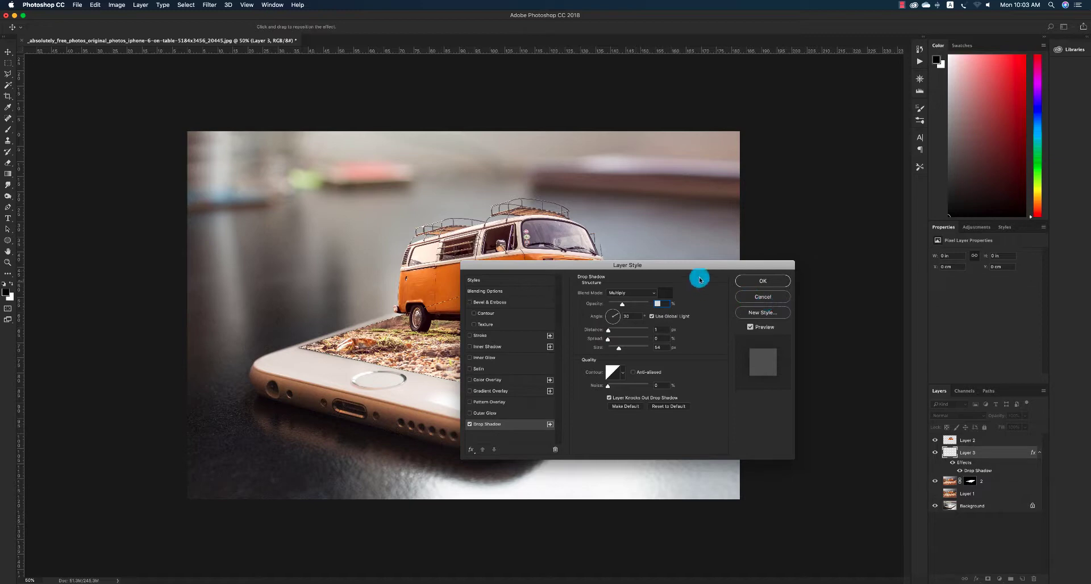
{"action": "left_click_drag", "start_coordinate": [698, 268], "coordinate": [852, 150]}
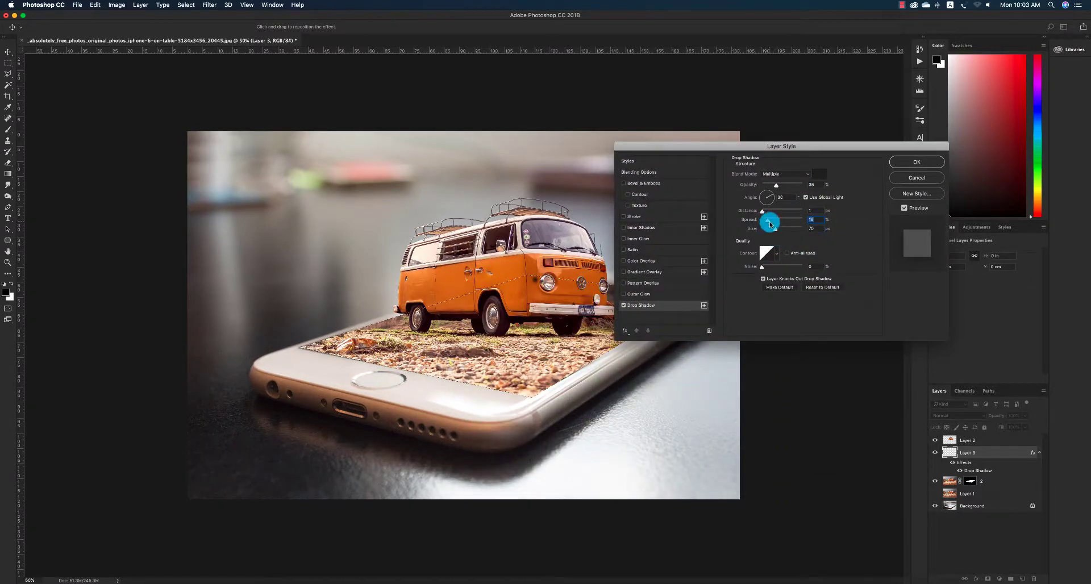
{"action": "left_click", "coordinate": [915, 176]}
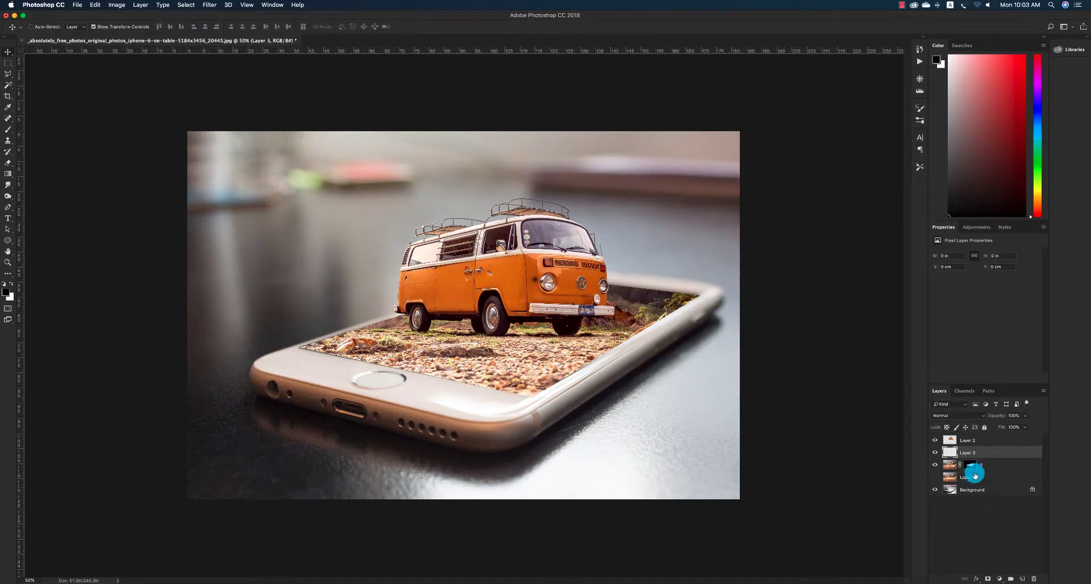
- Fill the phone screen selection on Layer 3 with the black foreground colour, replacing a trial white fill
{"action": "key", "text": "super+BackSpace"}
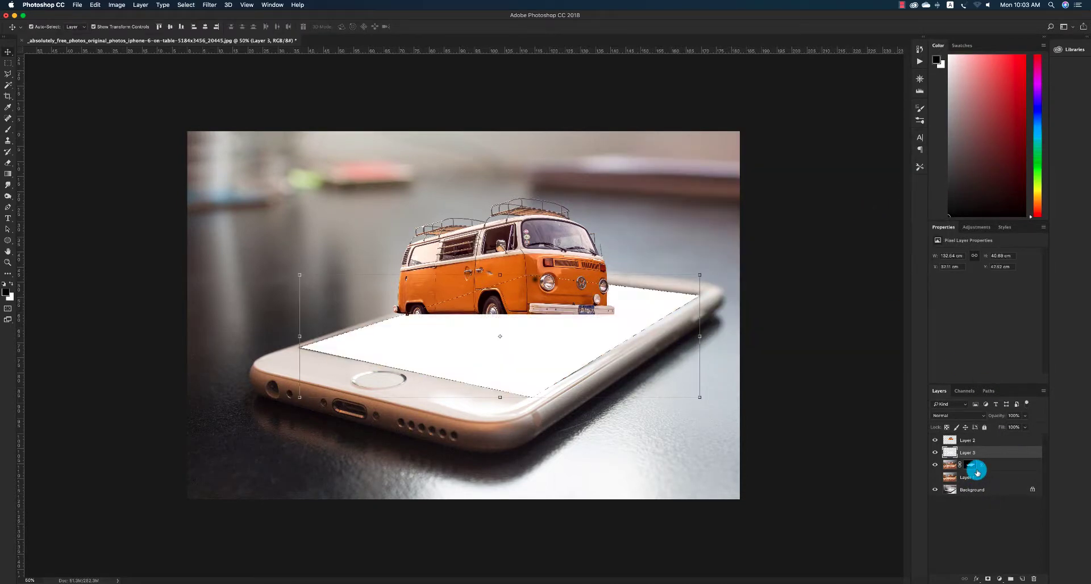
{"action": "key", "text": "super+z"}
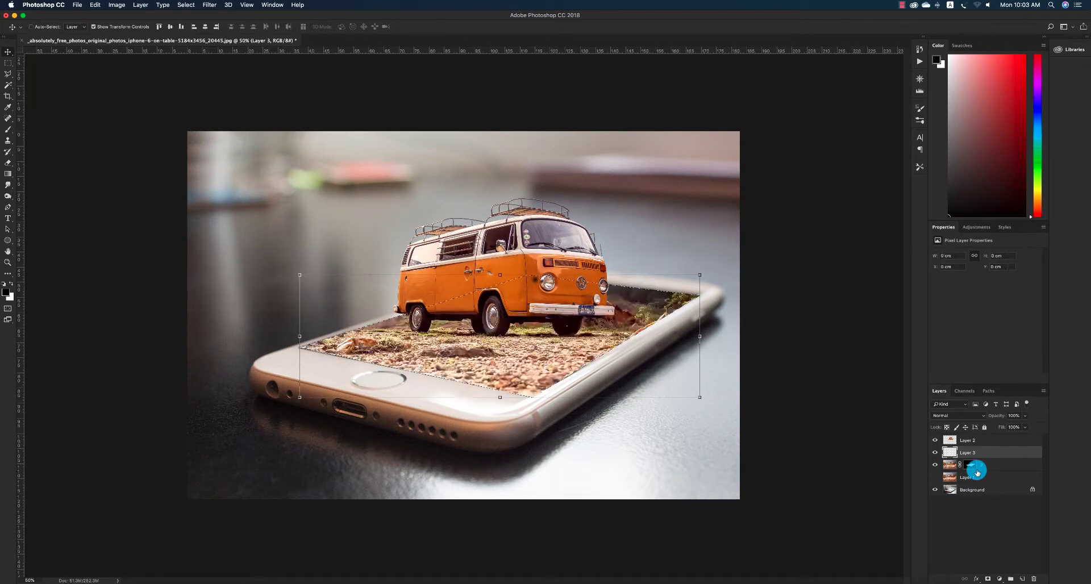
{"action": "key", "text": "alt+BackSpace"}
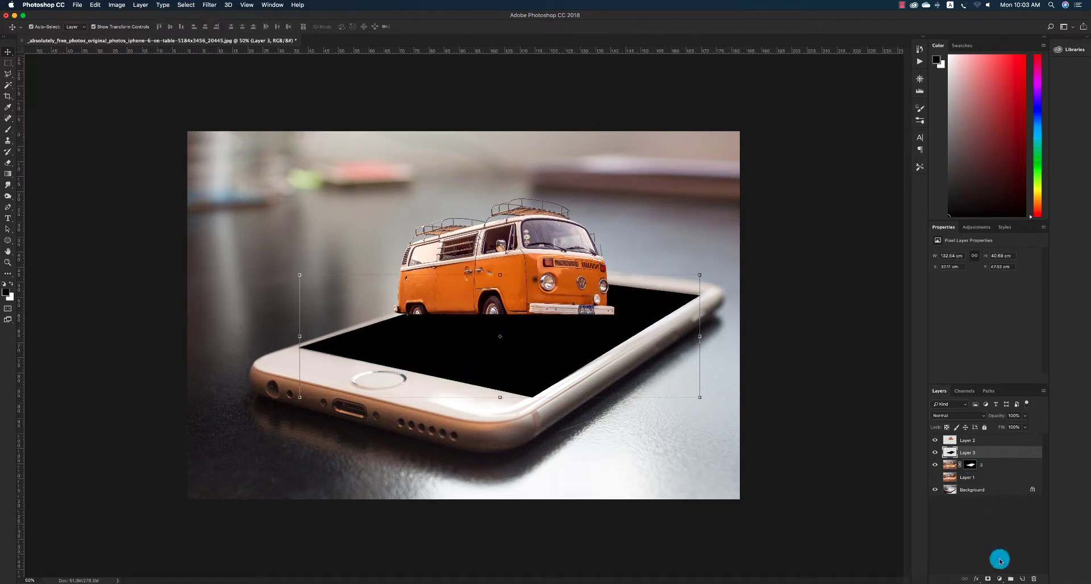
- Add a drop shadow to Layer 3, raising its spread to about 28% and slightly adjusting its size
{"action": "left_click", "coordinate": [977, 578]}
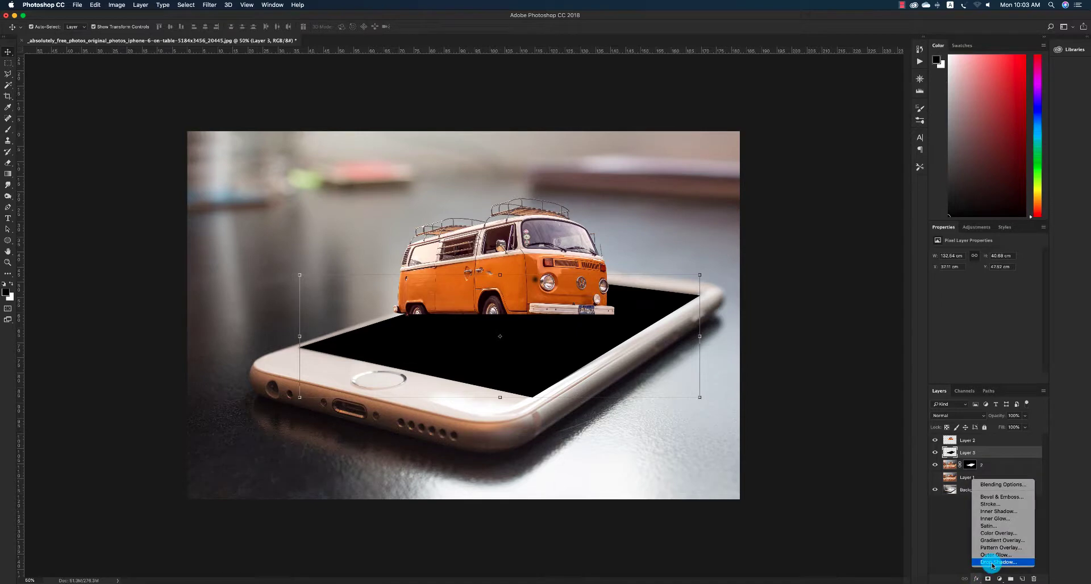
{"action": "left_click", "coordinate": [993, 562]}
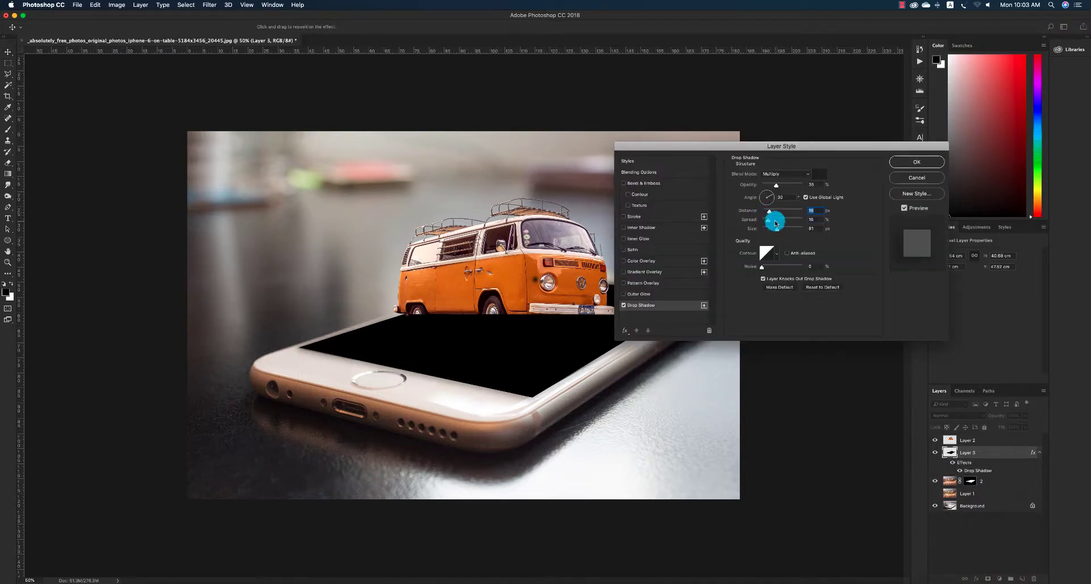
{"action": "mouse_move", "coordinate": [775, 223]}
{"action": "left_mouse_down"}
{"action": "mouse_move", "coordinate": [784, 221]}
{"action": "mouse_move", "coordinate": [772, 225]}
{"action": "left_mouse_up"}
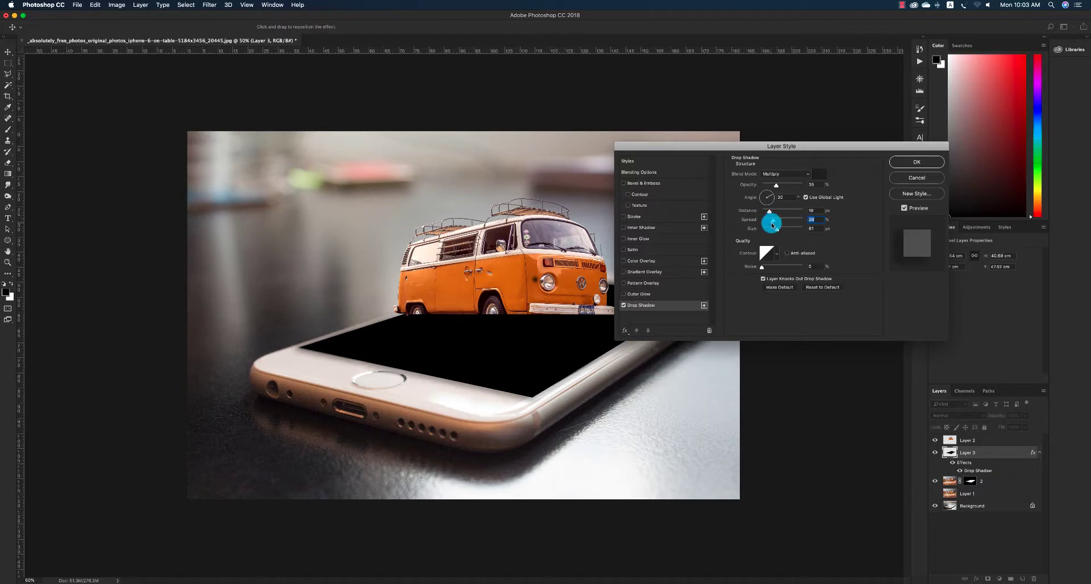
{"action": "left_click", "coordinate": [779, 233]}
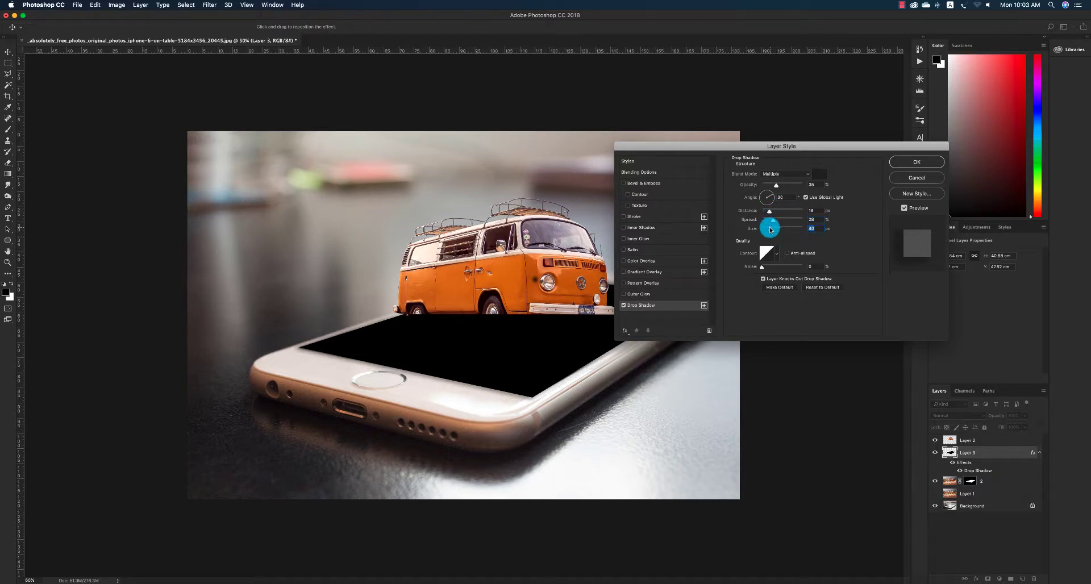
{"action": "left_click", "coordinate": [916, 162]}
- Move Layer 3 below the masked layer 2, delete the hidden Layer 1, and clear the layer selection
{"action": "left_click_drag", "start_coordinate": [991, 437], "coordinate": [1034, 578]}
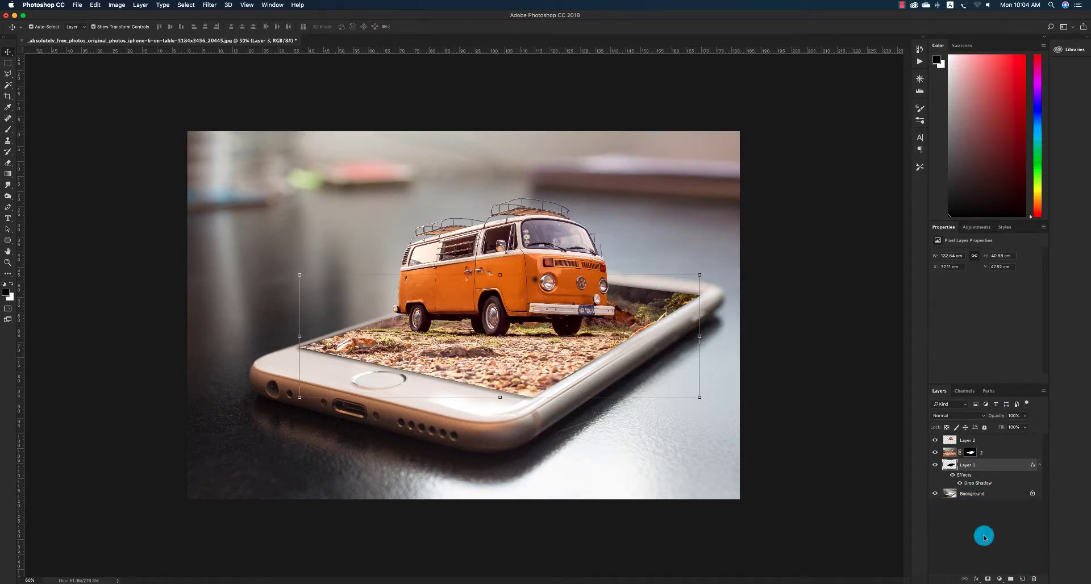
{"action": "left_click", "coordinate": [935, 493]}
{"action": "left_click", "coordinate": [935, 494]}
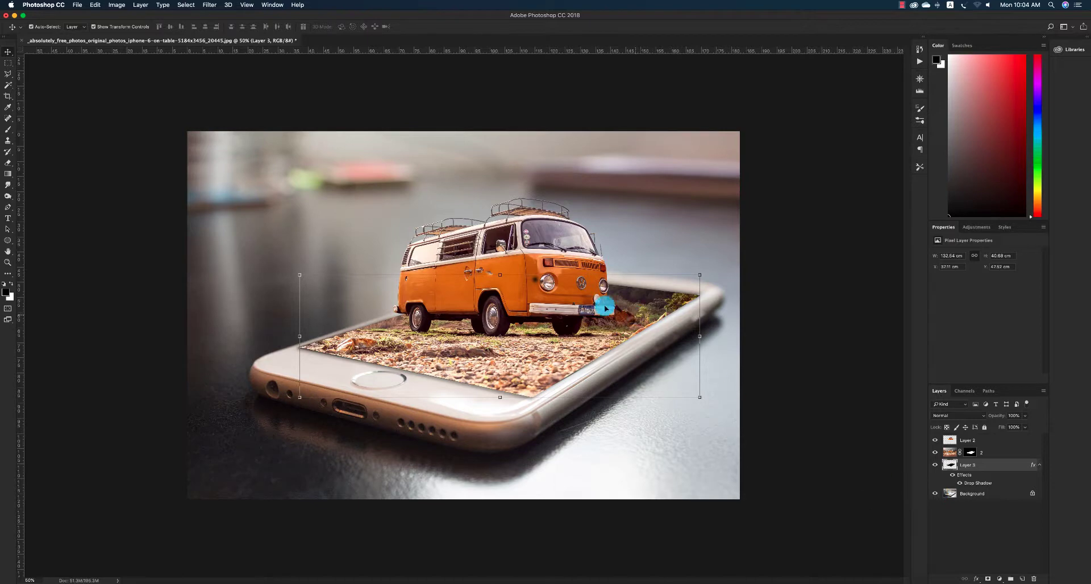
{"action": "key", "text": "z"}
{"action": "left_click_drag", "start_coordinate": [524, 261], "coordinate": [528, 266]}
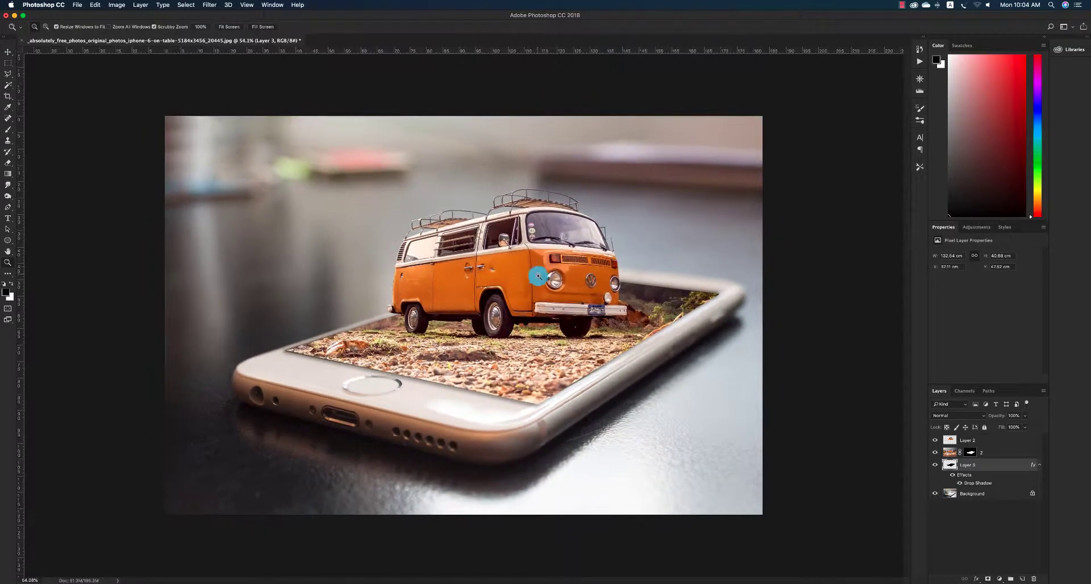
{"action": "key", "text": "v"}
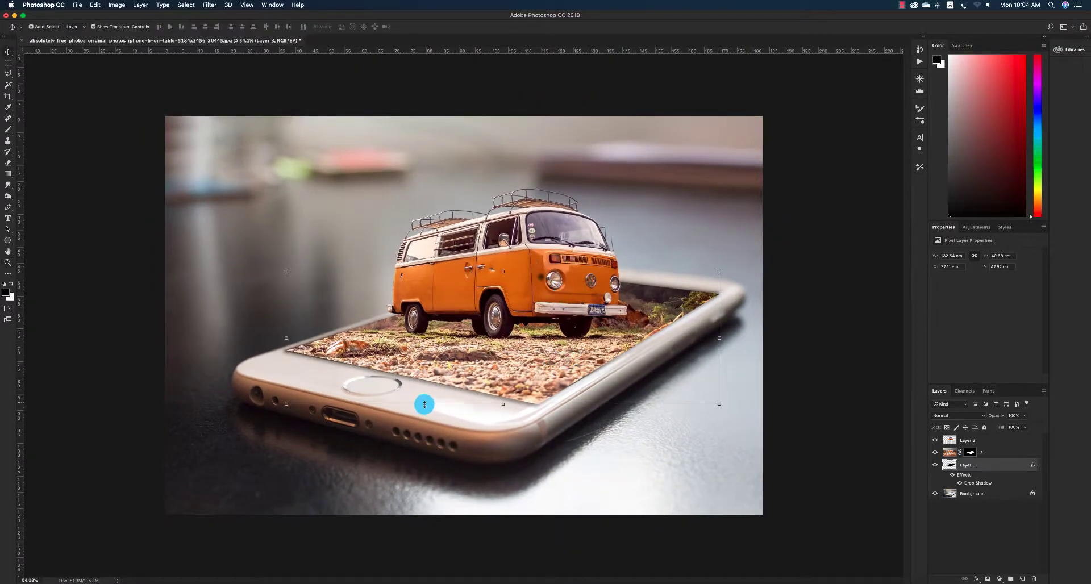
{"action": "left_click", "coordinate": [478, 432]}
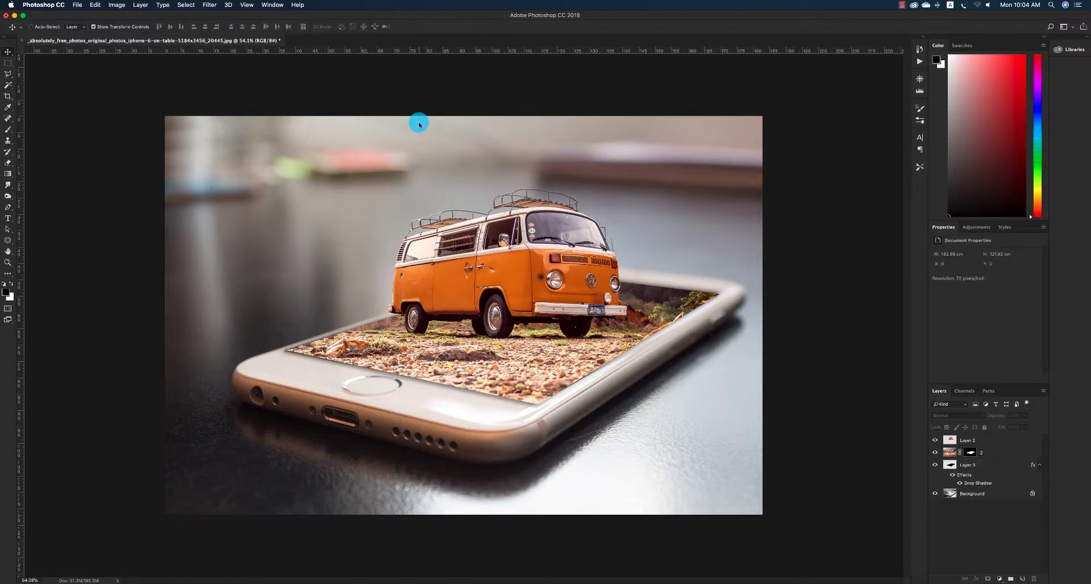
- Open the night-sky balloon photo pexels-bess-hamiti-36487.jpg from the image folder on the Desktop
{"action": "key", "text": "super+o"}
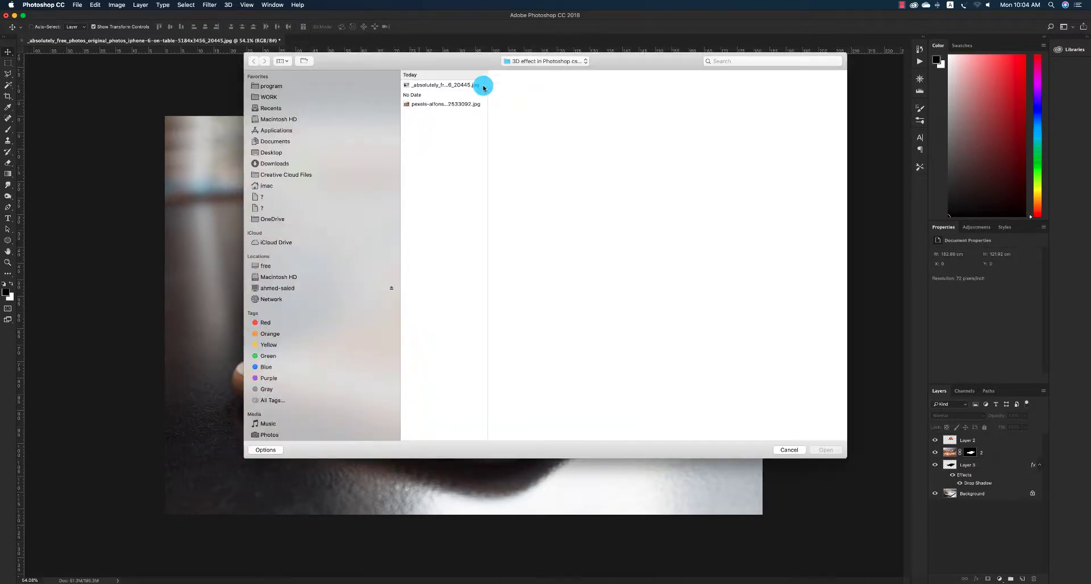
{"action": "left_click", "coordinate": [546, 61]}
{"action": "left_click", "coordinate": [526, 80]}
{"action": "left_click", "coordinate": [555, 203]}
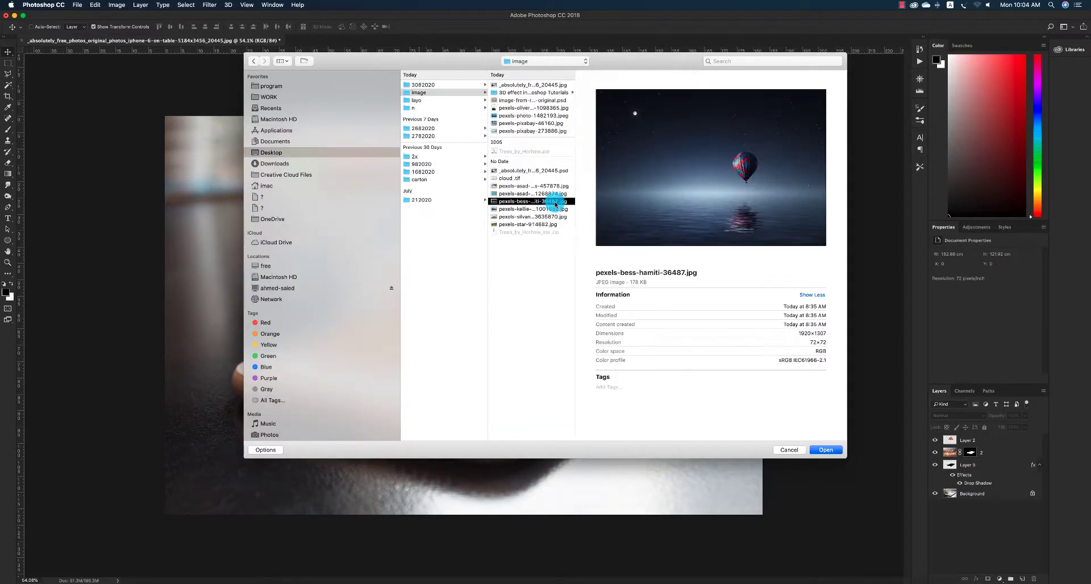
{"action": "double_click", "coordinate": [556, 202]}
- Bring the night-sky photo into the van composition as the top layer and enlarge it until it covers the canvas
{"action": "left_click", "coordinate": [238, 40]}
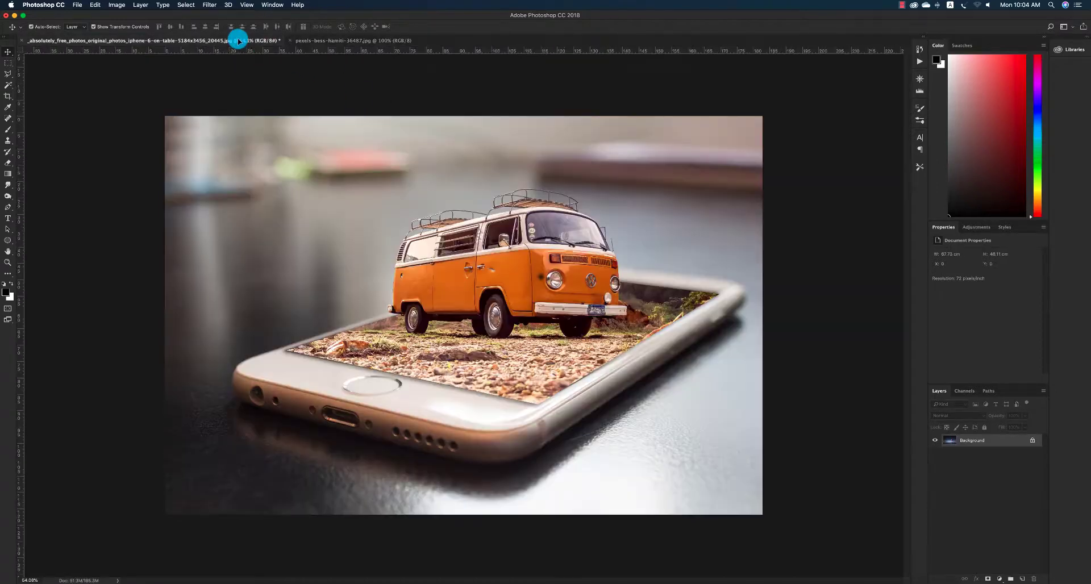
{"action": "left_click_drag", "start_coordinate": [237, 40], "coordinate": [284, 209]}
{"action": "left_click_drag", "start_coordinate": [385, 264], "coordinate": [813, 514]}
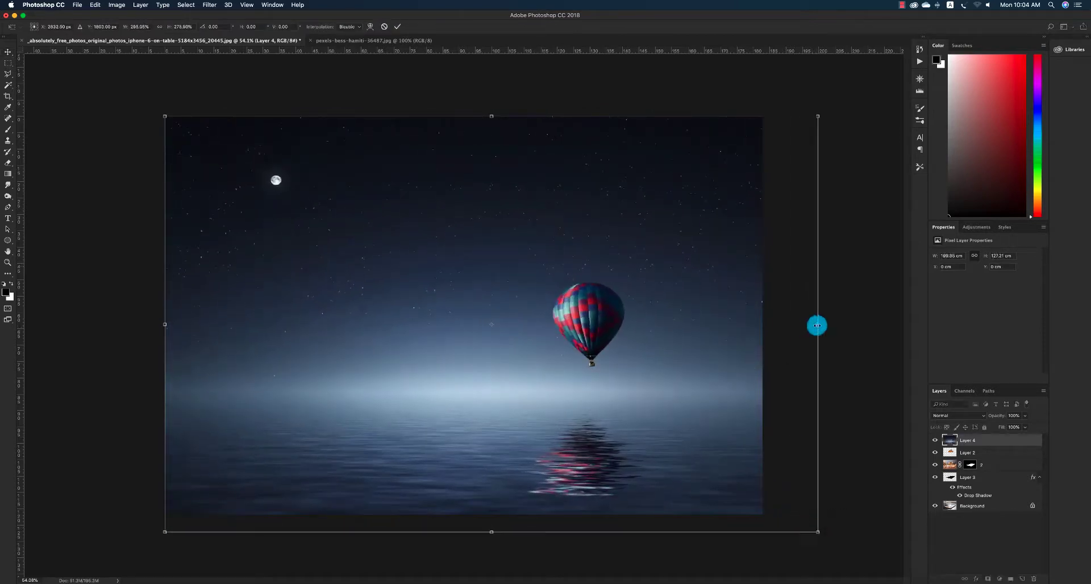
{"action": "left_click_drag", "start_coordinate": [816, 324], "coordinate": [870, 324]}
{"action": "key", "text": "Return"}
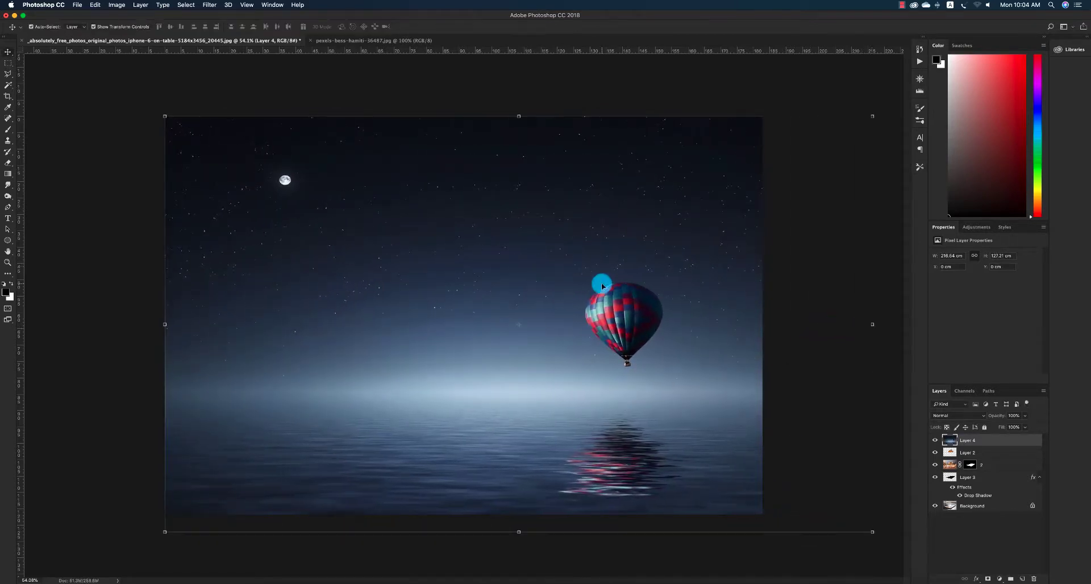
- Scale the night-sky layer up to about 313 × 192 cm so that only its starry upper part covers the canvas
{"action": "key", "text": "z"}
{"action": "key", "text": "super+minus"}
{"action": "key", "text": "super+minus"}
{"action": "key", "text": "super+minus"}
{"action": "key", "text": "super+t"}
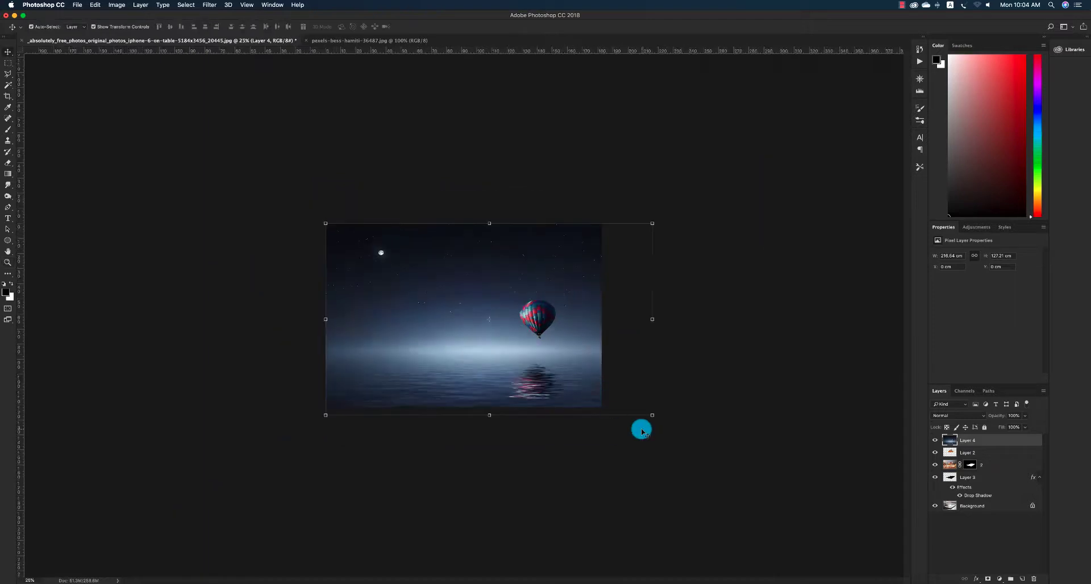
{"action": "left_click_drag", "start_coordinate": [652, 414], "coordinate": [796, 511]}
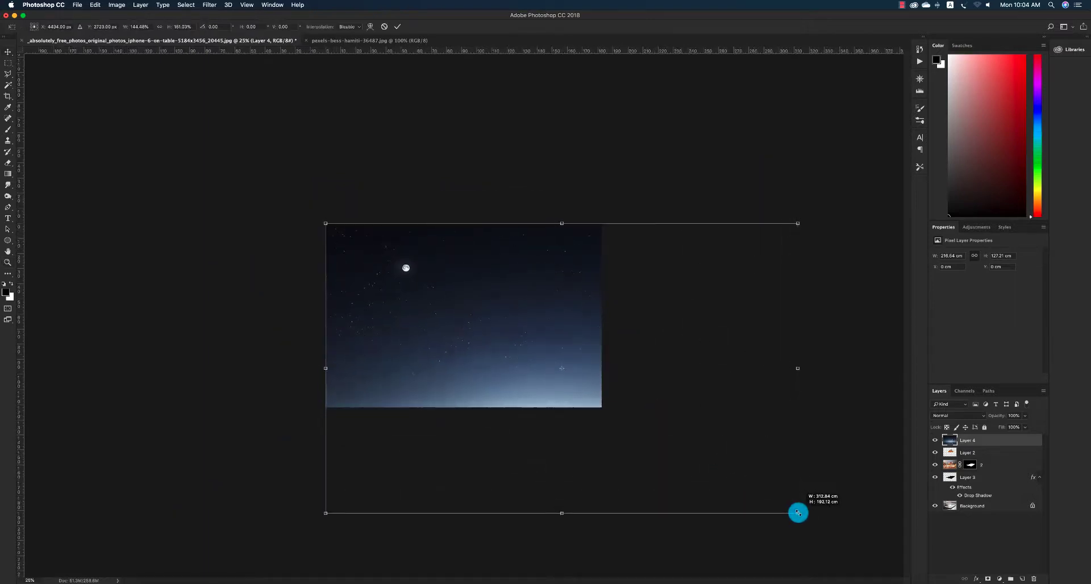
{"action": "key", "text": "Return"}
- Set the night-sky layer's blend mode to Overlay and move it below the van layer and the masked layer 2
{"action": "left_click", "coordinate": [961, 415]}
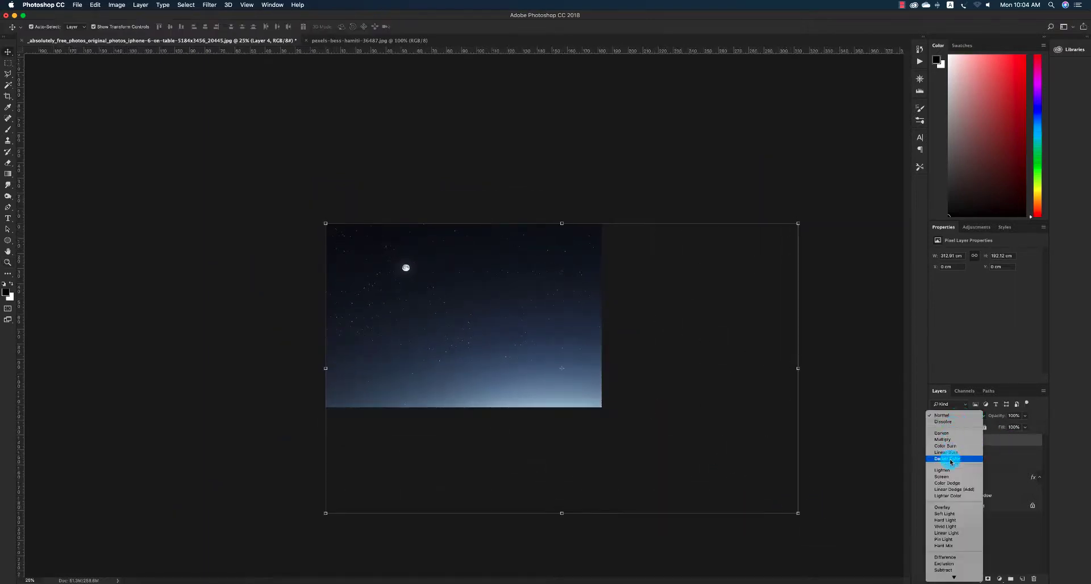
{"action": "left_click", "coordinate": [942, 507]}
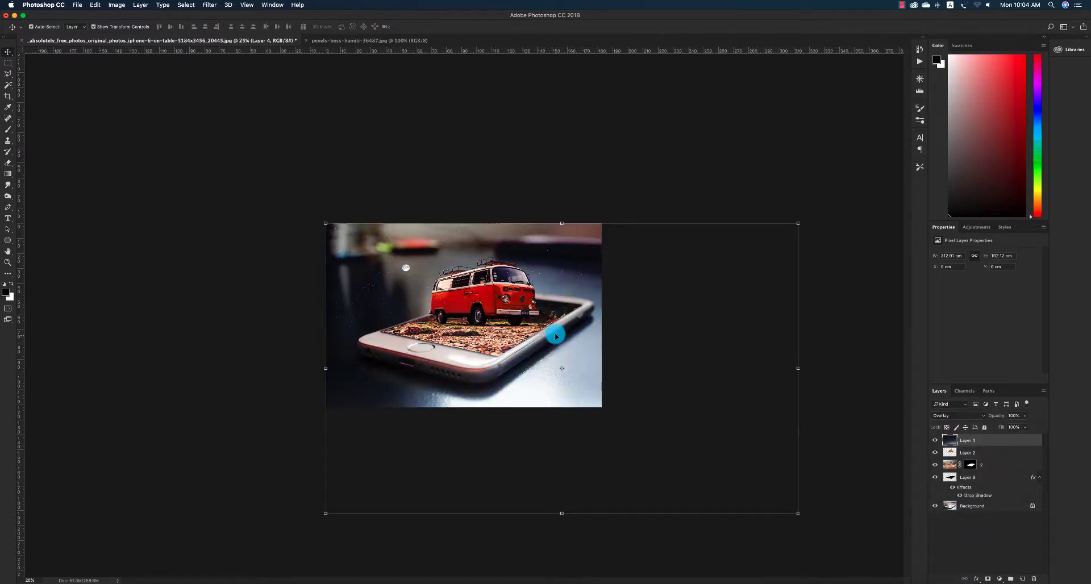
{"action": "key", "text": "z"}
{"action": "mouse_move", "coordinate": [511, 316]}
{"action": "left_mouse_down"}
{"action": "mouse_move", "coordinate": [499, 312]}
{"action": "mouse_move", "coordinate": [527, 327]}
{"action": "left_mouse_up"}
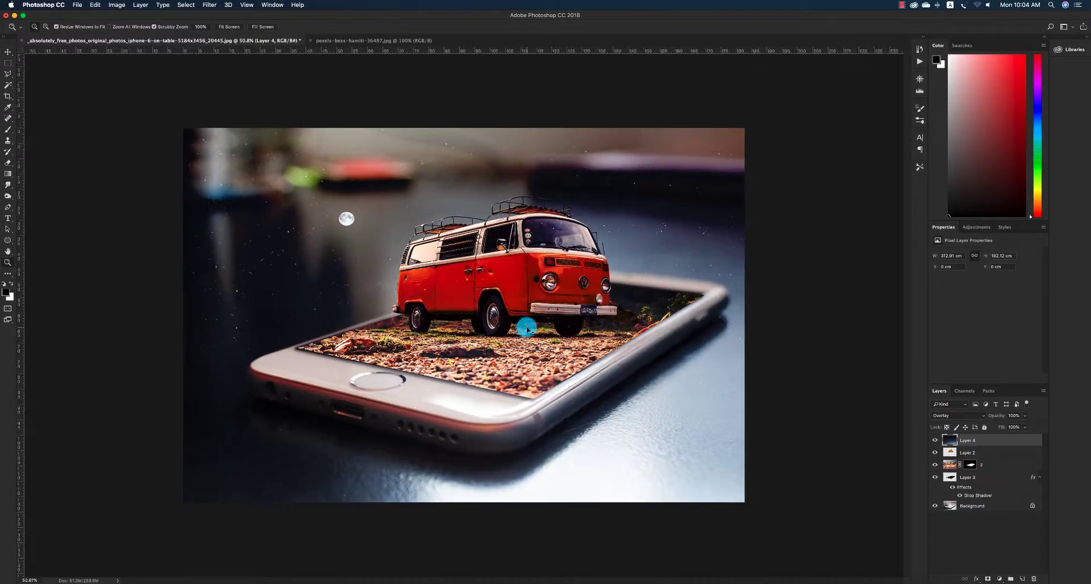
{"action": "key", "text": "super+bracketleft"}
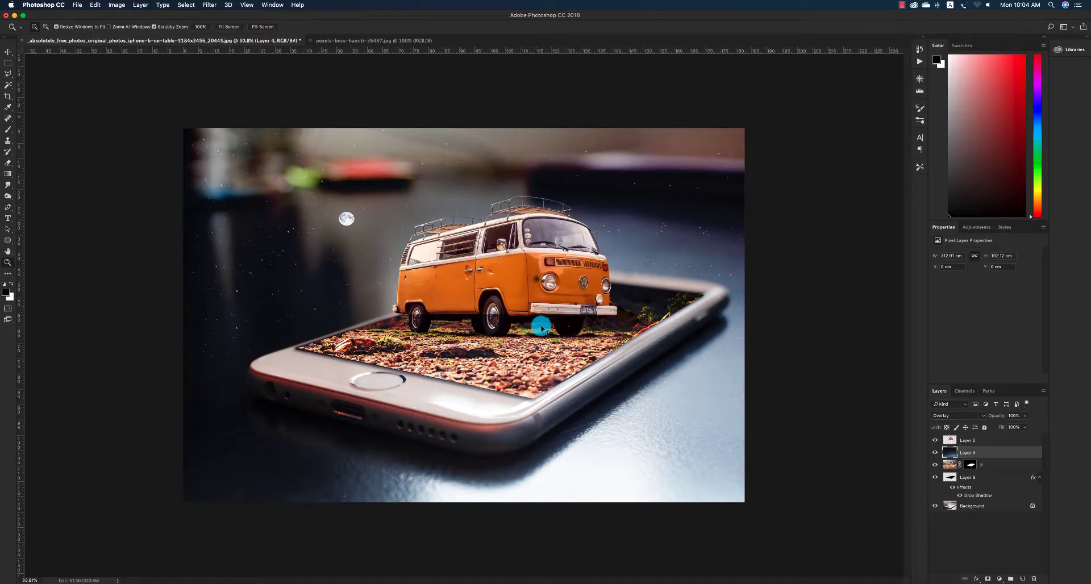
{"action": "key", "text": "super+bracketleft"}
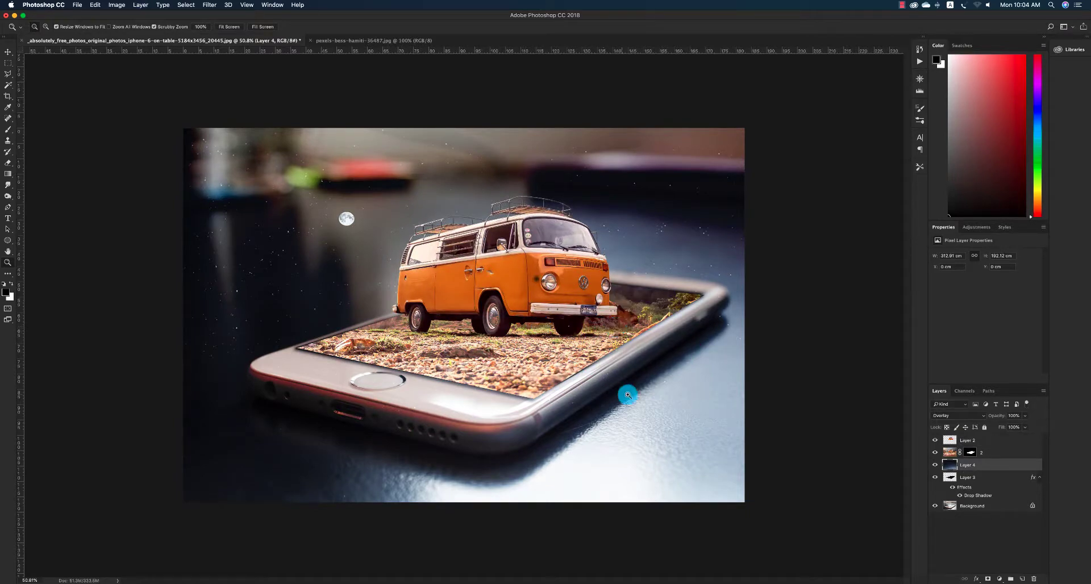
- Lower the opacity of the night-sky Layer 4 to about 54%
{"action": "key", "text": "v"}
{"action": "left_click", "coordinate": [995, 417]}
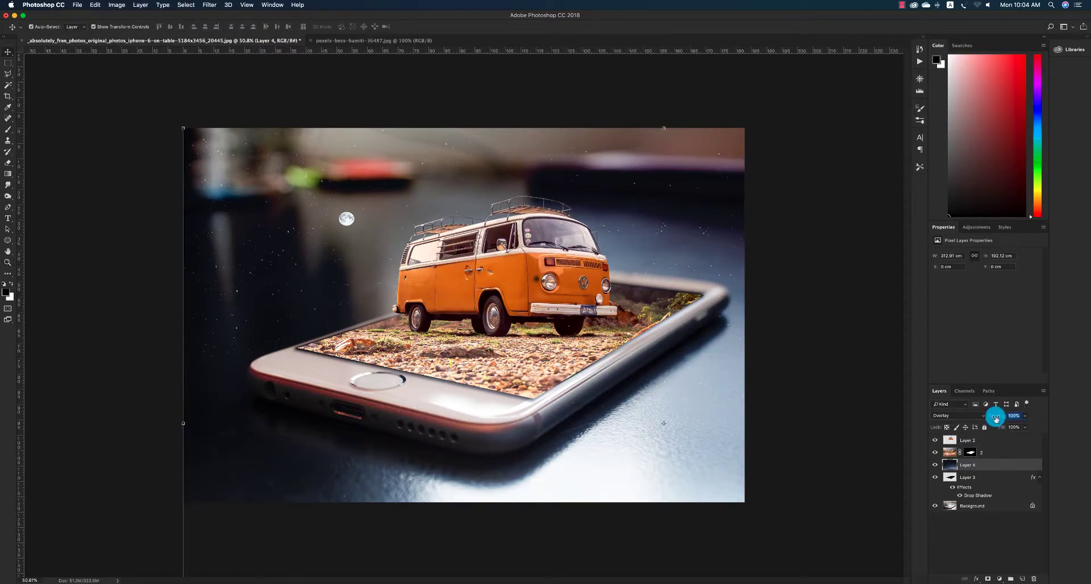
{"action": "left_click_drag", "start_coordinate": [993, 419], "coordinate": [982, 420]}
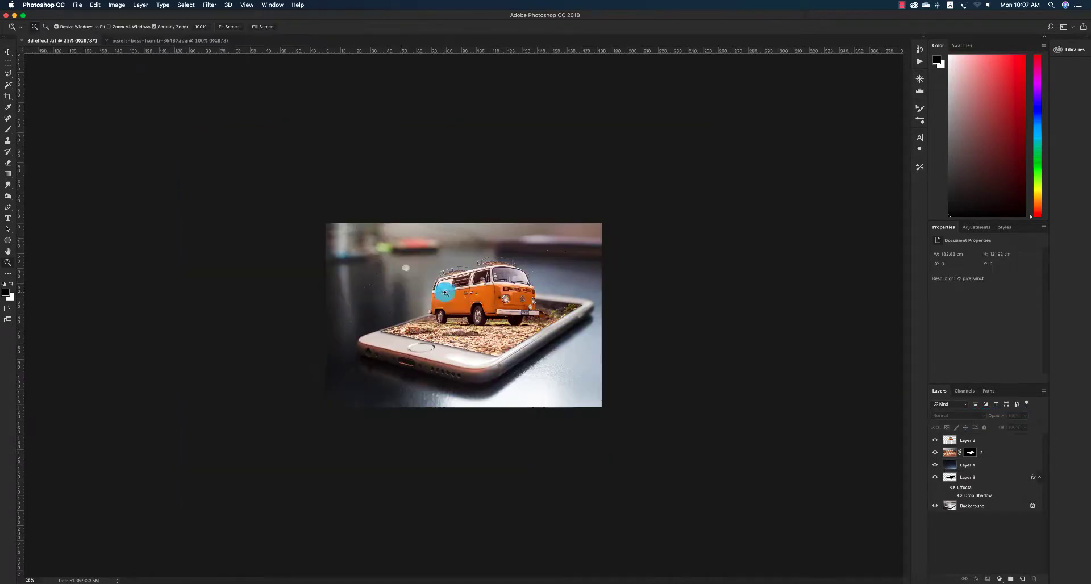
- Outline the moon on Layer 4 with the Lasso, remove it with a Content-Aware fill, and deselect
{"action": "left_click_drag", "start_coordinate": [448, 300], "coordinate": [431, 317]}
{"action": "key", "text": "v"}
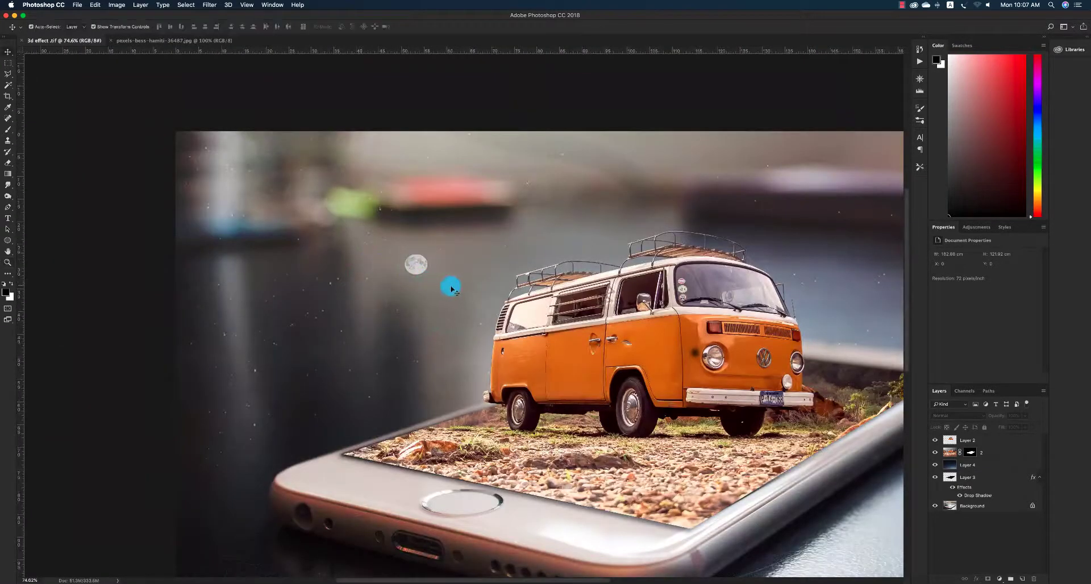
{"action": "left_click", "coordinate": [411, 269]}
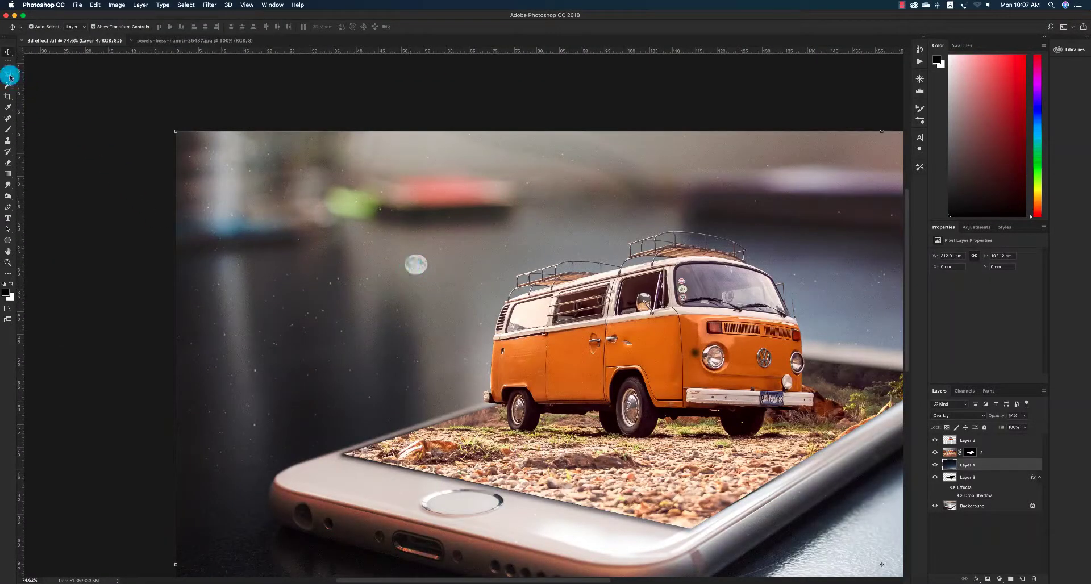
{"action": "left_click_drag", "start_coordinate": [8, 73], "coordinate": [39, 68]}
{"action": "left_click_drag", "start_coordinate": [403, 275], "coordinate": [438, 259]}
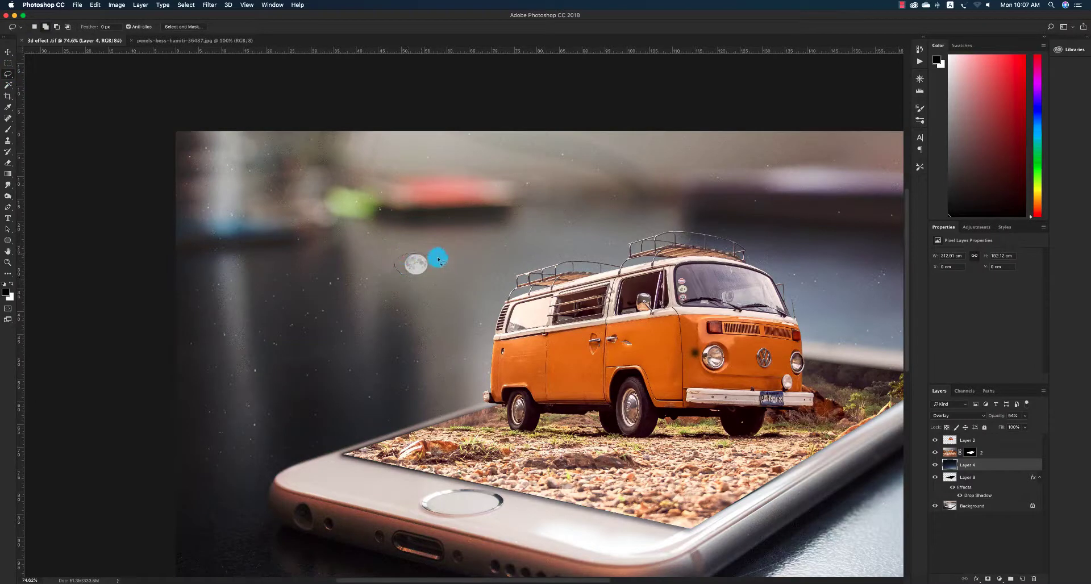
{"action": "right_click", "coordinate": [426, 272]}
{"action": "left_click", "coordinate": [462, 365]}
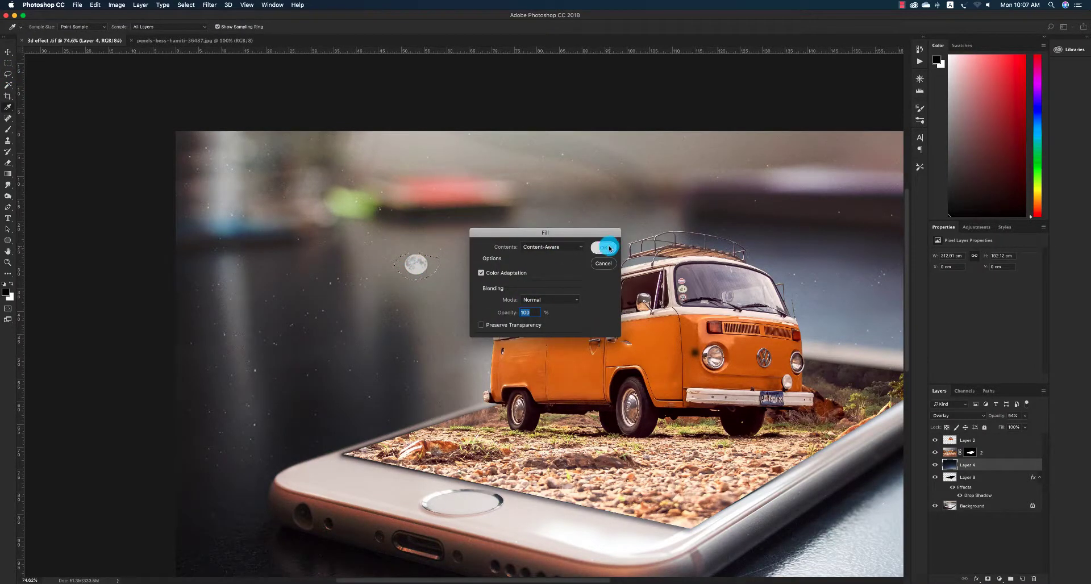
{"action": "left_click", "coordinate": [610, 248]}
{"action": "left_click", "coordinate": [458, 281]}
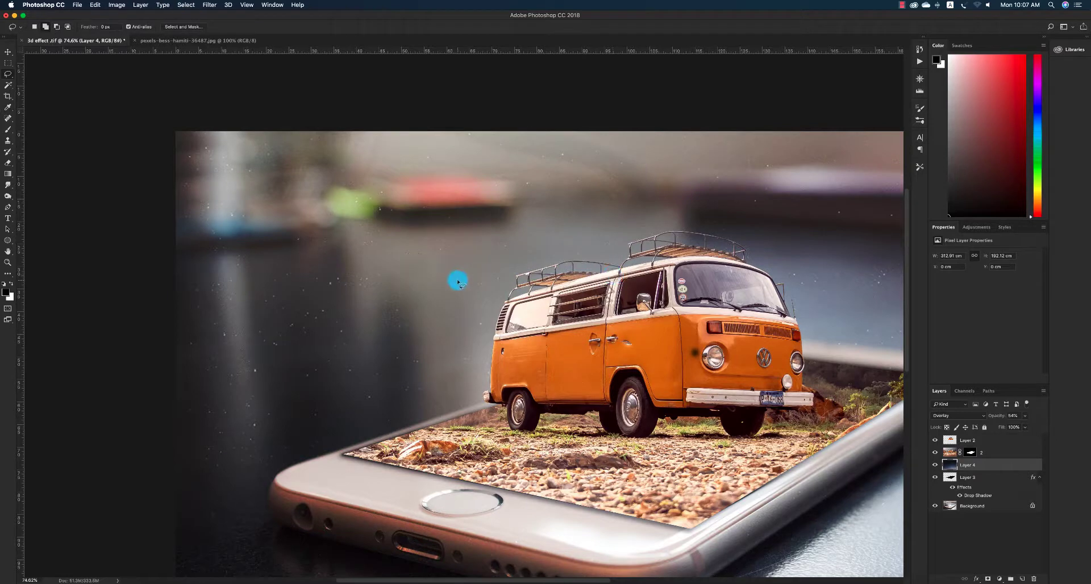
- View the whole composition and save the changes to 3d effect.tif
{"action": "key", "text": "z"}
{"action": "left_click", "coordinate": [464, 285], "text": "alt"}
{"action": "left_click", "coordinate": [329, 265], "text": "alt"}
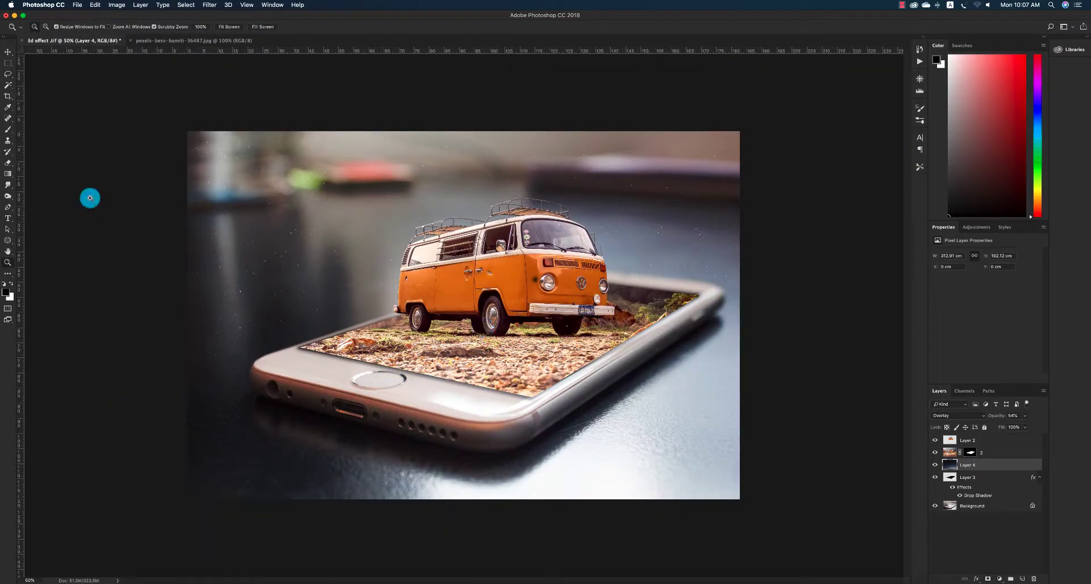
{"action": "key", "text": "super+s"}
{"action": "key", "text": "v"}
- Load a selection of the ground on masked layer 2, feather it, and clear the layer's pixels outside that selection
{"action": "key", "text": "z"}
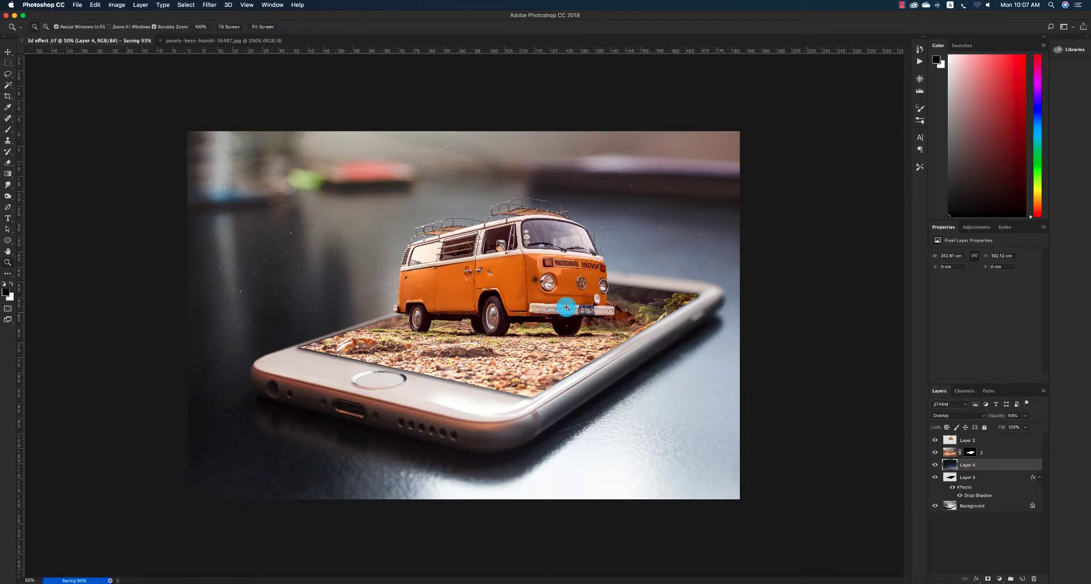
{"action": "left_click_drag", "start_coordinate": [567, 308], "coordinate": [565, 328]}
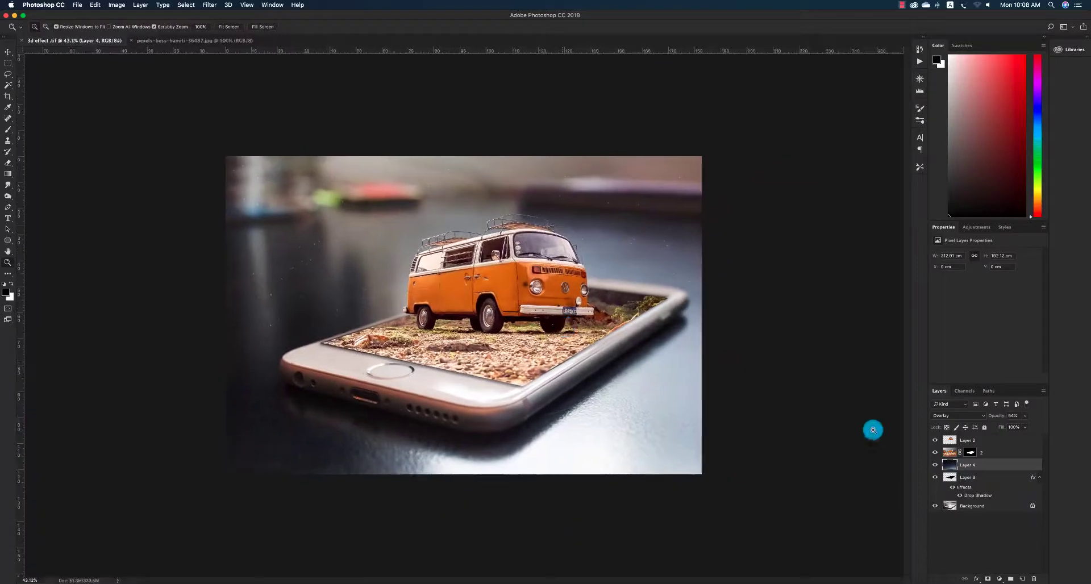
{"action": "left_click", "coordinate": [949, 452]}
{"action": "left_click", "coordinate": [950, 455], "text": "super"}
{"action": "key", "text": "shift+F6"}
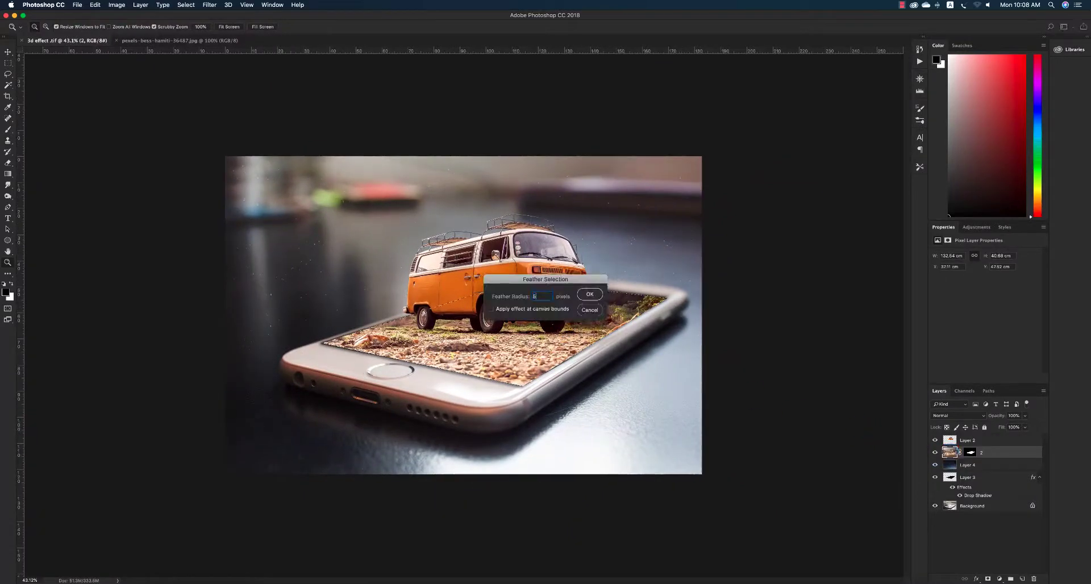
{"action": "key", "text": "Return"}
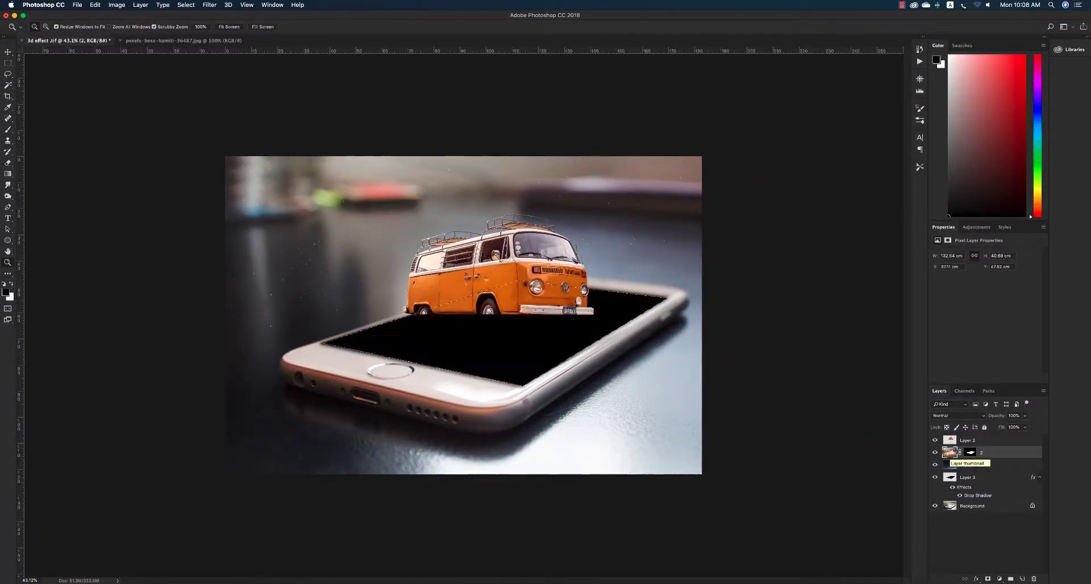
{"action": "key", "text": "Delete"}
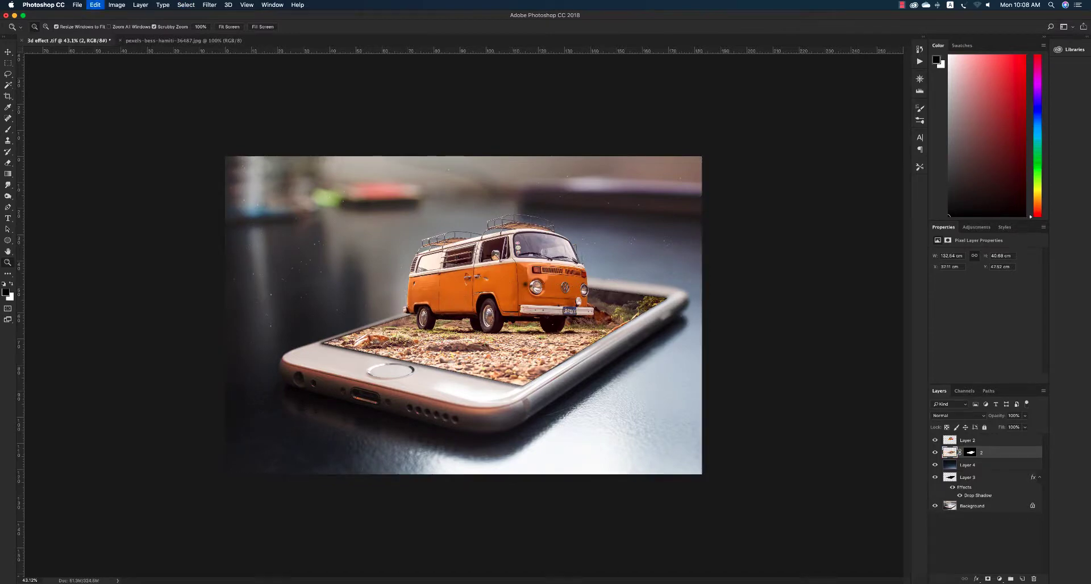
- Load the ground selection from layer 2, feather it by 8 pixels, and clear that area from Layer 3
{"action": "left_click", "coordinate": [950, 451], "text": "super"}
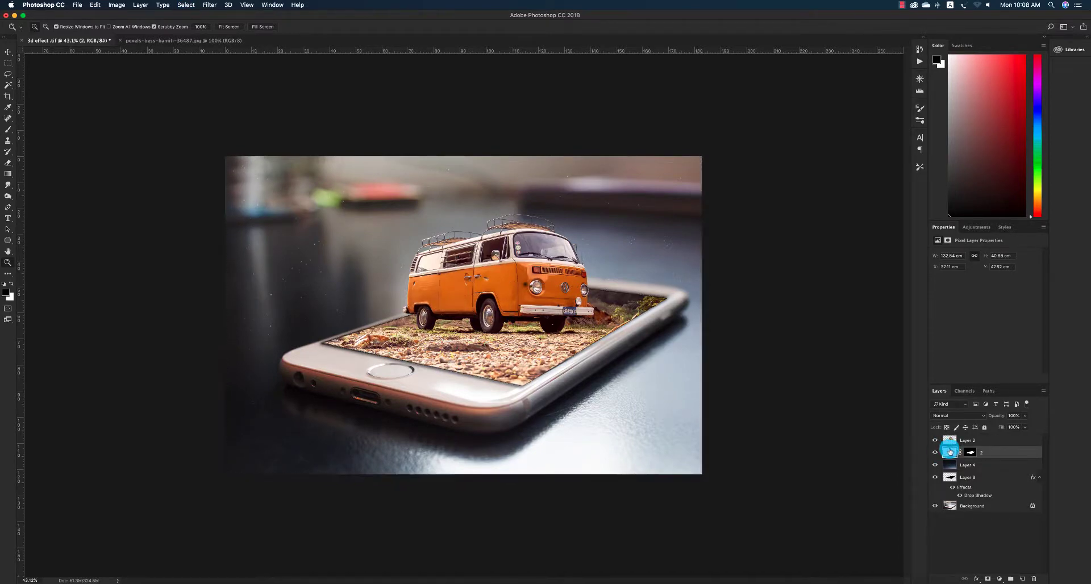
{"action": "left_click", "coordinate": [952, 478]}
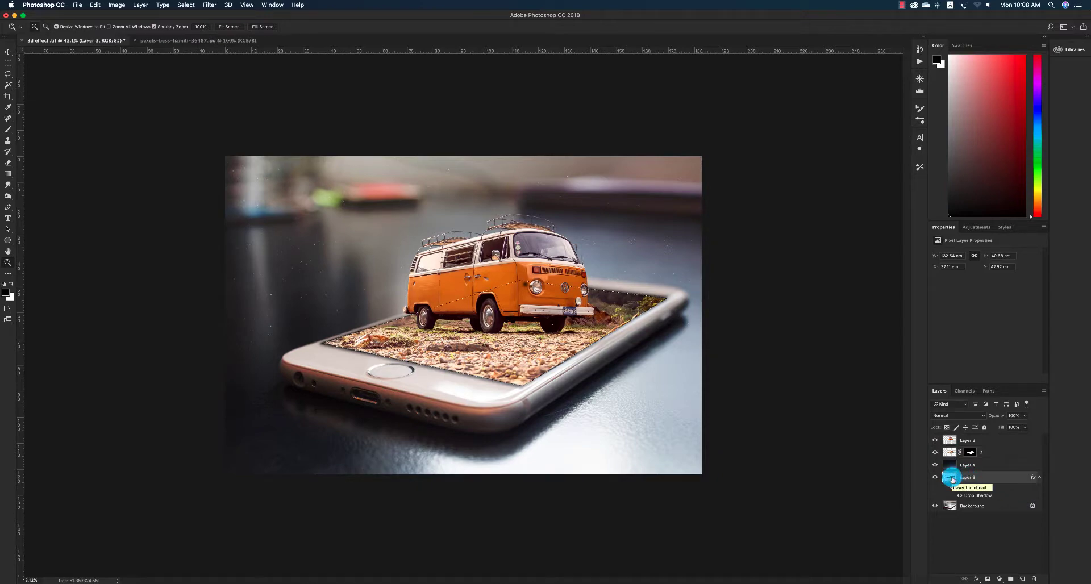
{"action": "key", "text": "shift+F6"}
{"action": "type", "text": "8"}
{"action": "key", "text": "Return"}
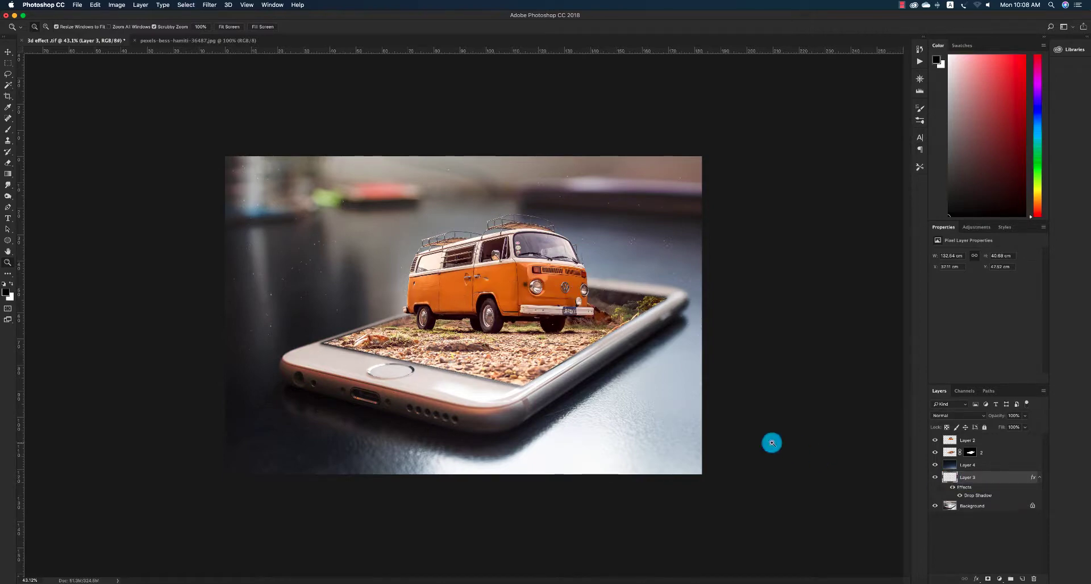
- Lower the opacity of the shadow on Layer 3 slightly and save the changes to 3d effect.tif
{"action": "key", "text": "v"}
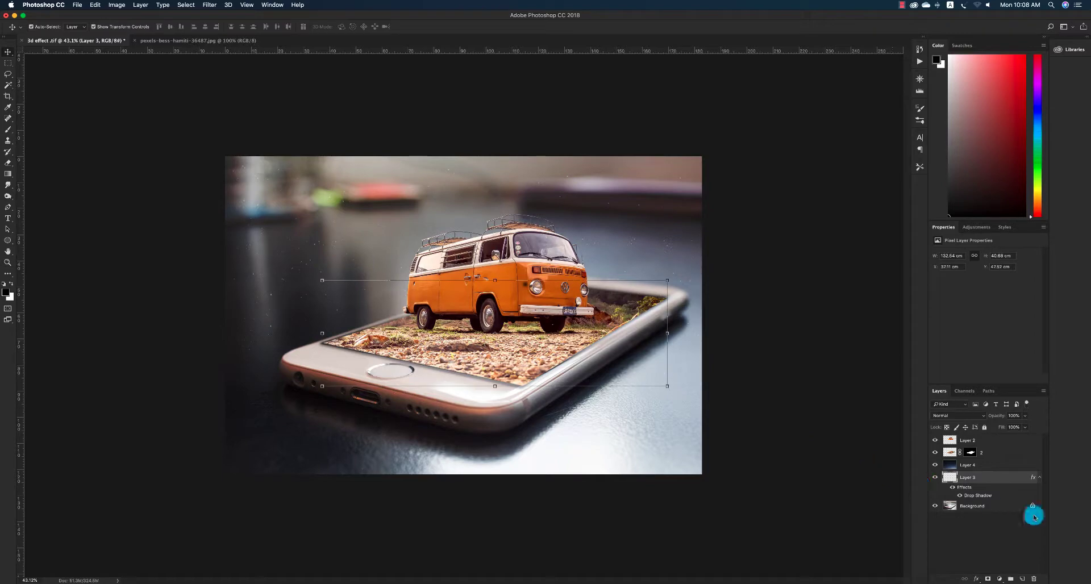
{"action": "left_click", "coordinate": [947, 479], "text": "ctrl"}
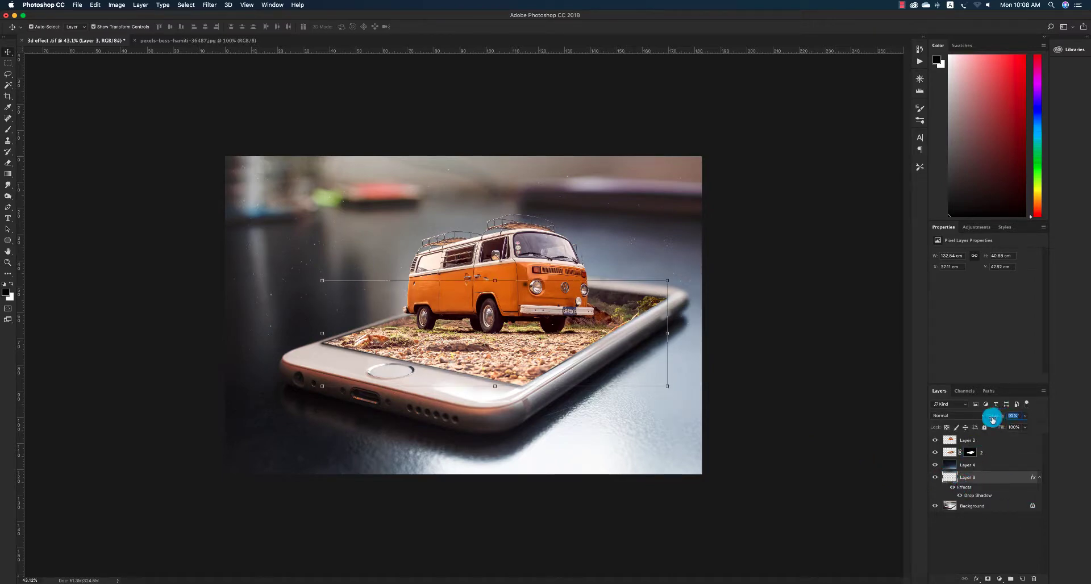
{"action": "left_click", "coordinate": [732, 396]}
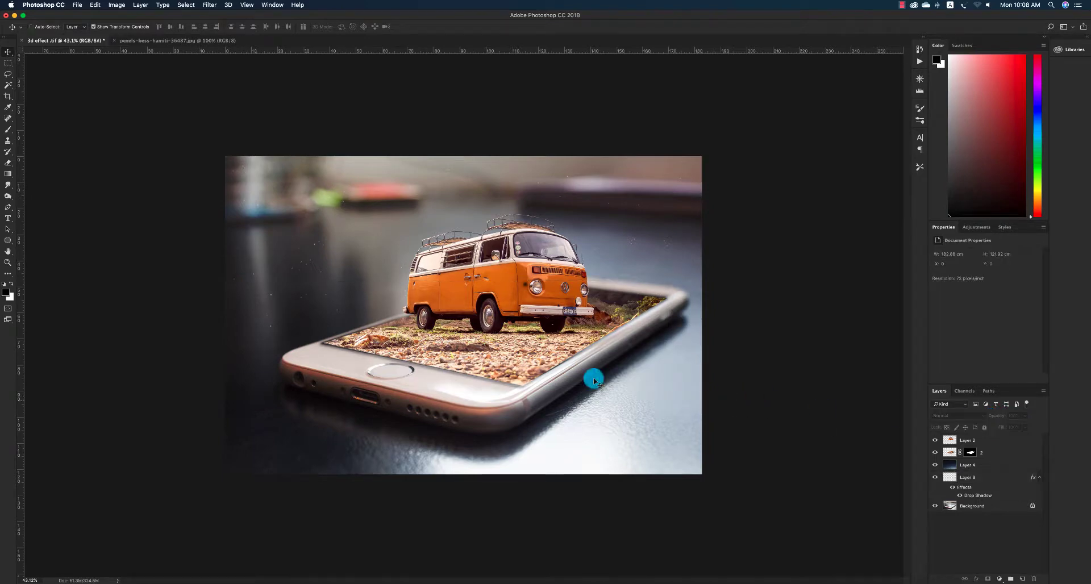
{"action": "left_click", "coordinate": [76, 6]}
{"action": "left_click", "coordinate": [86, 80]}
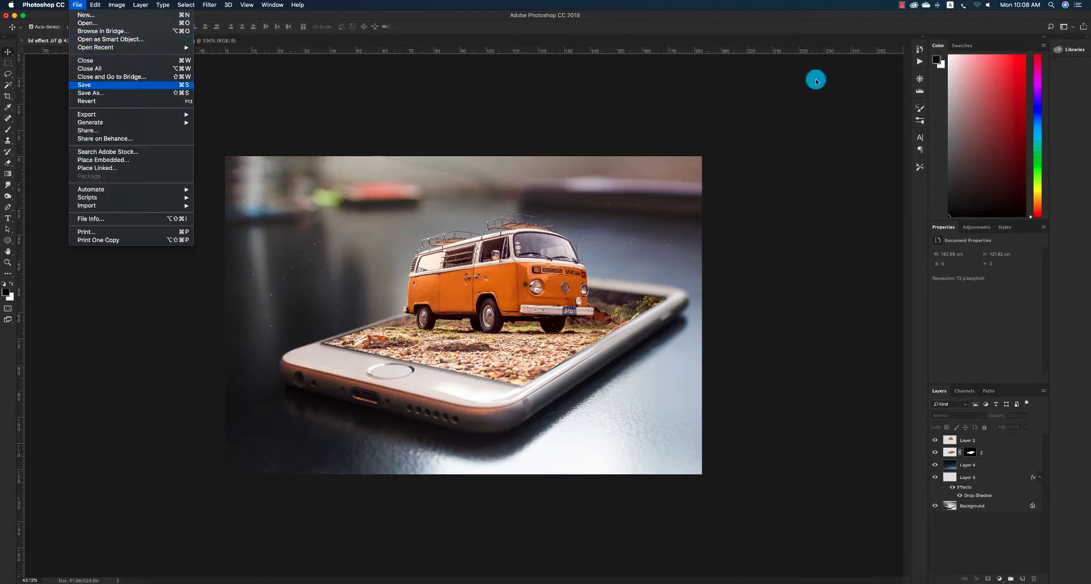